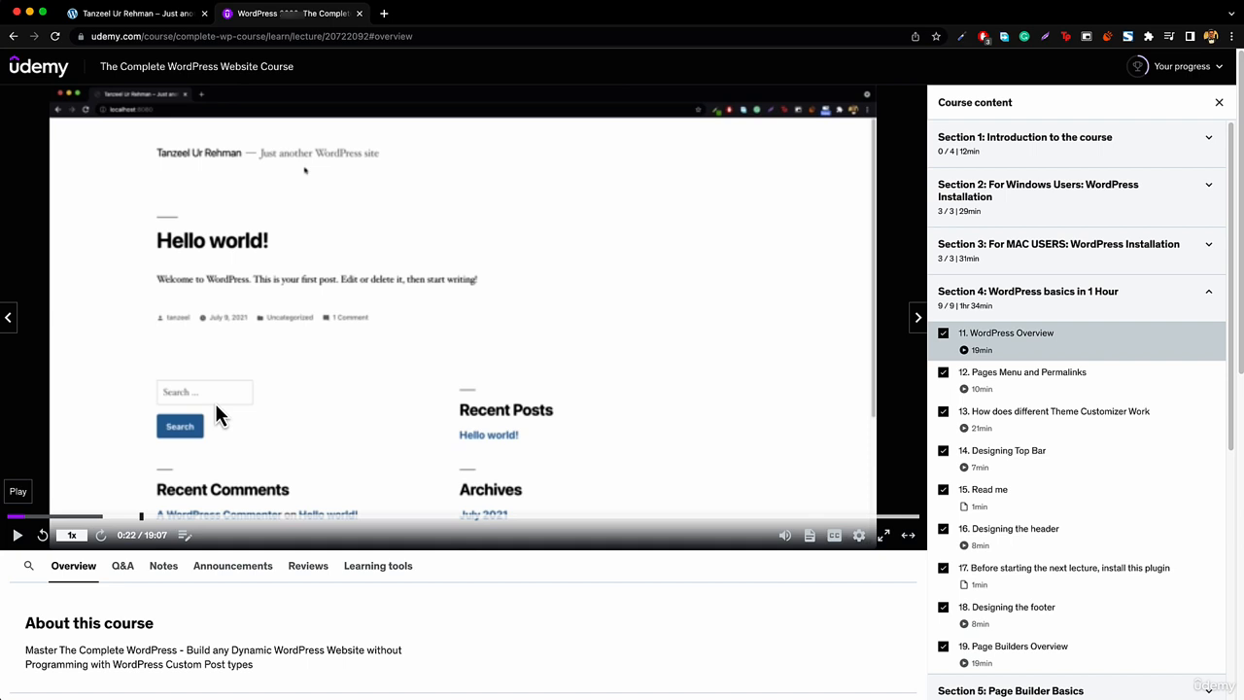
{"action": "left_click", "coordinate": [70, 537]}
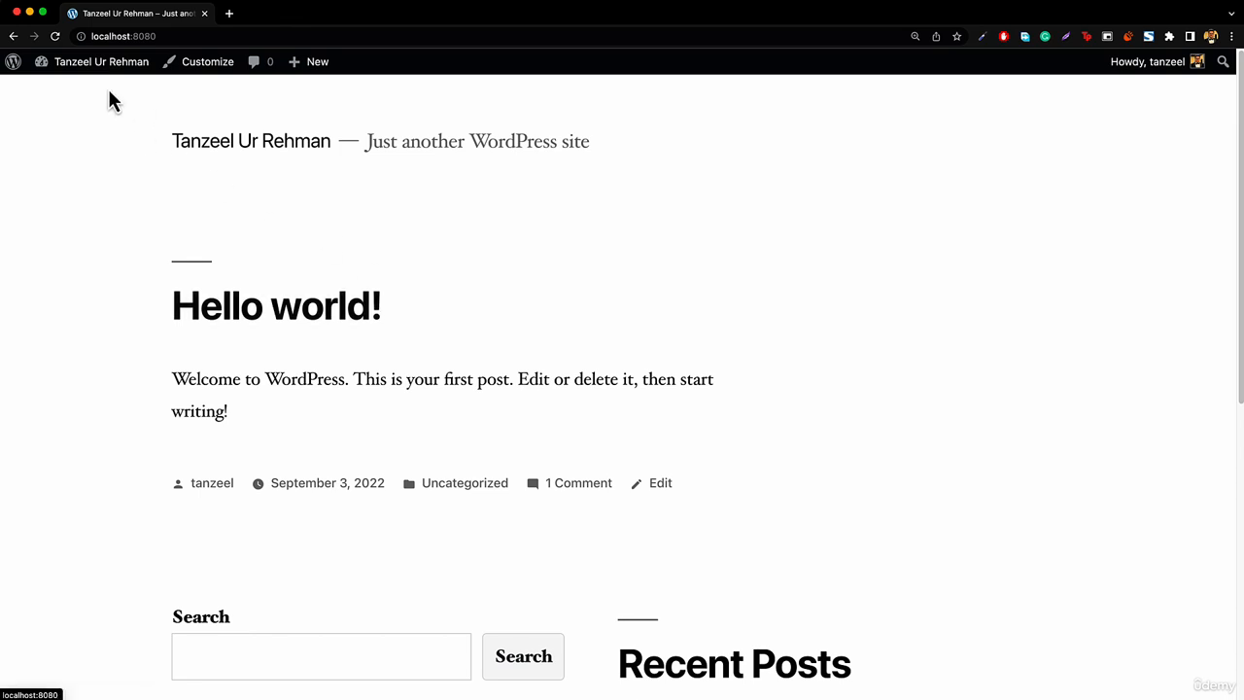
- Go to the site's admin dashboard and view the installed themes
{"action": "mouse_move", "coordinate": [89, 62]}
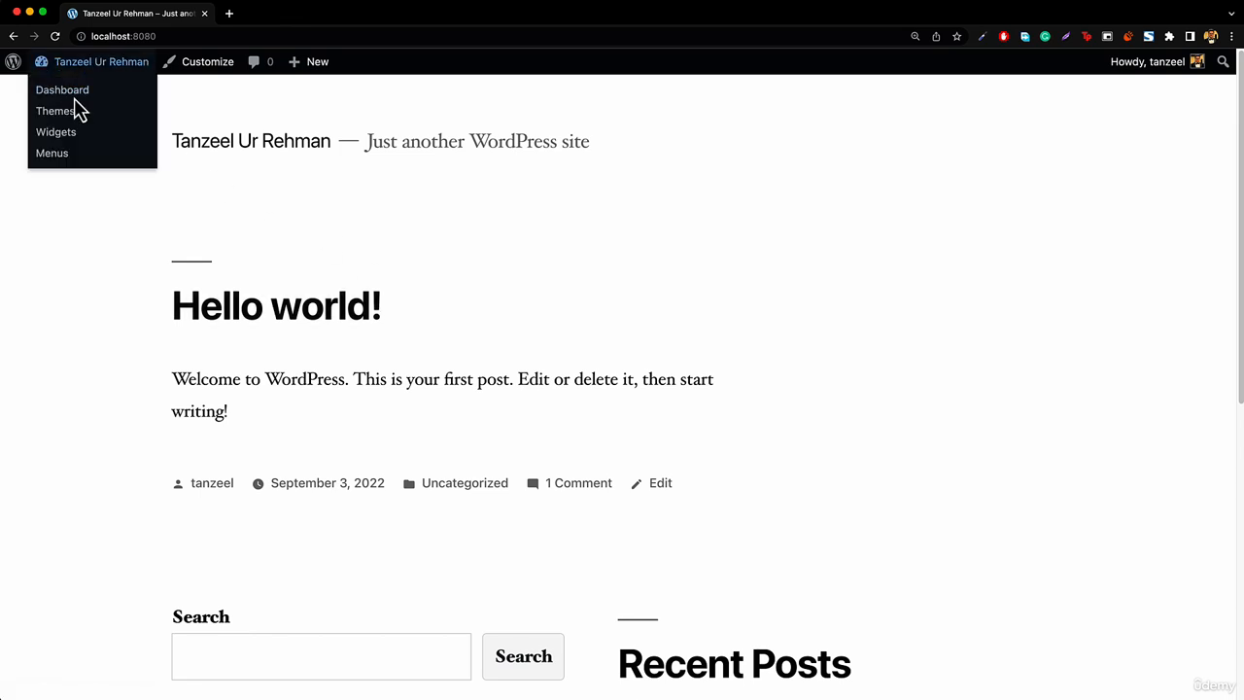
{"action": "left_click", "coordinate": [73, 93]}
{"action": "mouse_move", "coordinate": [60, 319]}
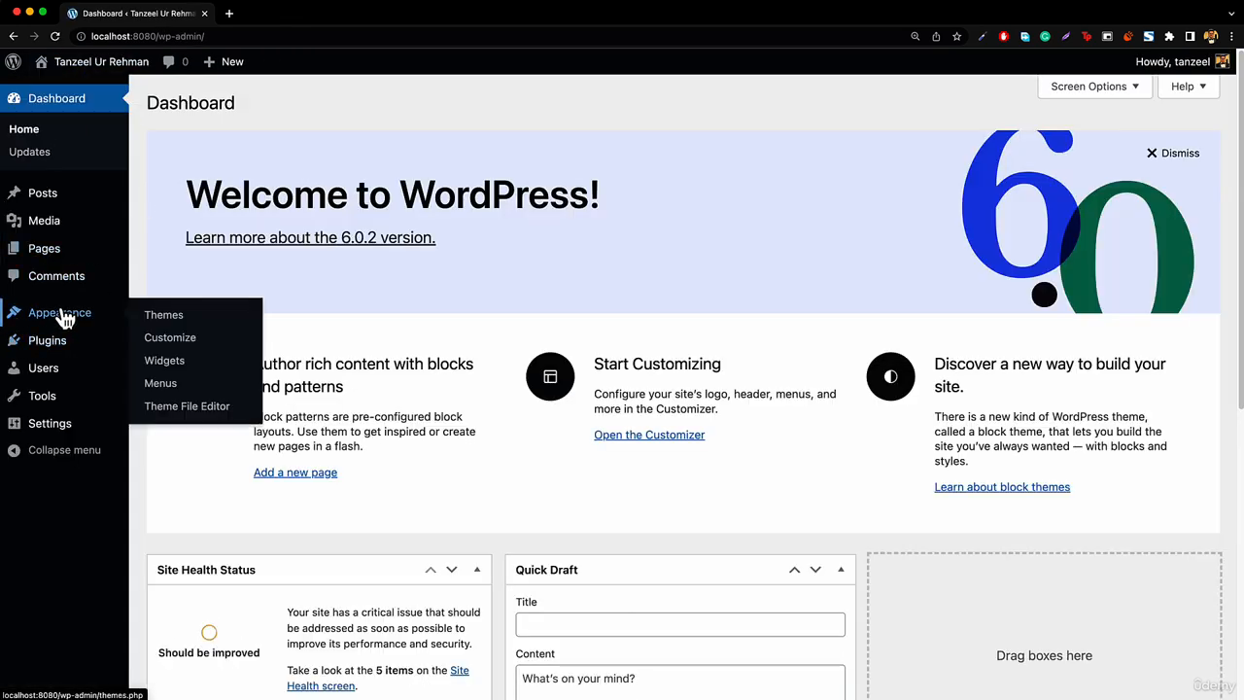
{"action": "left_click", "coordinate": [164, 317]}
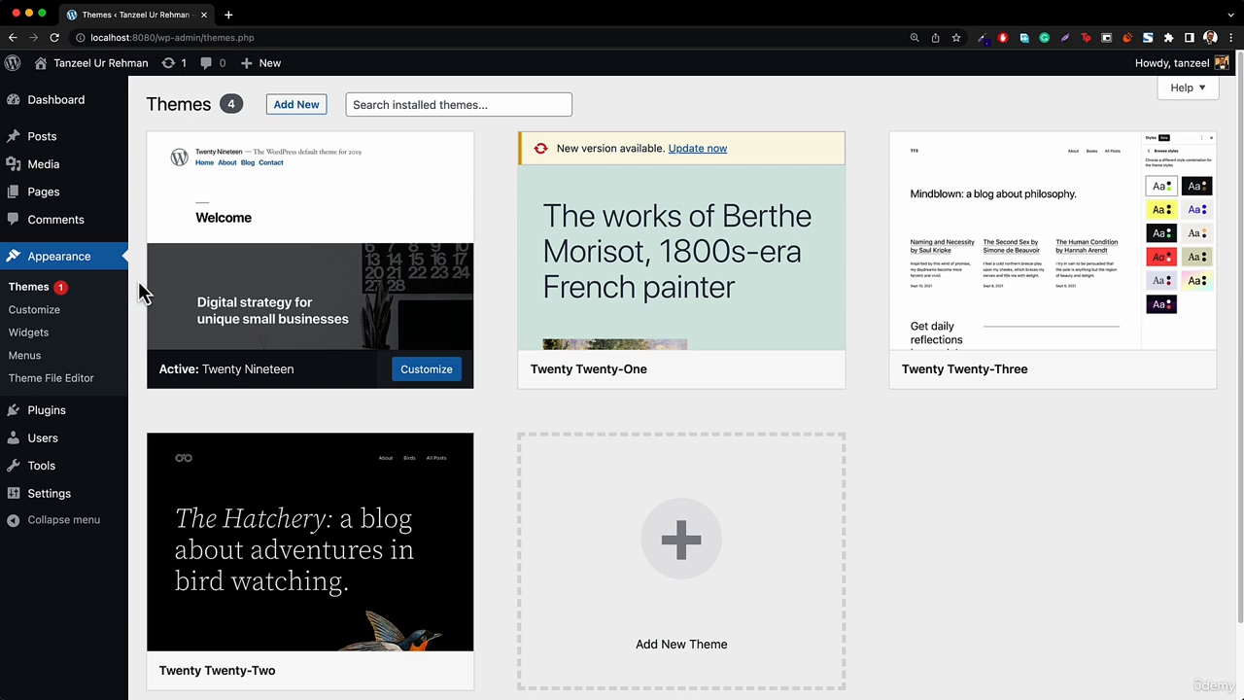
{"action": "mouse_move", "coordinate": [211, 297]}
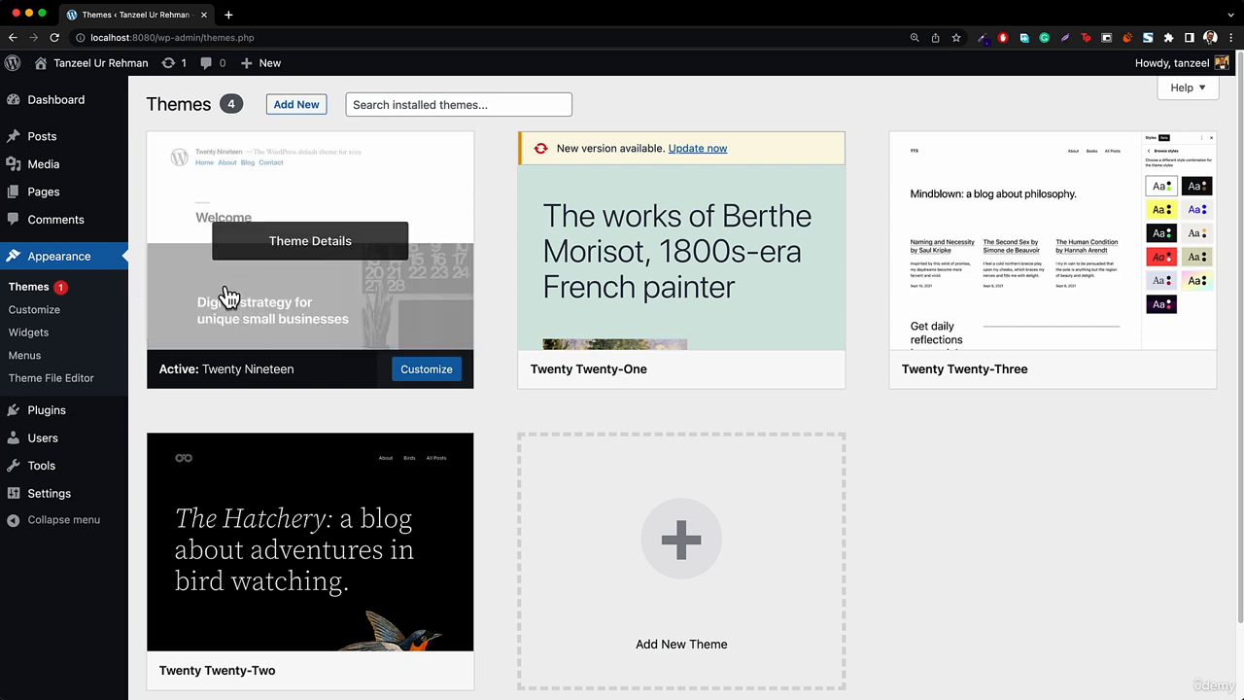
- Move Sample Page to the trash from the list of pages
{"action": "left_click", "coordinate": [63, 204]}
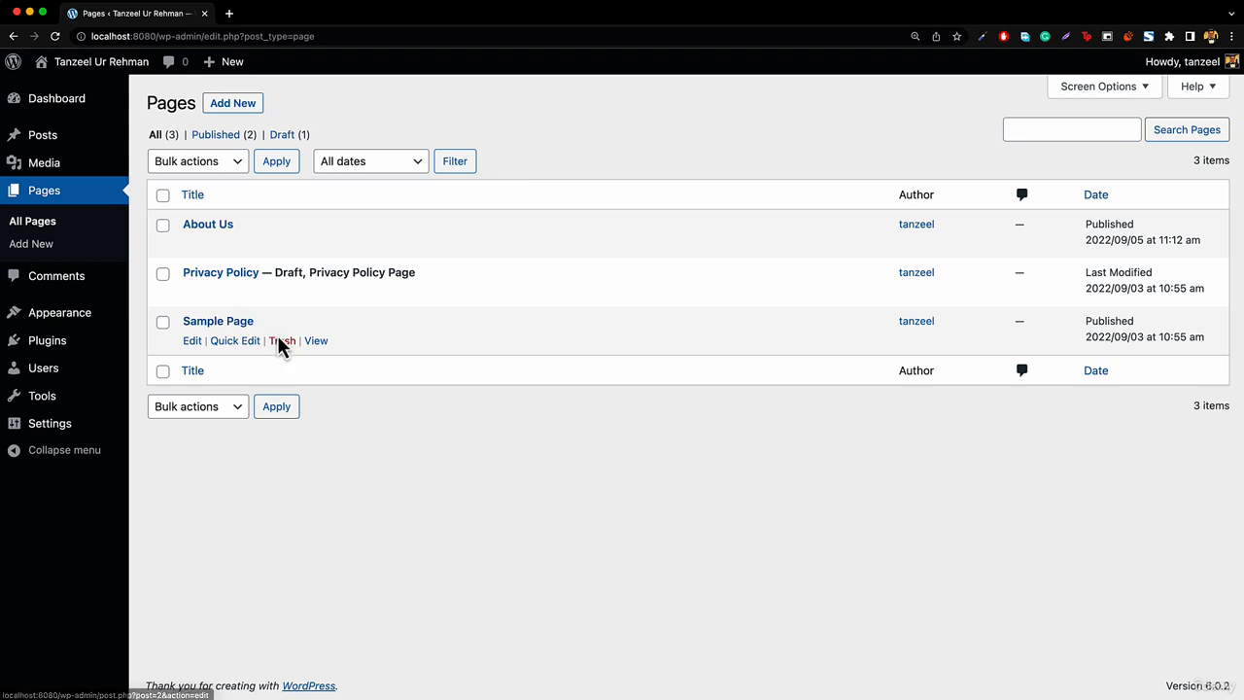
{"action": "left_click", "coordinate": [283, 342]}
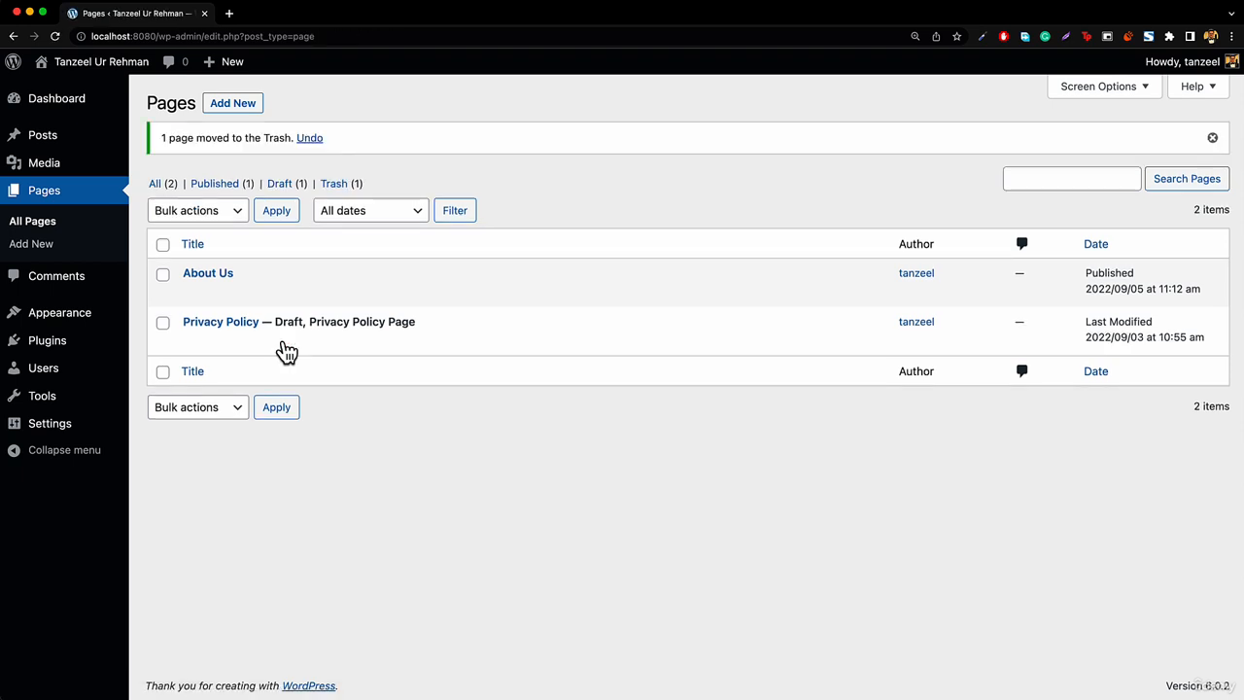
- Create a new page titled "Home", with the editor's fullscreen mode turned off
{"action": "left_click", "coordinate": [229, 105]}
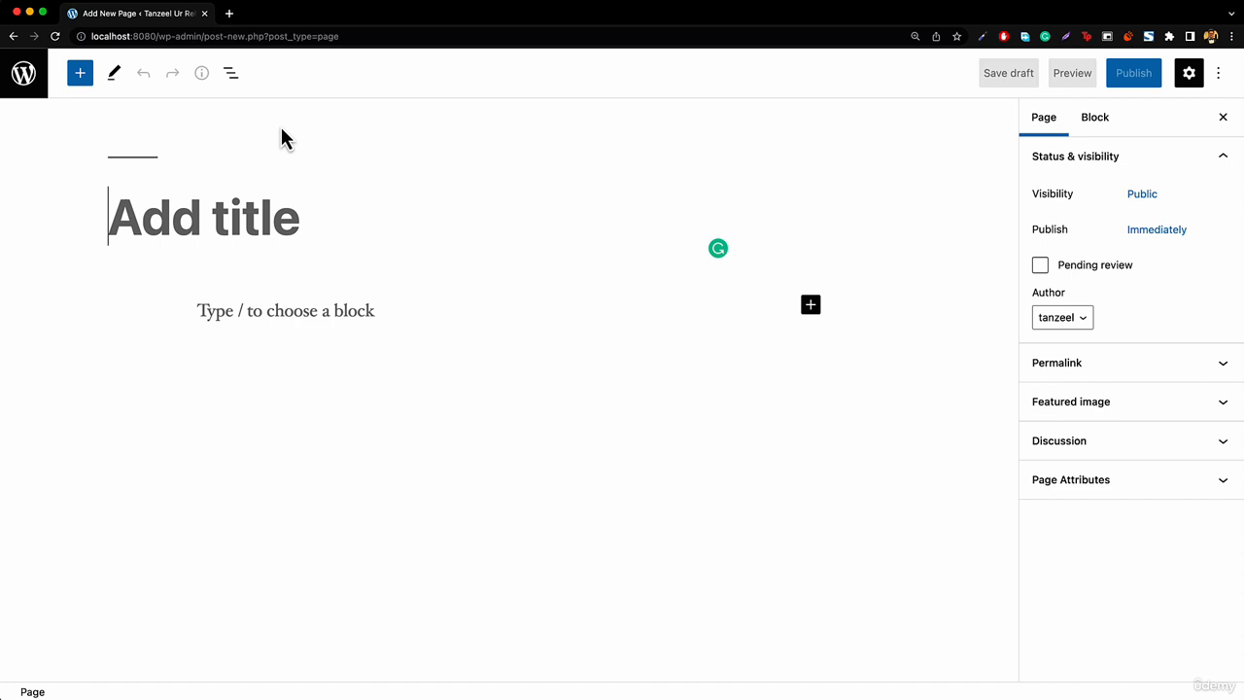
{"action": "left_click", "coordinate": [1221, 77]}
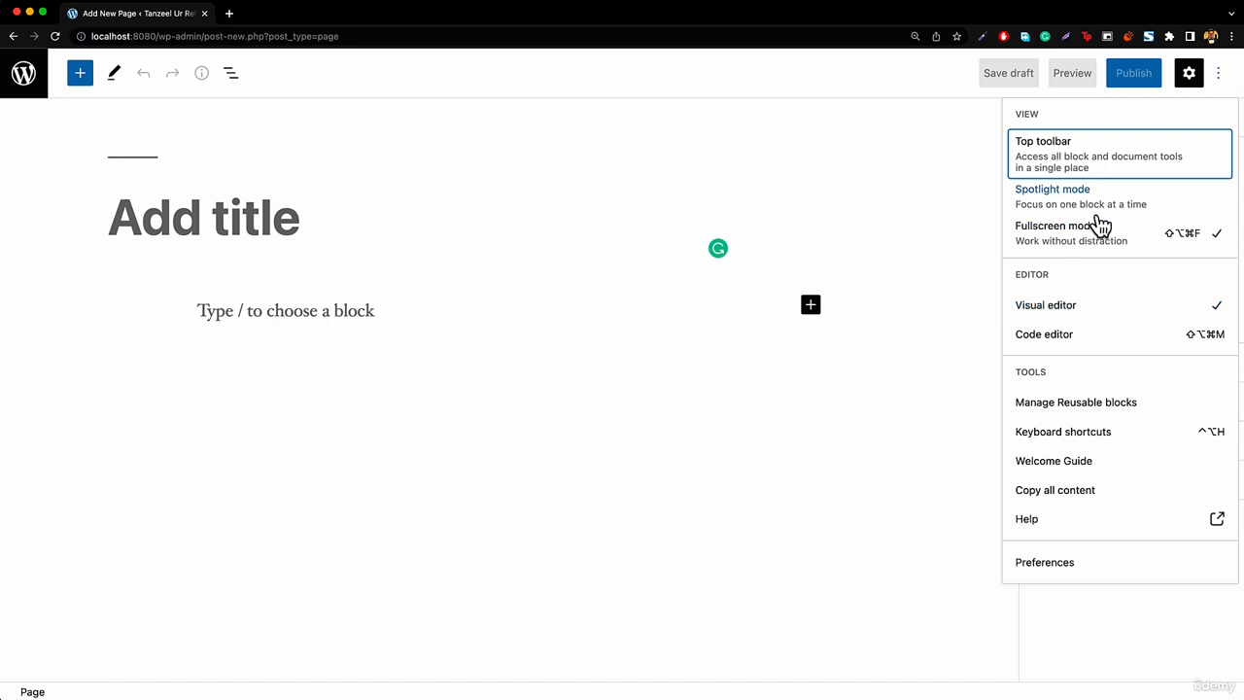
{"action": "left_click", "coordinate": [1078, 247]}
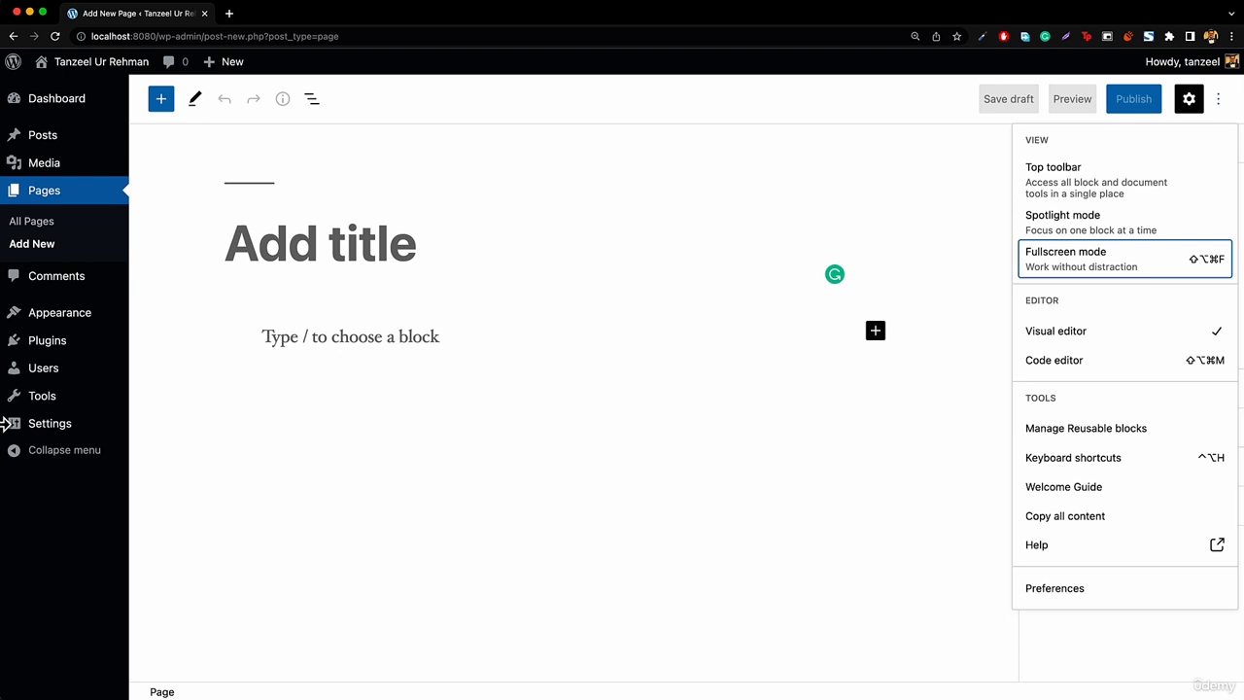
{"action": "left_click", "coordinate": [1220, 100]}
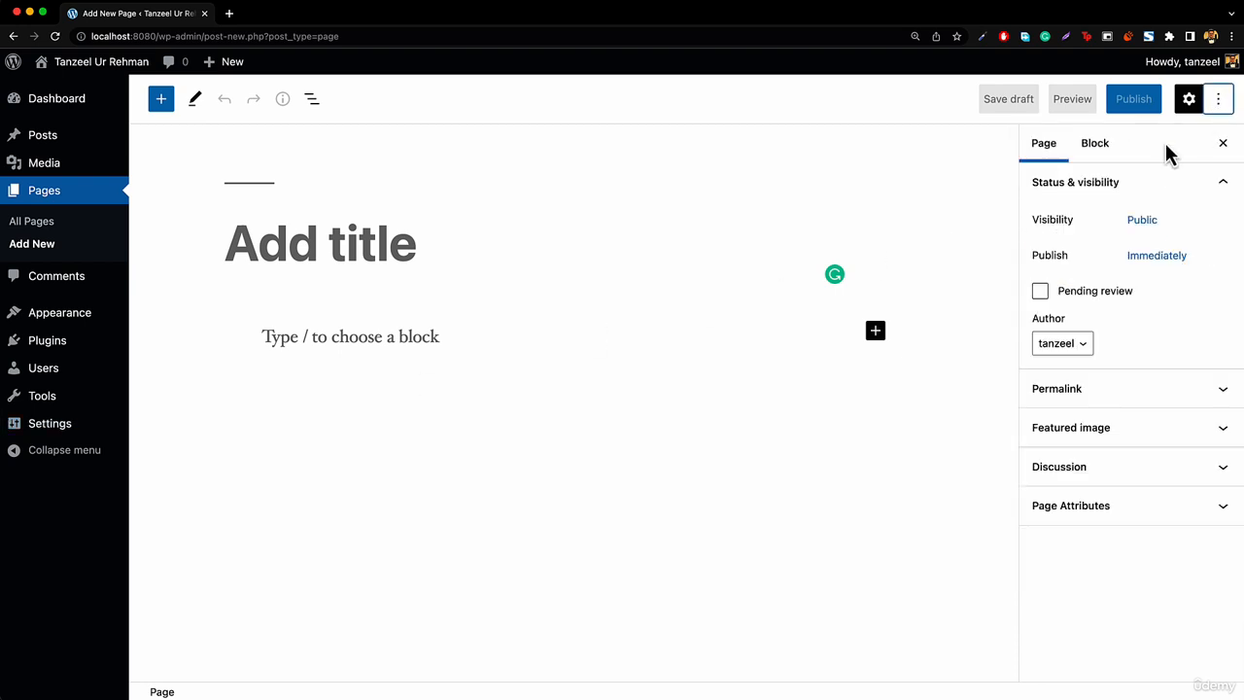
{"action": "left_click", "coordinate": [348, 238]}
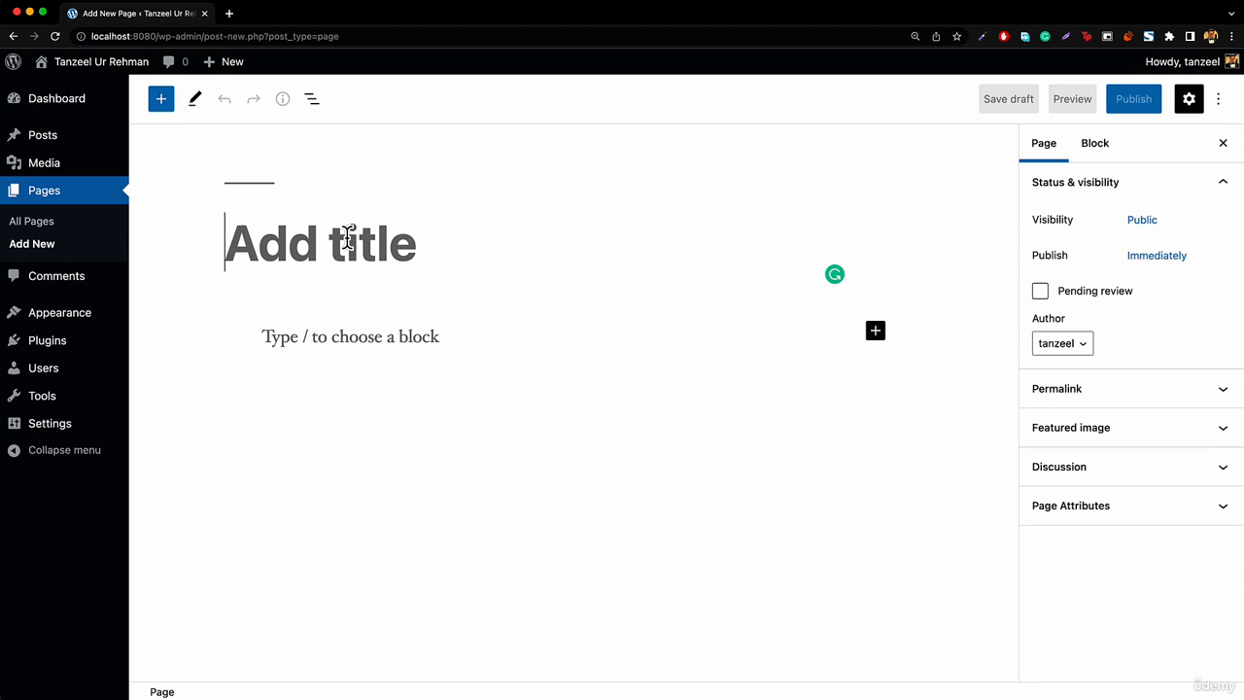
{"action": "type", "text": "Home"}
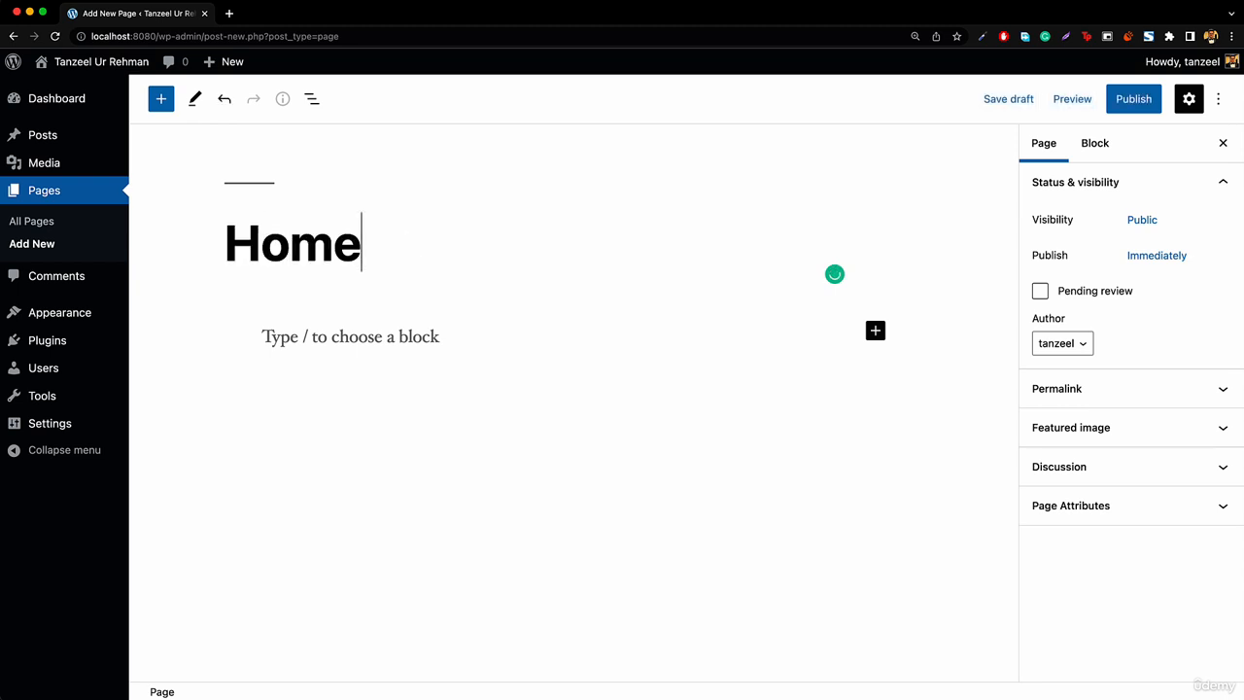
- Generate five paragraphs of placeholder text on lipsum.com in a new tab and copy the first two
{"action": "left_click", "coordinate": [230, 14]}
{"action": "type", "text": "lipsum.com"}
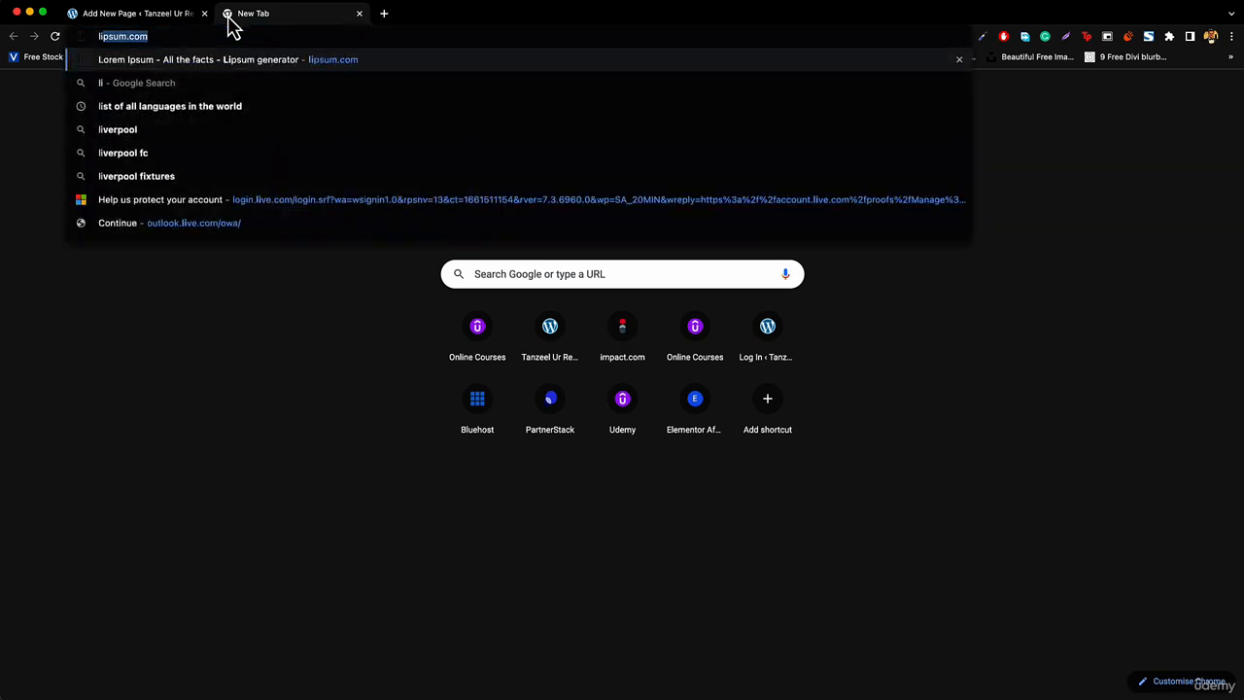
{"action": "key", "text": "Return"}
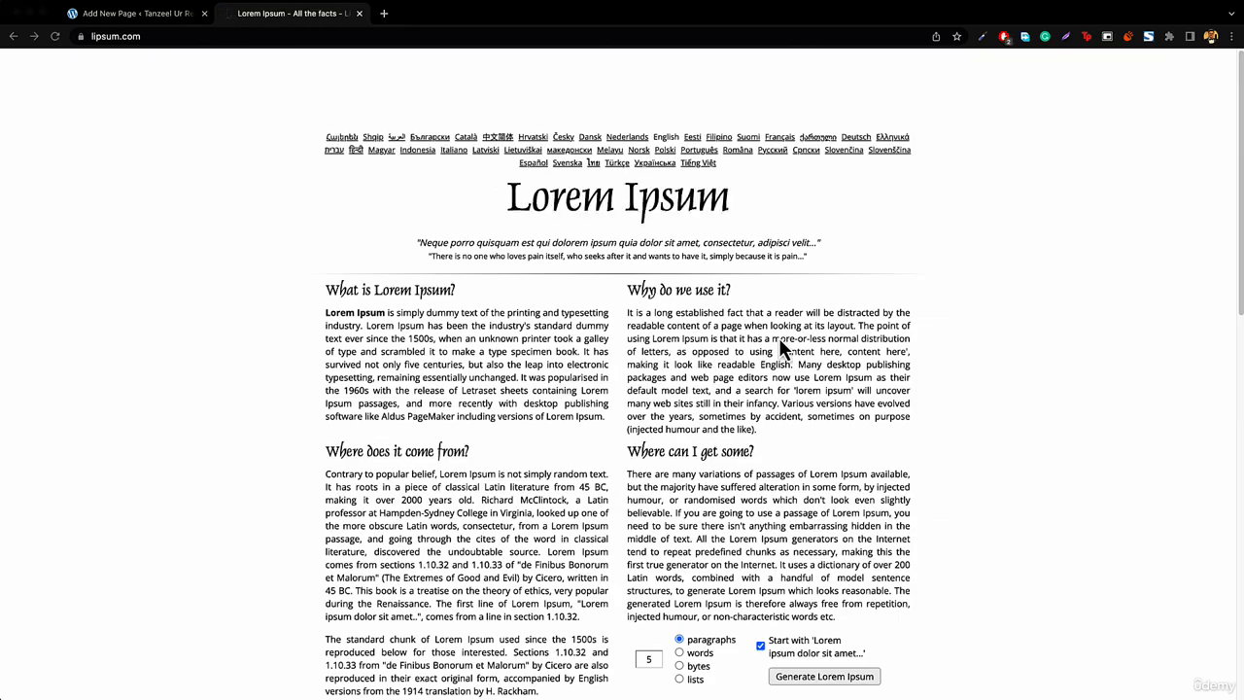
{"action": "left_click", "coordinate": [834, 678]}
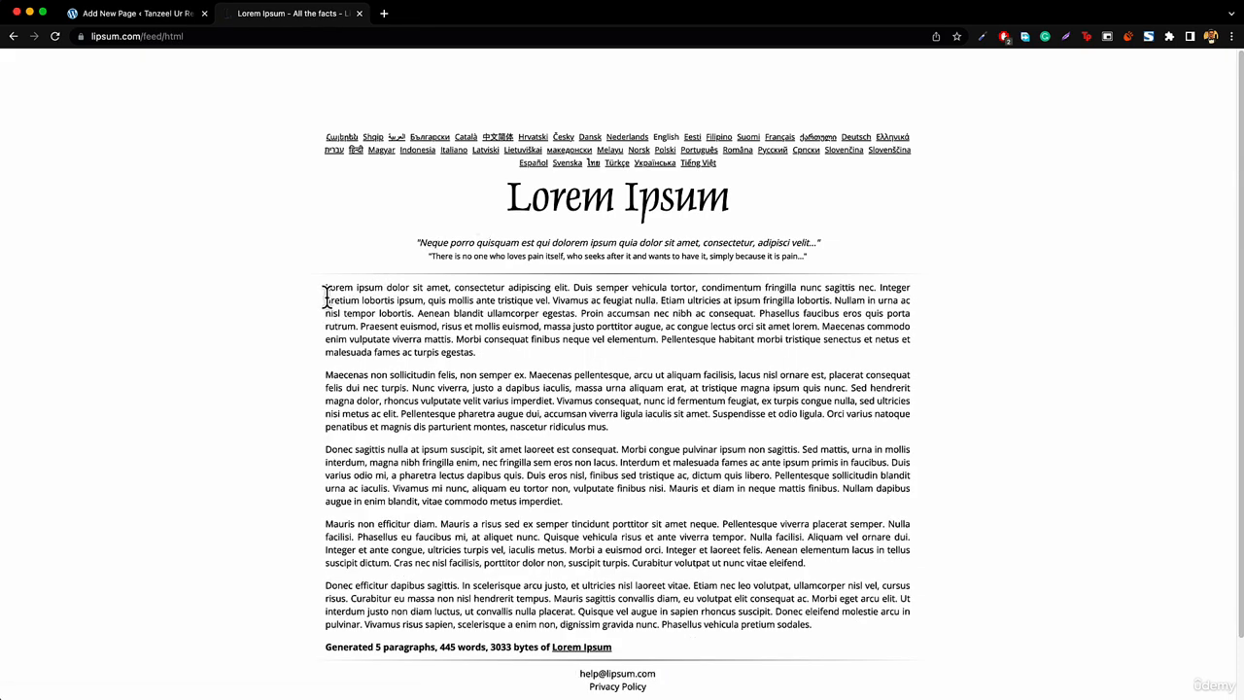
{"action": "left_click_drag", "start_coordinate": [328, 290], "coordinate": [665, 432]}
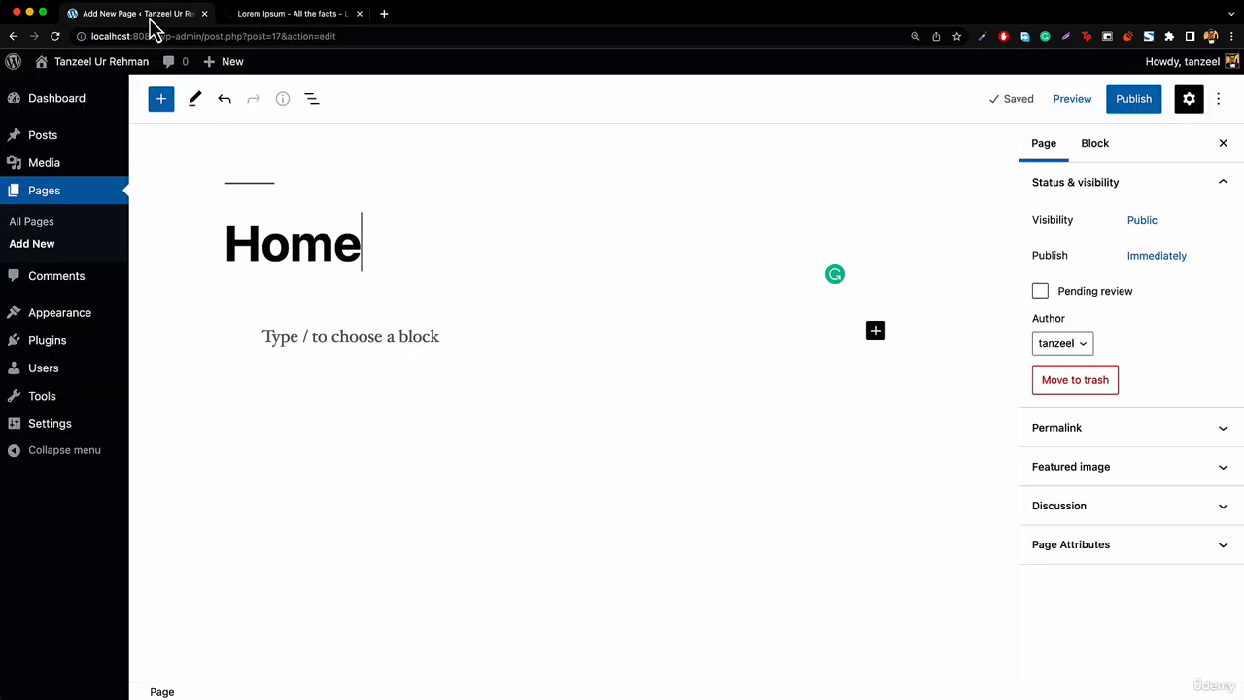
- Paste the two copied Lorem Ipsum paragraphs into the body of the Home page
{"action": "left_click", "coordinate": [153, 17]}
{"action": "left_click", "coordinate": [382, 338]}
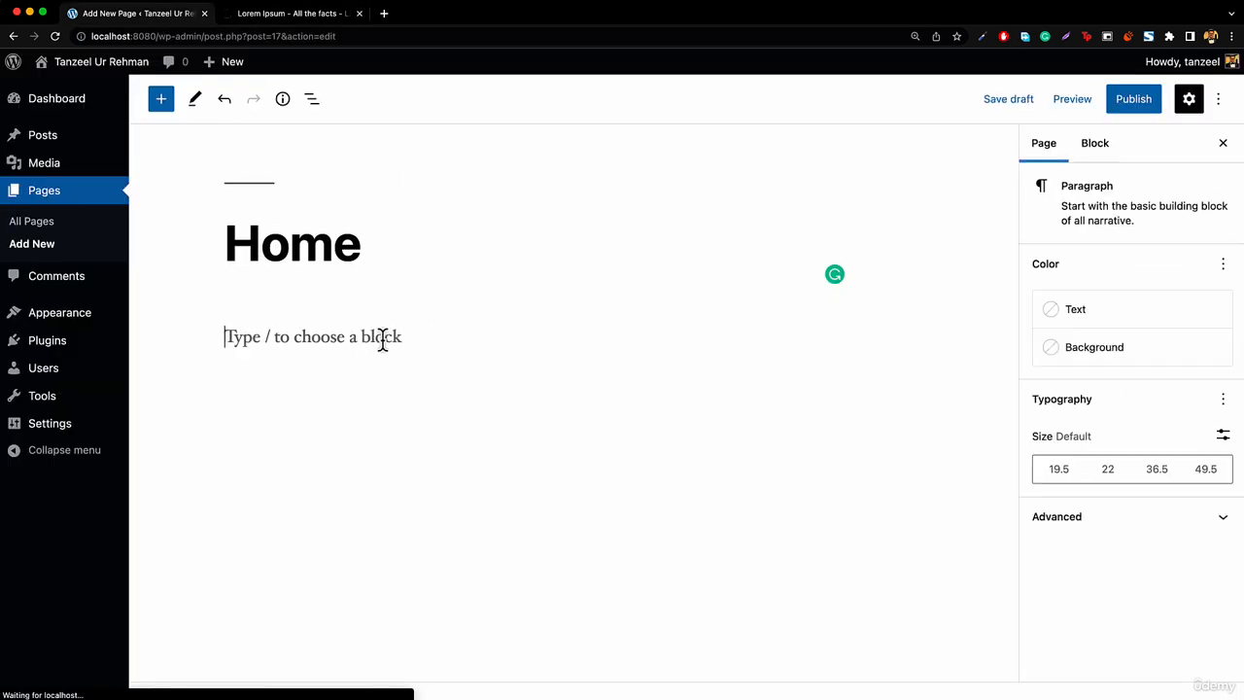
{"action": "key", "text": "super+v"}
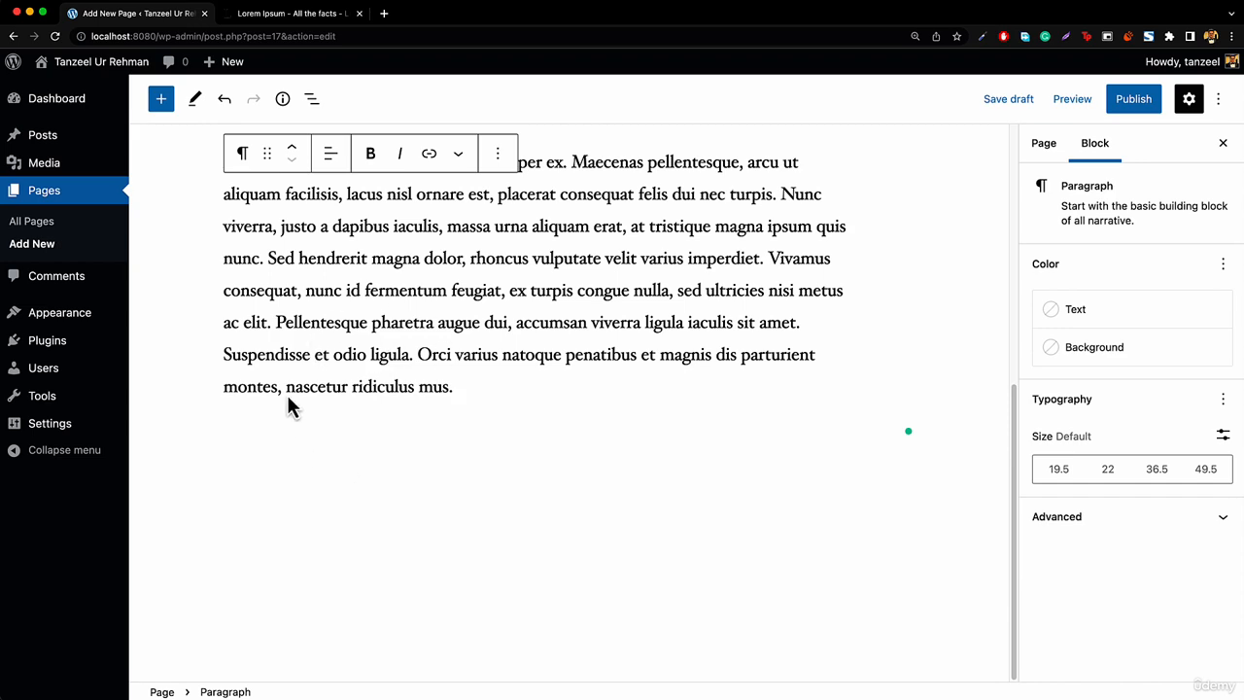
- Transform the second paragraph into a Quote block and enter a person's name as its citation
{"action": "scroll", "coordinate": [433, 361], "scroll_direction": "up", "scroll_amount": 3}
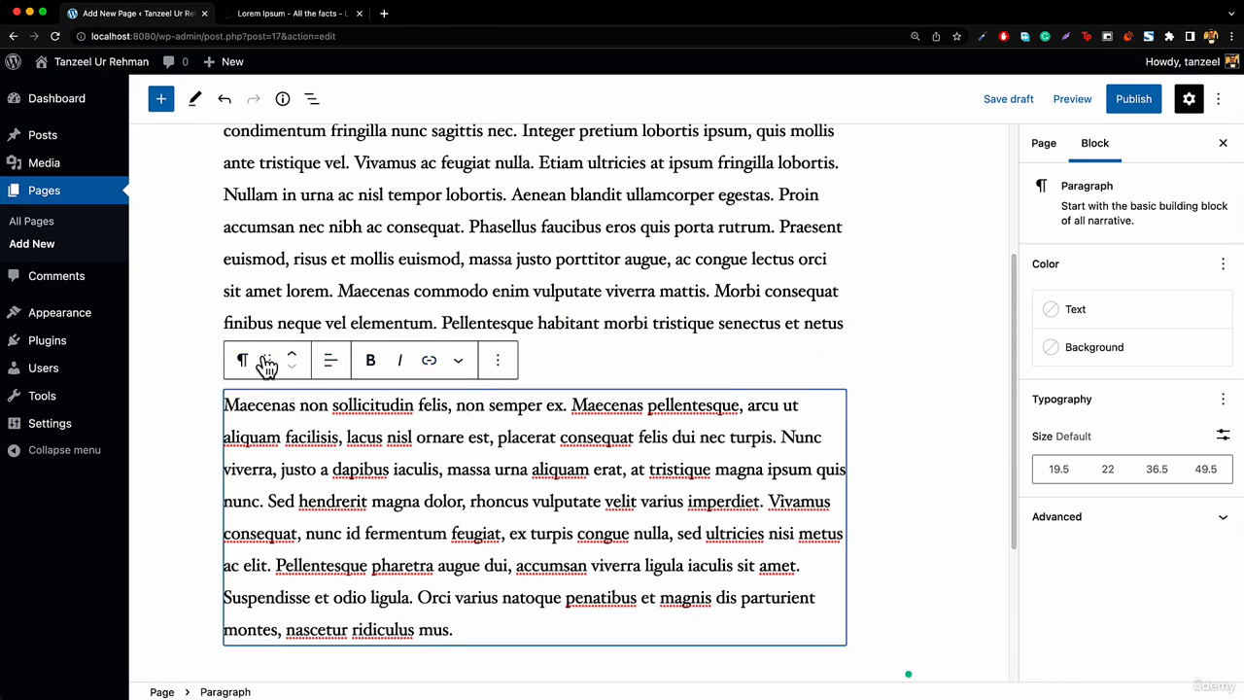
{"action": "scroll", "coordinate": [321, 409], "scroll_direction": "up", "scroll_amount": 3}
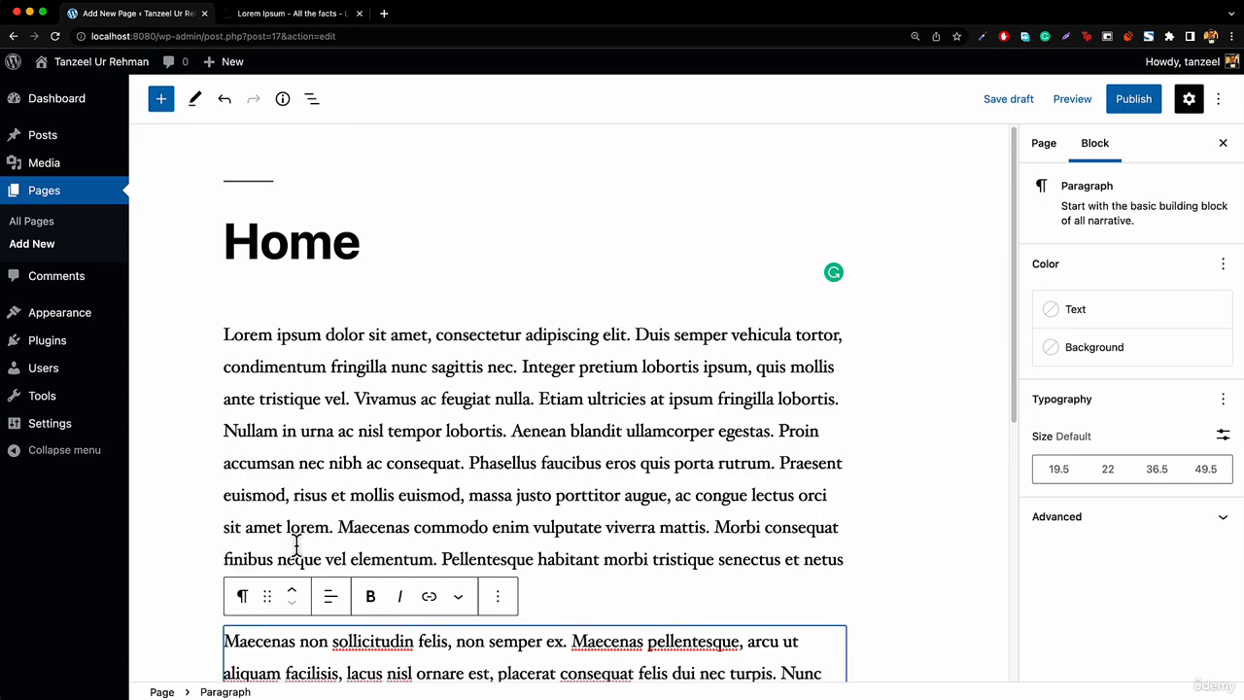
{"action": "scroll", "coordinate": [291, 438], "scroll_direction": "down", "scroll_amount": 3}
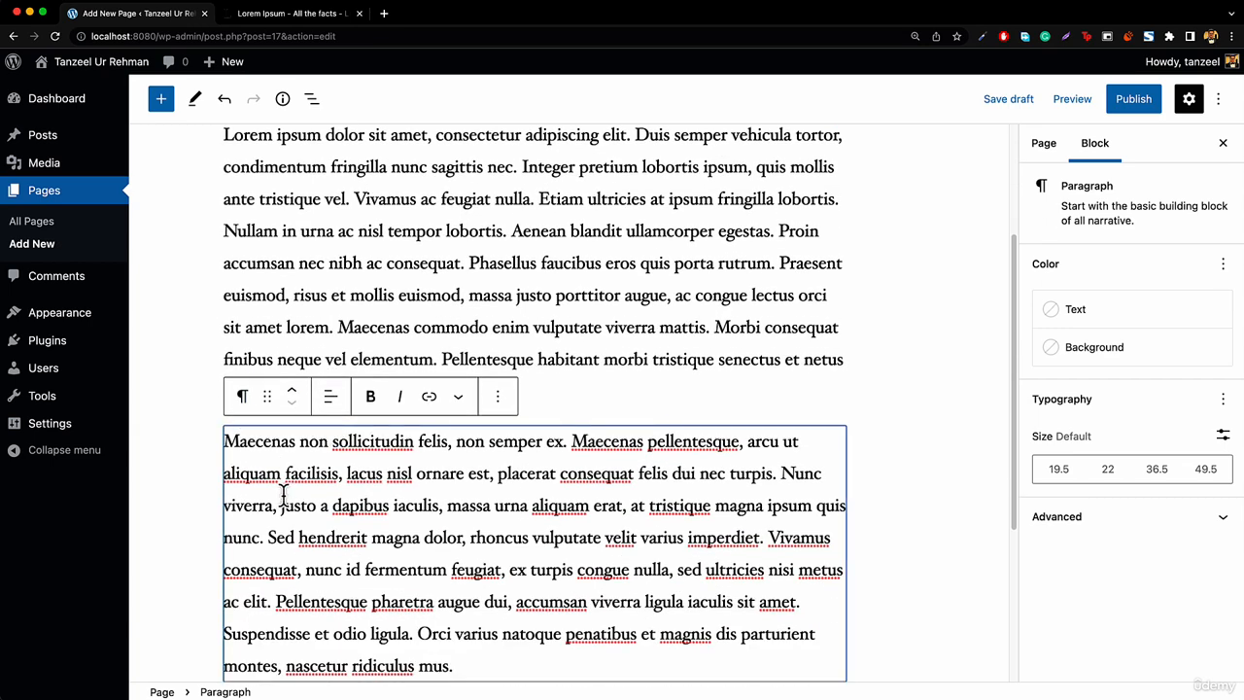
{"action": "scroll", "coordinate": [250, 466], "scroll_direction": "down", "scroll_amount": 2}
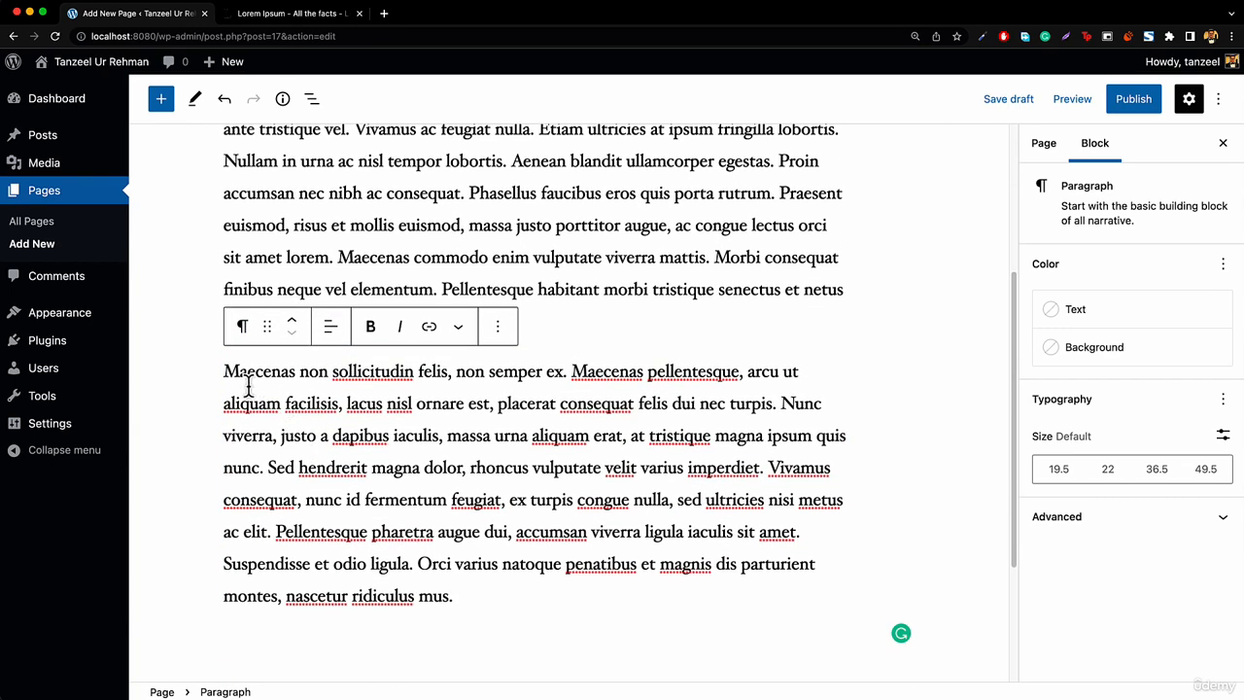
{"action": "left_click", "coordinate": [243, 331]}
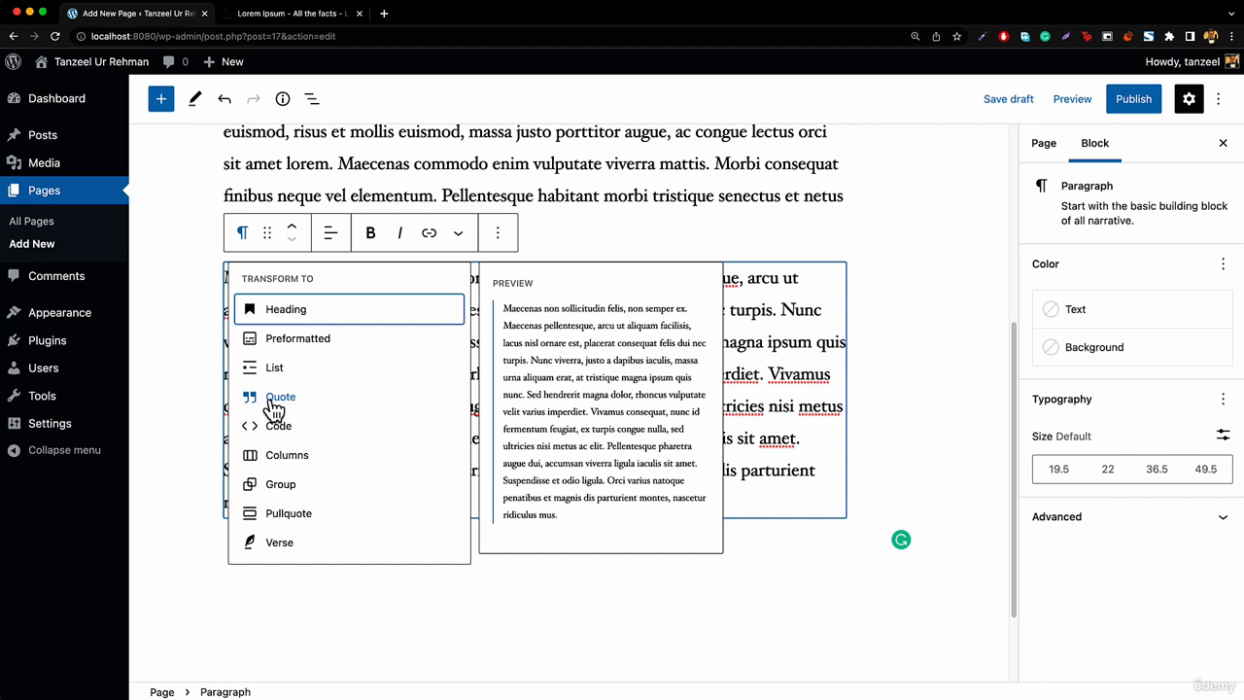
{"action": "left_click", "coordinate": [280, 402]}
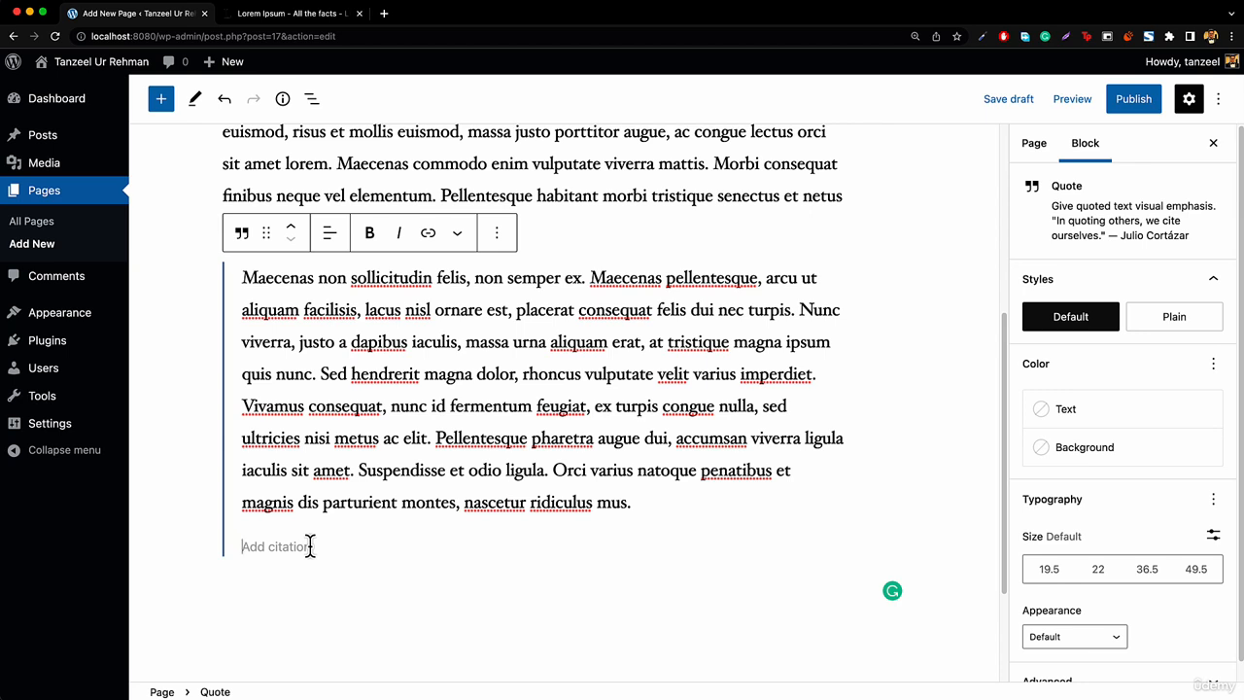
{"action": "type", "text": "John Doe"}
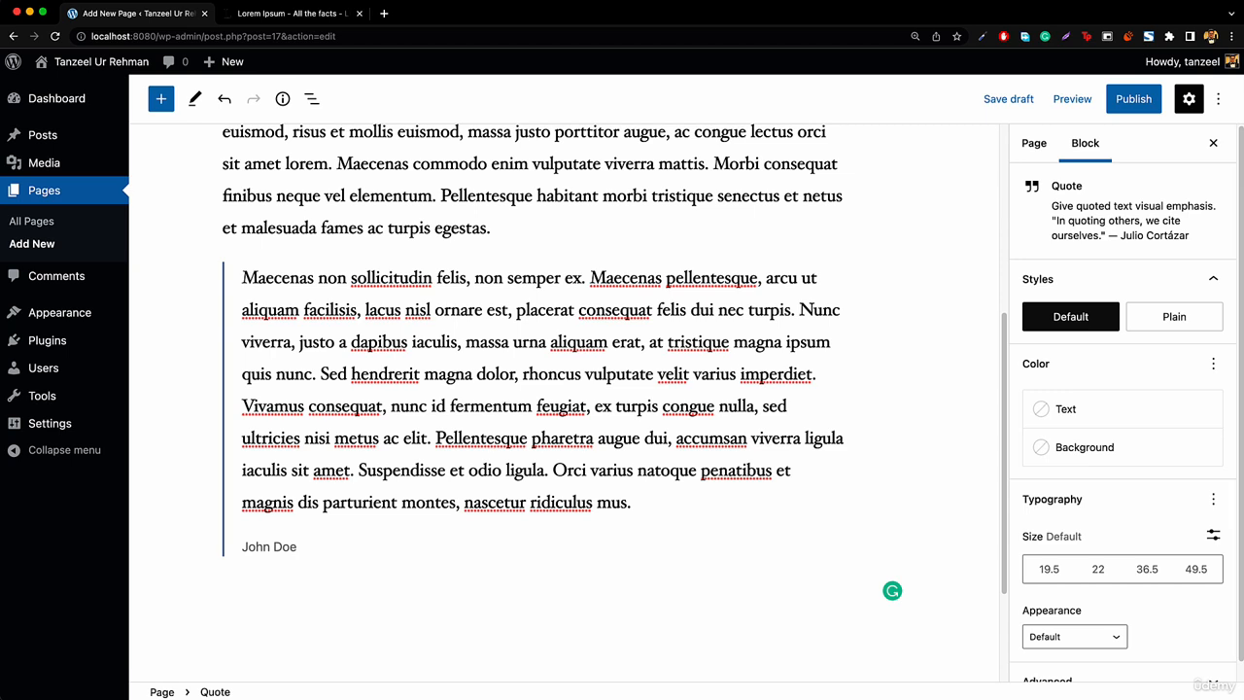
- Insert an Image block below the quote, using laptop.jpg from the media library
{"action": "key", "text": "Return"}
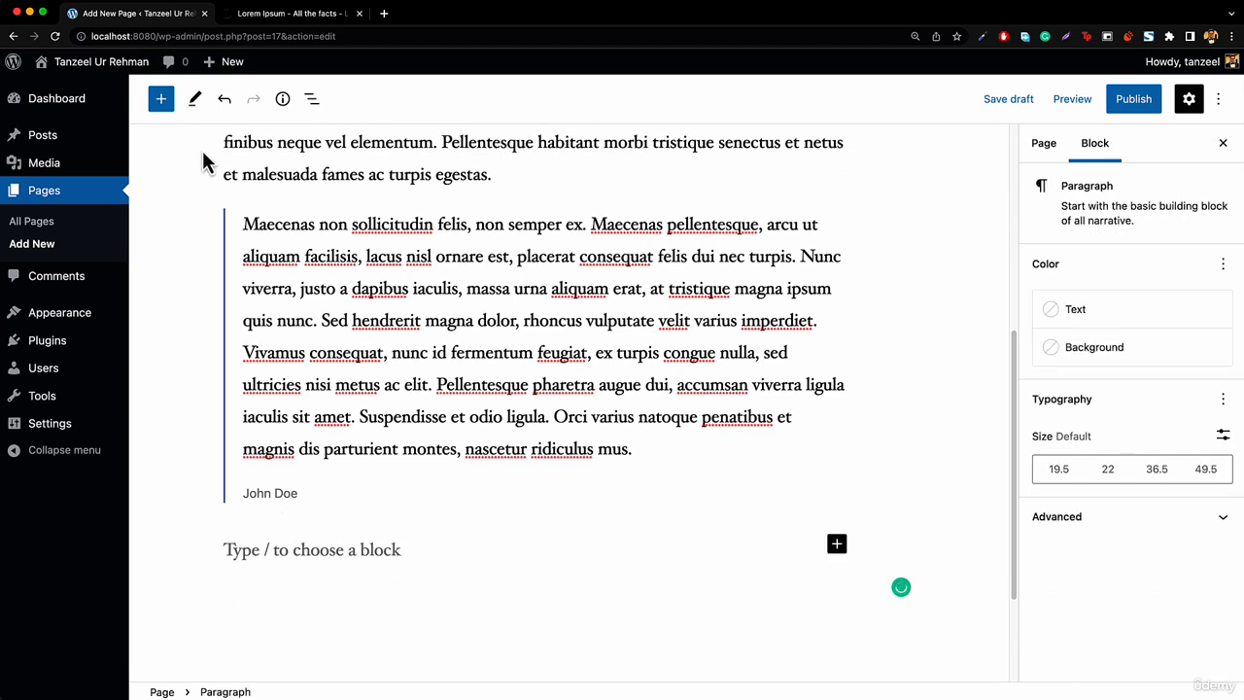
{"action": "left_click", "coordinate": [837, 546]}
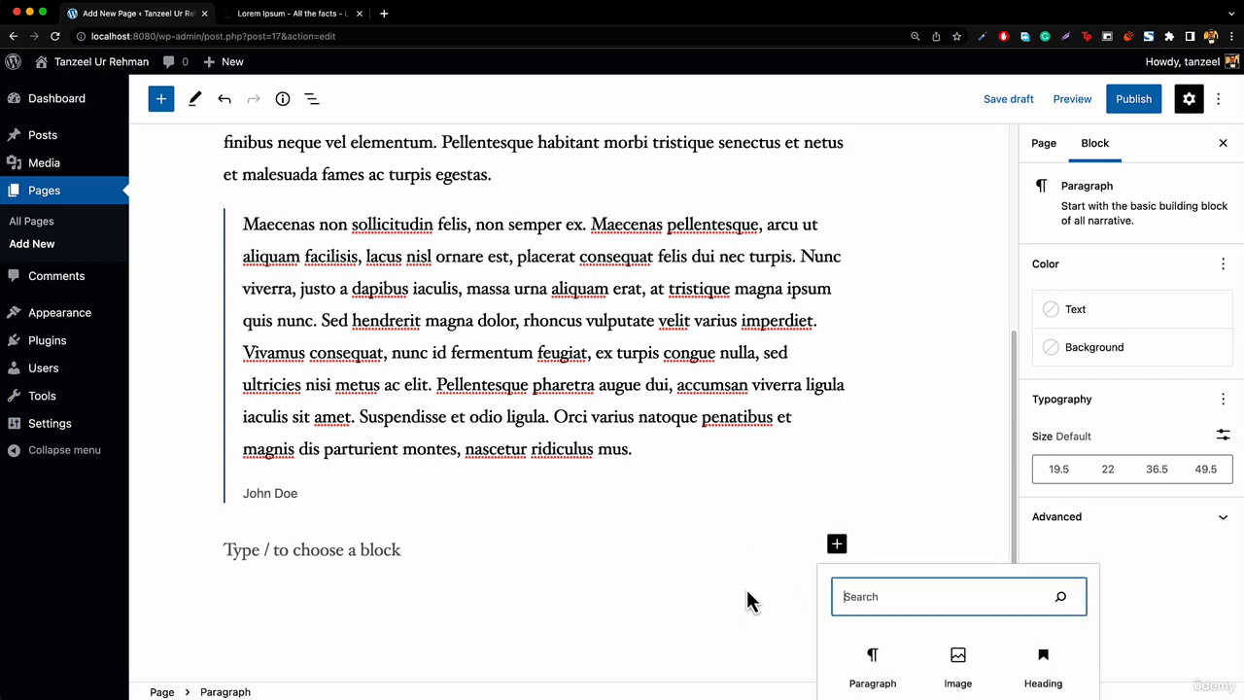
{"action": "left_click", "coordinate": [963, 678]}
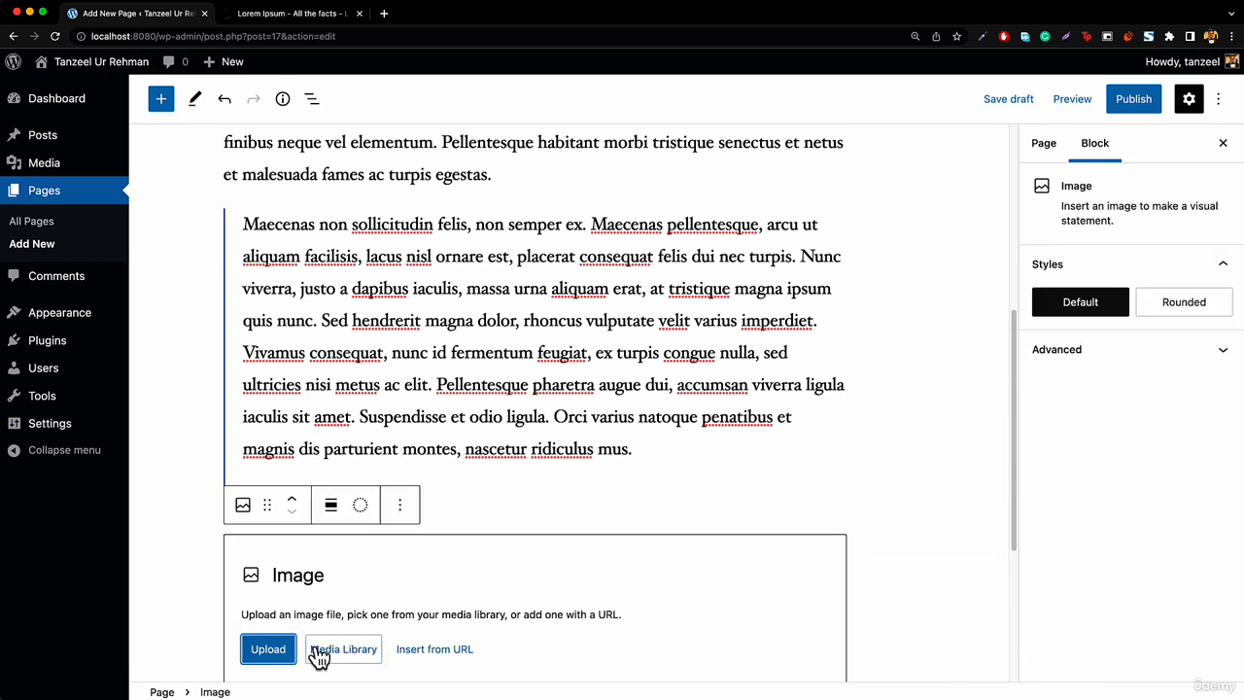
{"action": "left_click", "coordinate": [352, 649]}
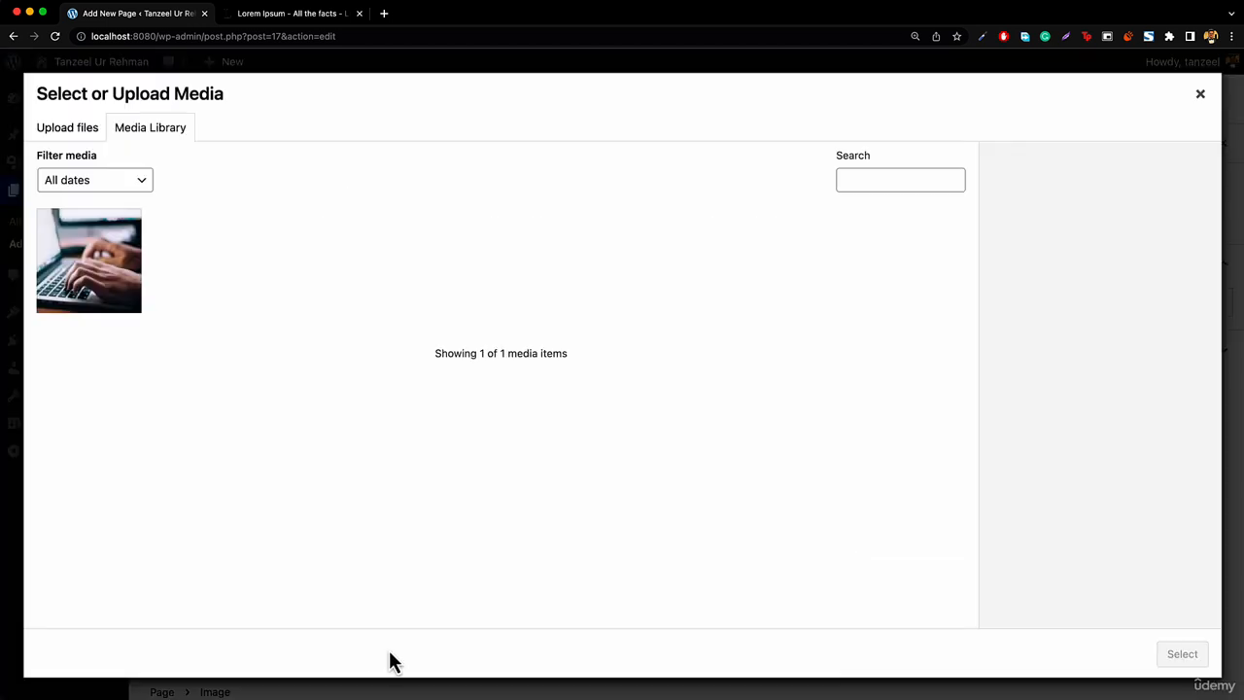
{"action": "left_click", "coordinate": [93, 275]}
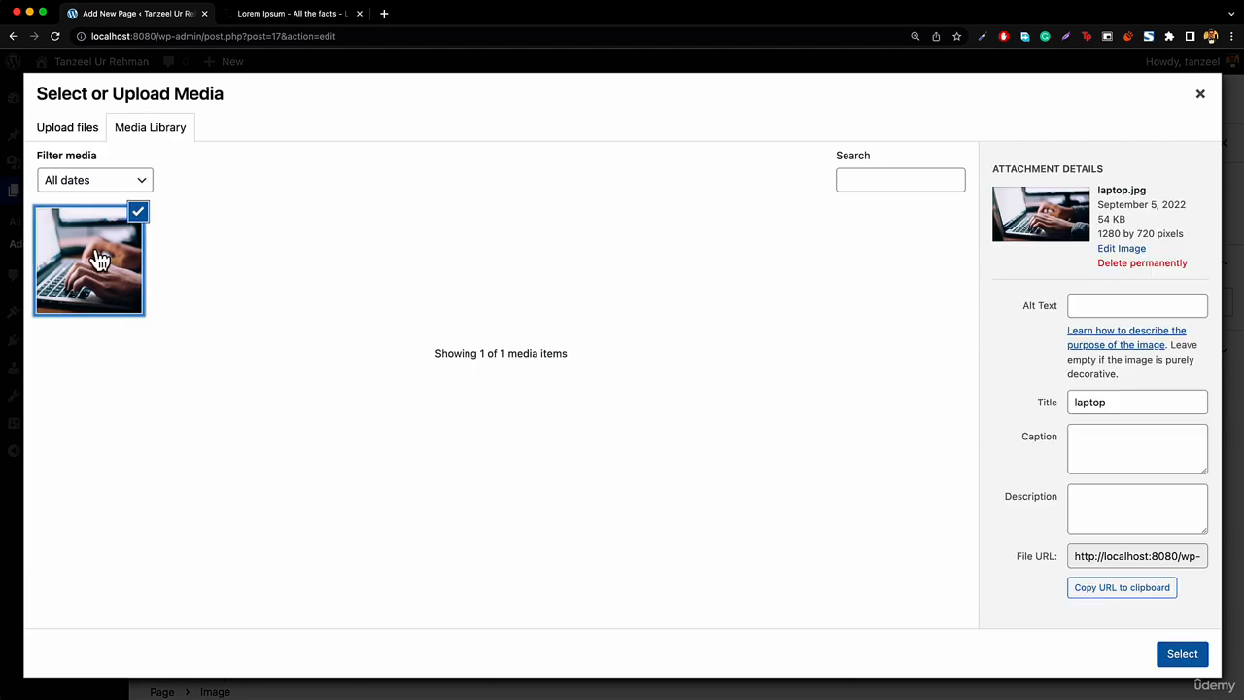
{"action": "left_click", "coordinate": [1181, 654]}
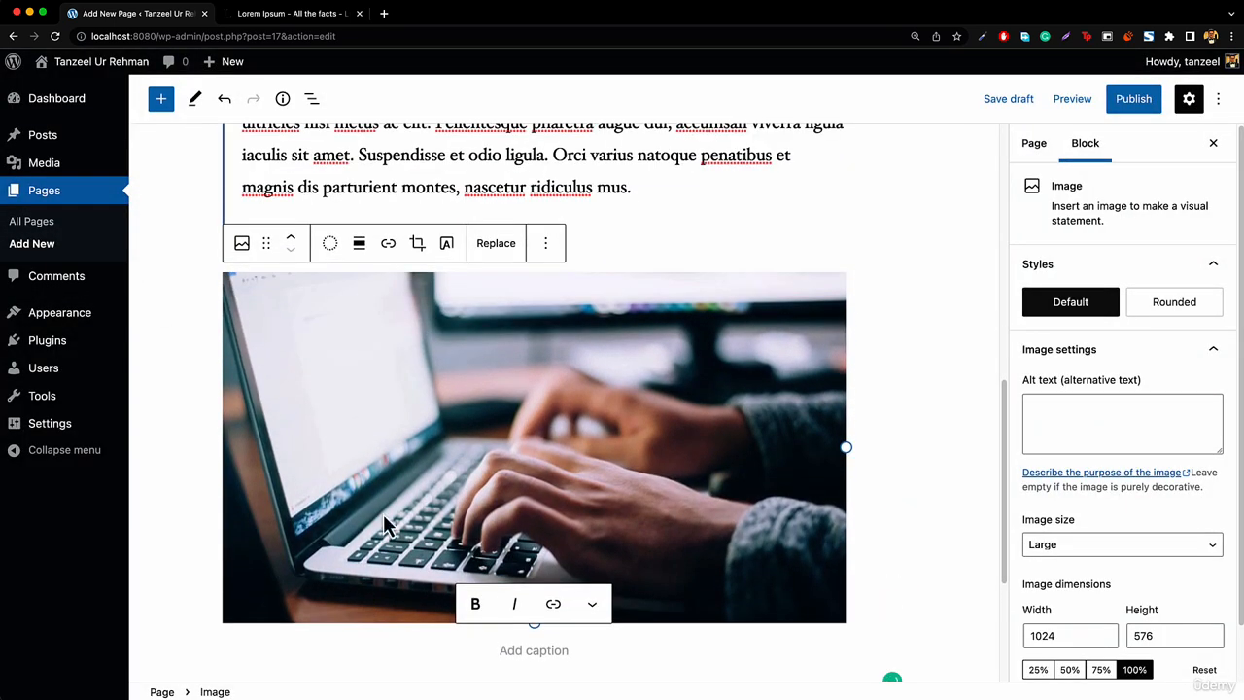
- Transform the laptop image into a Cover block and overlay the text "Welcome to my Website" in white
{"action": "left_click", "coordinate": [242, 245]}
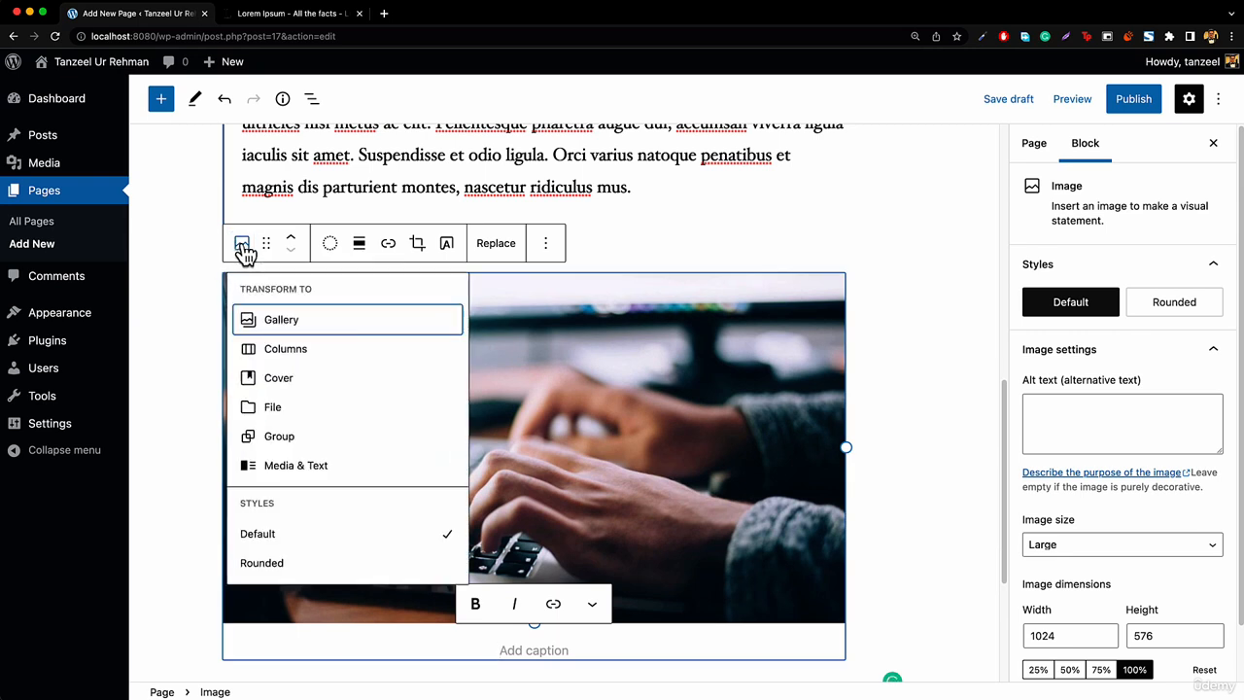
{"action": "left_click", "coordinate": [278, 379]}
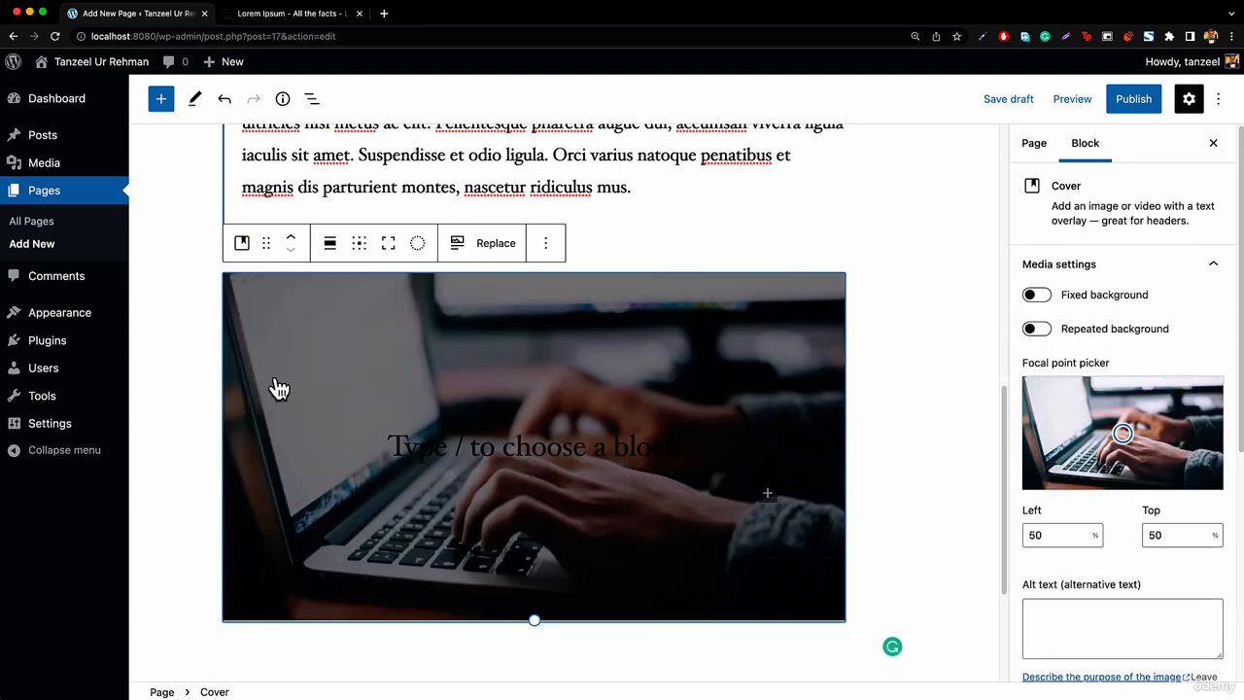
{"action": "left_click", "coordinate": [491, 450]}
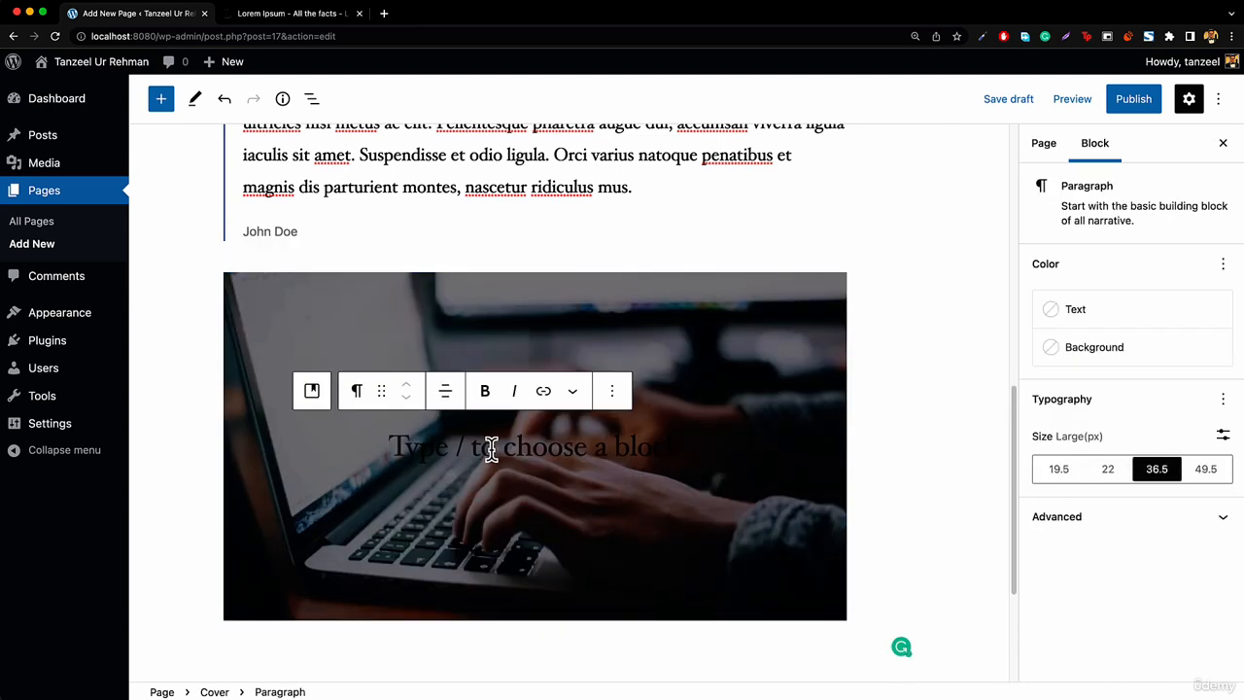
{"action": "type", "text": "We"}
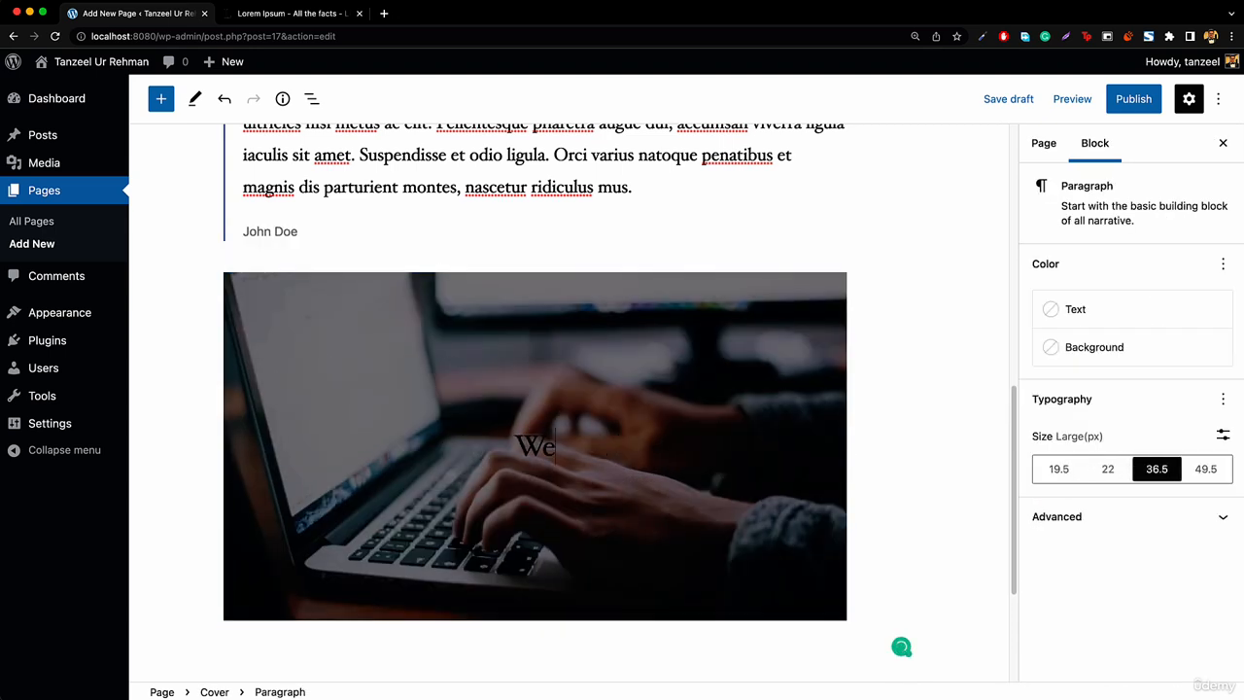
{"action": "type", "text": "lcome"}
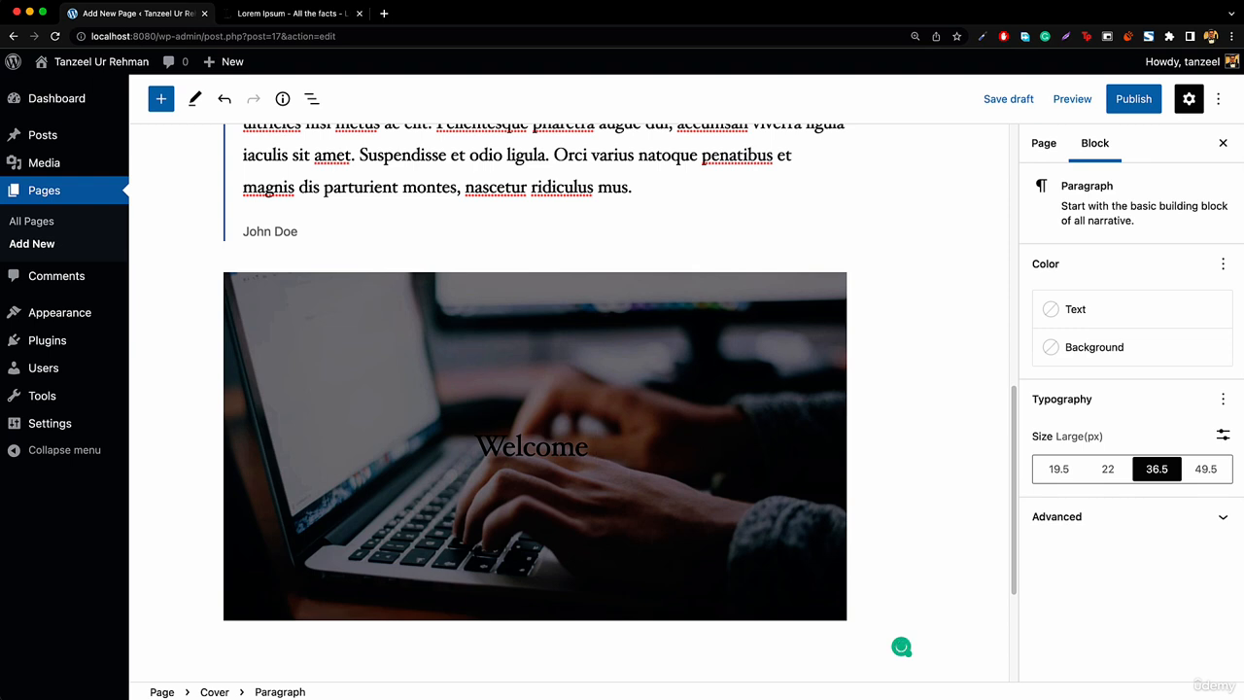
{"action": "type", "text": " to my Web"}
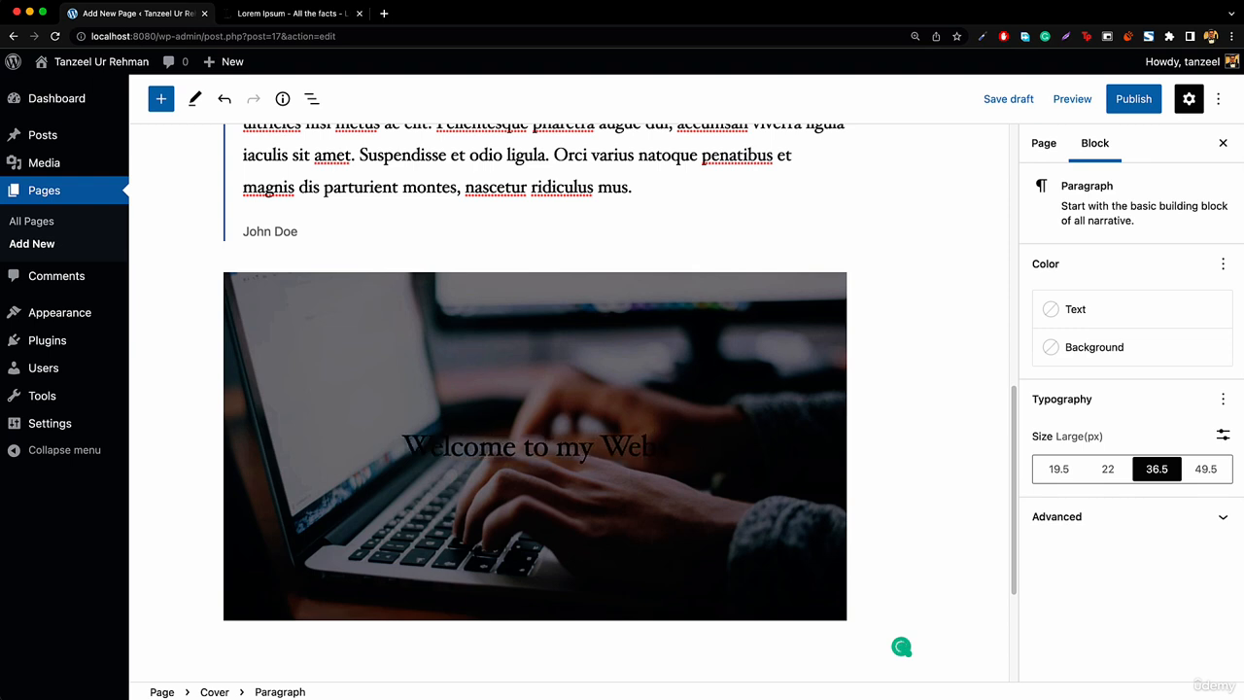
{"action": "type", "text": "site"}
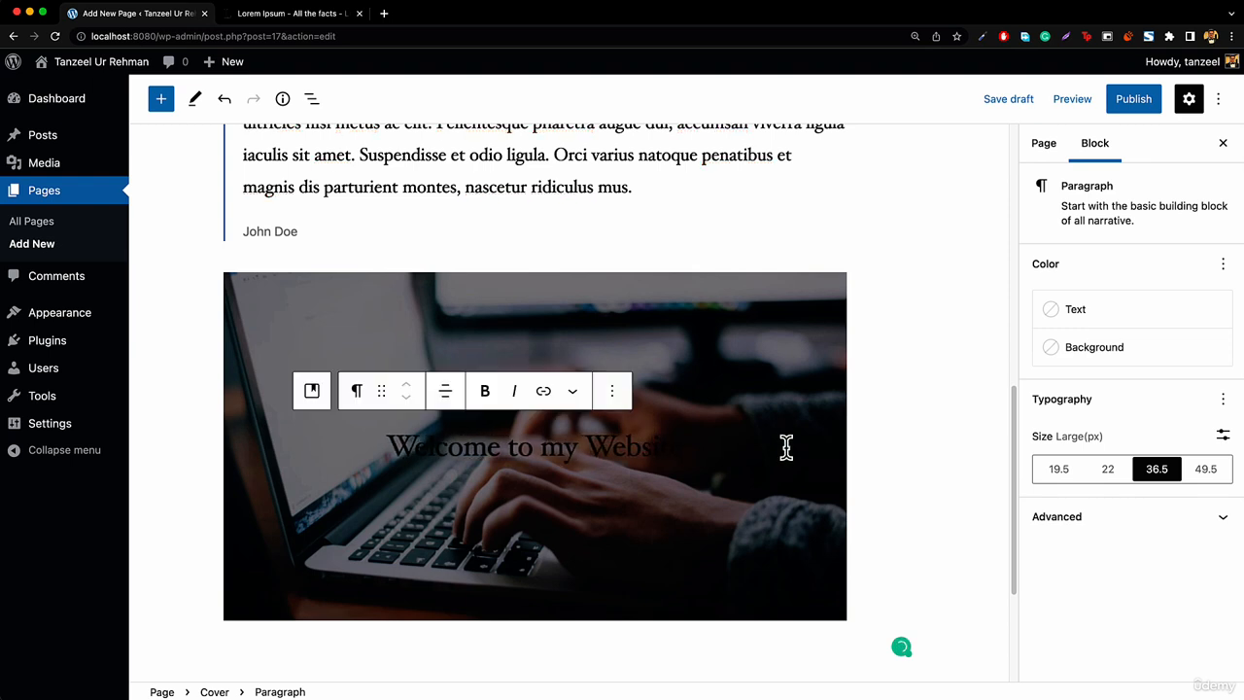
{"action": "left_click", "coordinate": [1081, 319]}
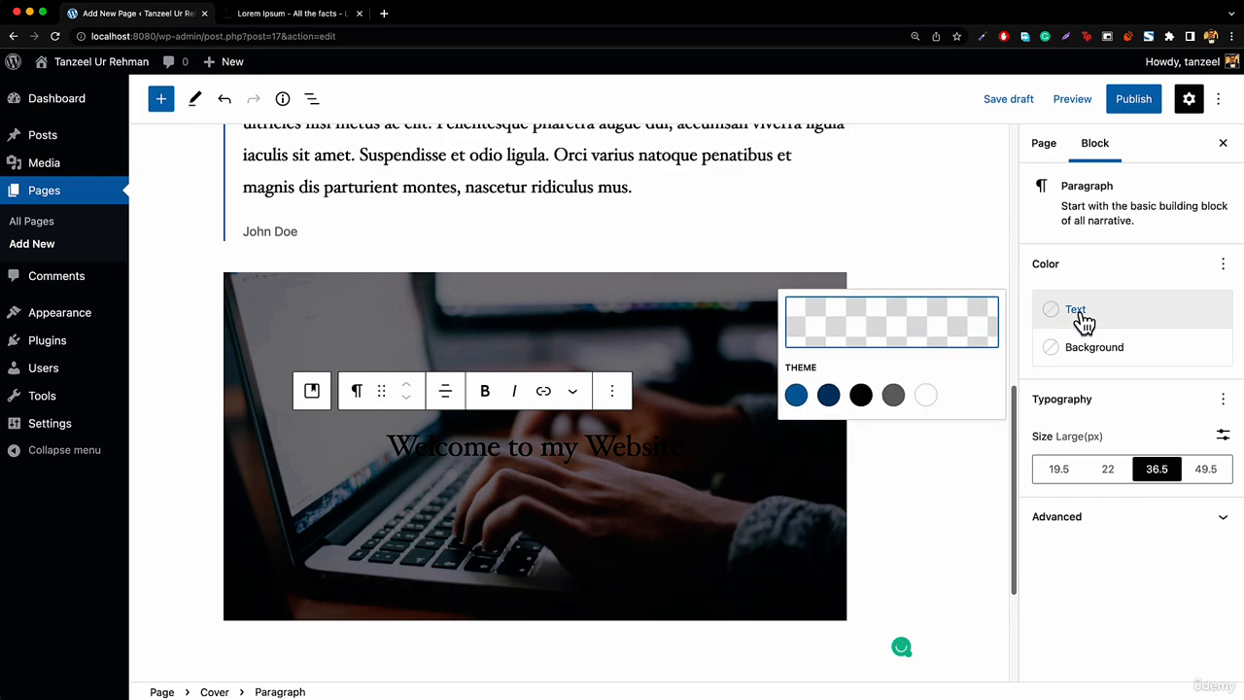
{"action": "left_click", "coordinate": [925, 396]}
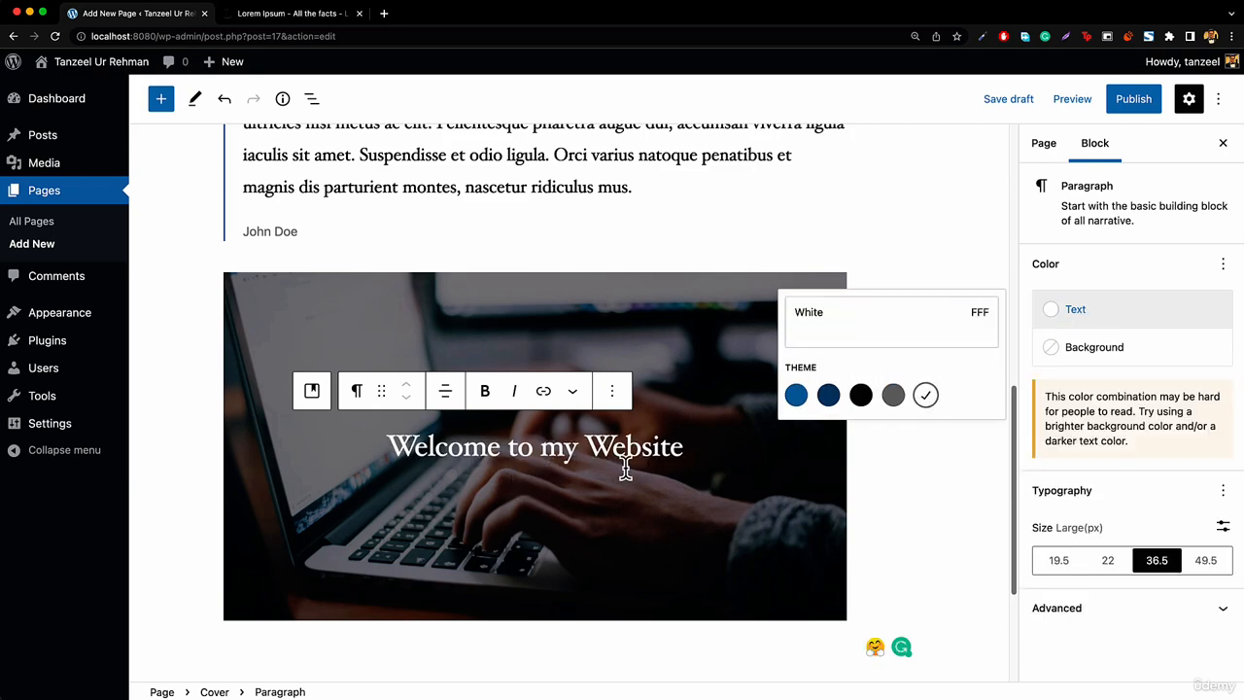
- Publish the Home page with public visibility, immediately
{"action": "scroll", "coordinate": [670, 379], "scroll_direction": "up", "scroll_amount": 5}
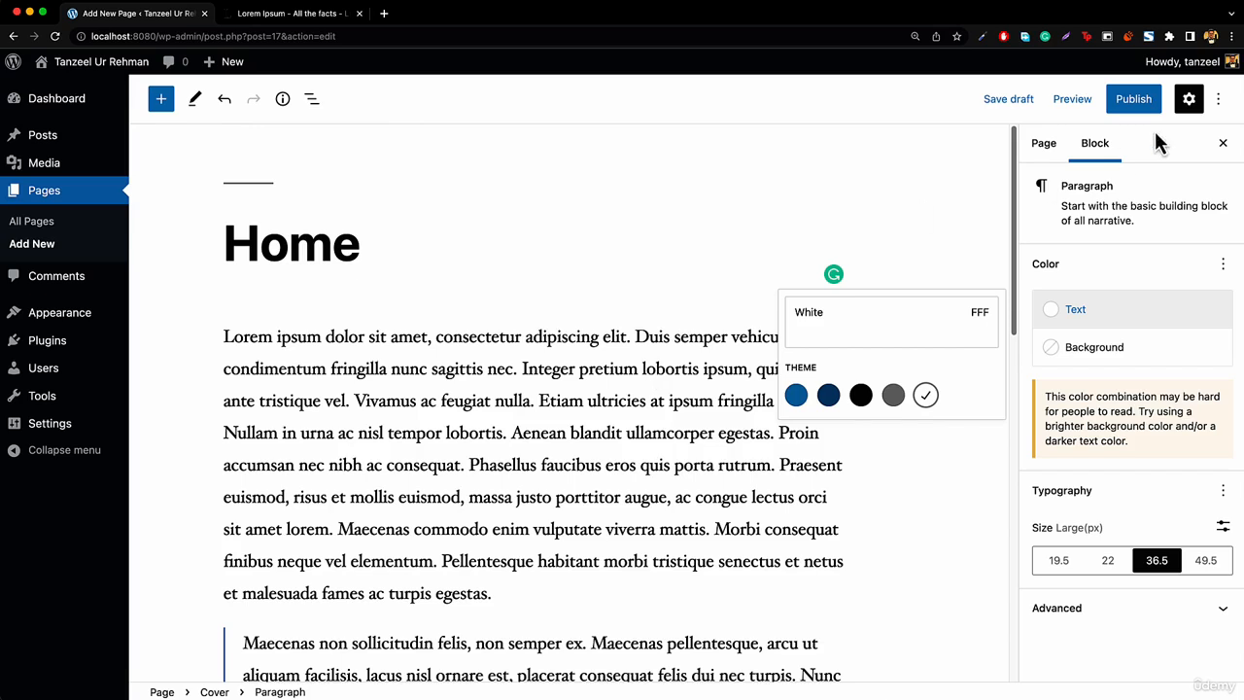
{"action": "left_click", "coordinate": [1134, 101]}
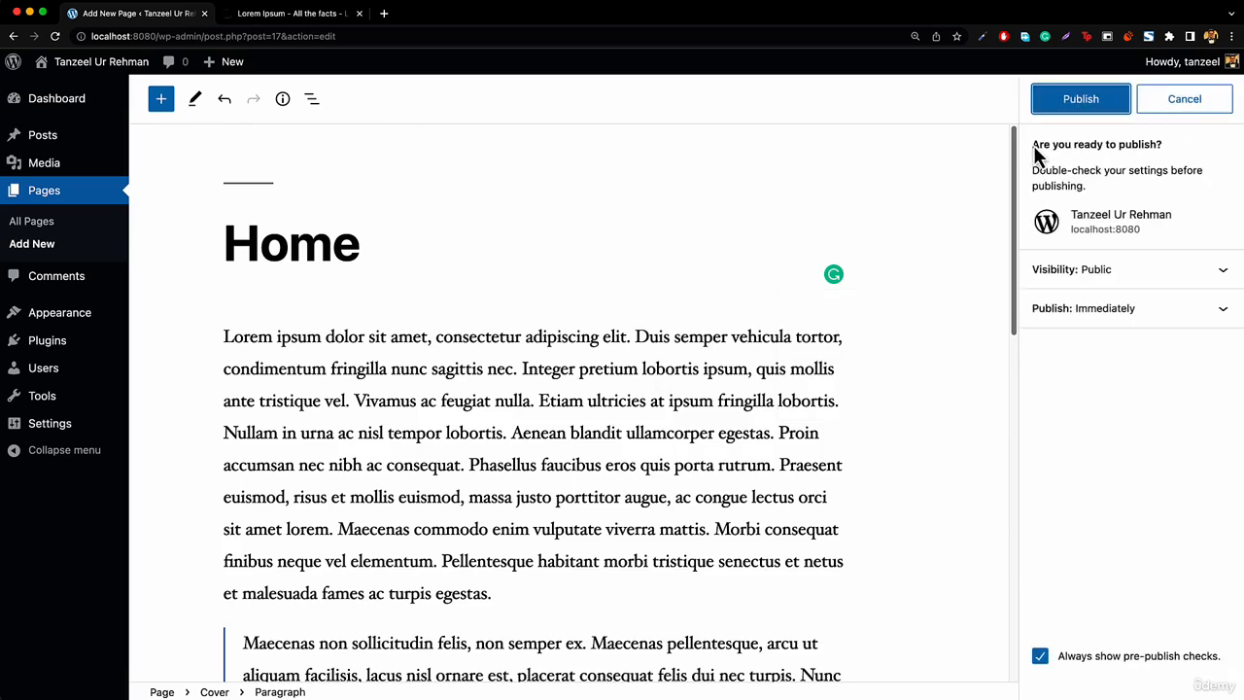
{"action": "left_click", "coordinate": [1078, 105]}
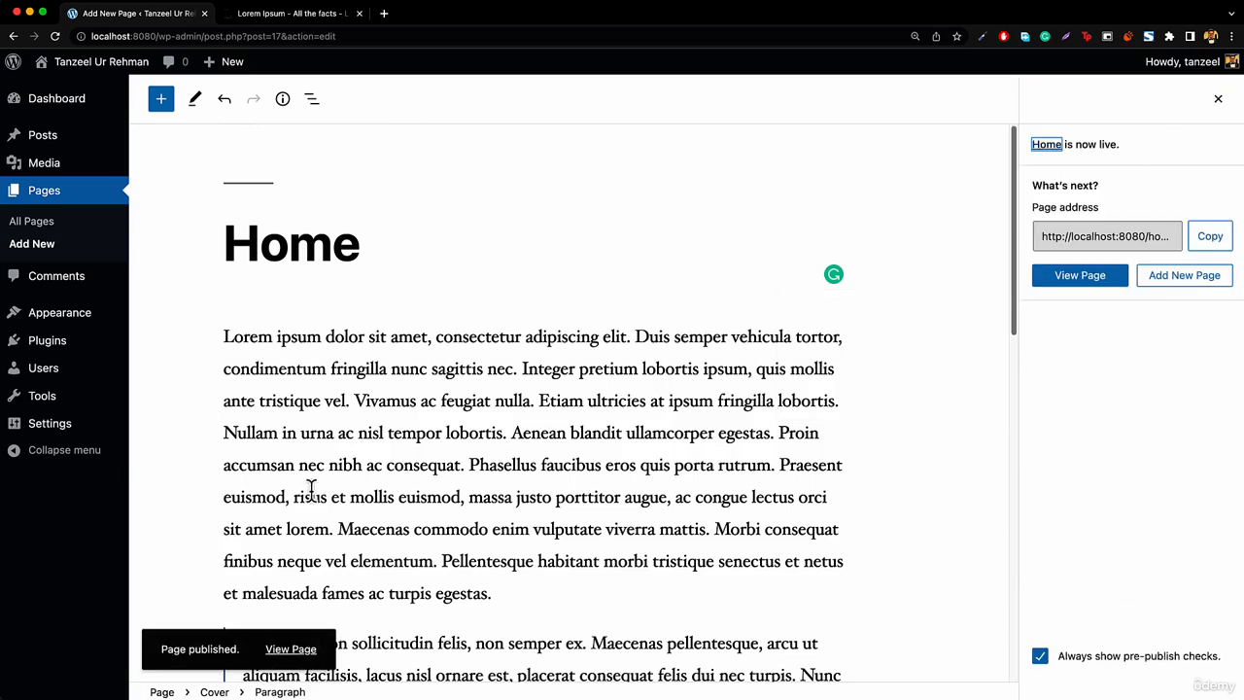
- View the published Home page and check its paragraph, quote and cover image
{"action": "left_click", "coordinate": [282, 651]}
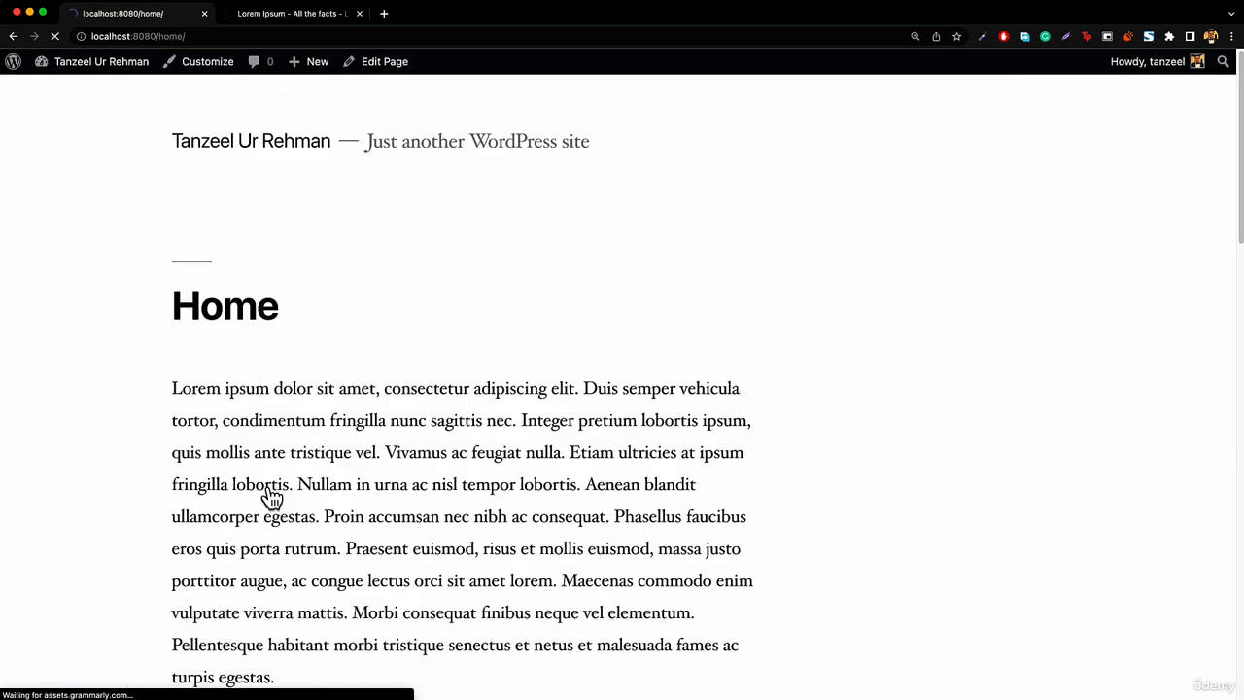
{"action": "scroll", "coordinate": [311, 314], "scroll_direction": "down", "scroll_amount": 6}
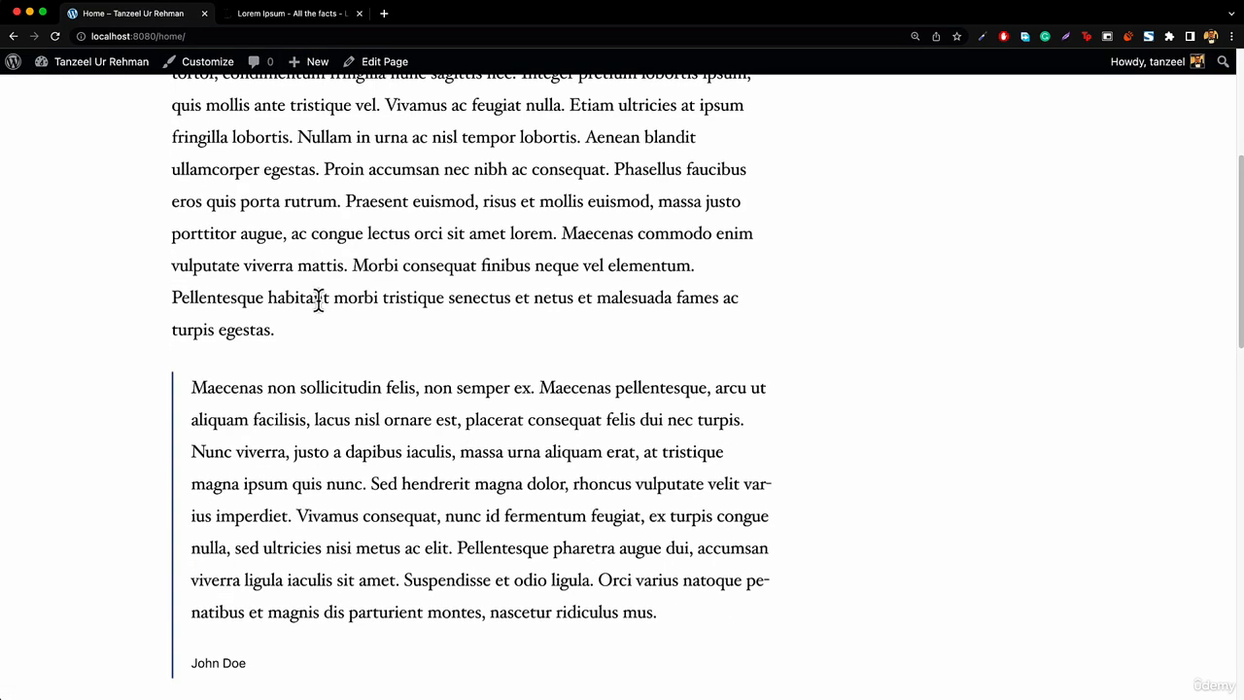
{"action": "scroll", "coordinate": [360, 324], "scroll_direction": "down", "scroll_amount": 4}
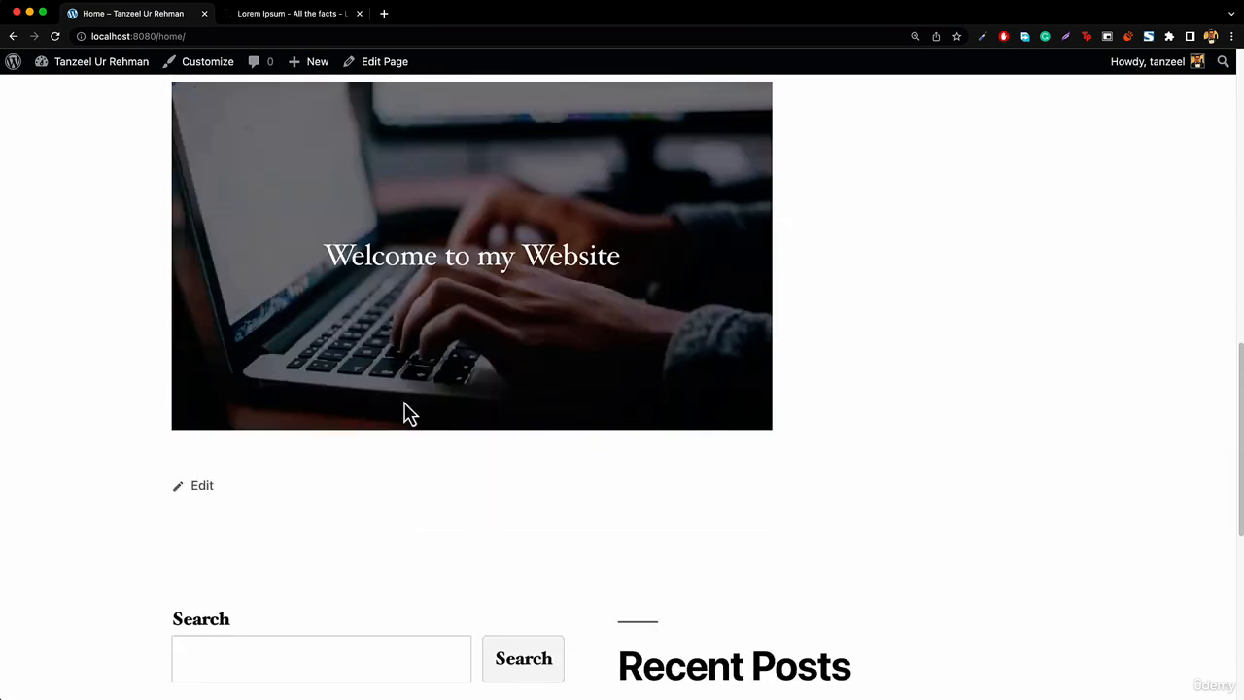
{"action": "scroll", "coordinate": [428, 321], "scroll_direction": "up", "scroll_amount": 10}
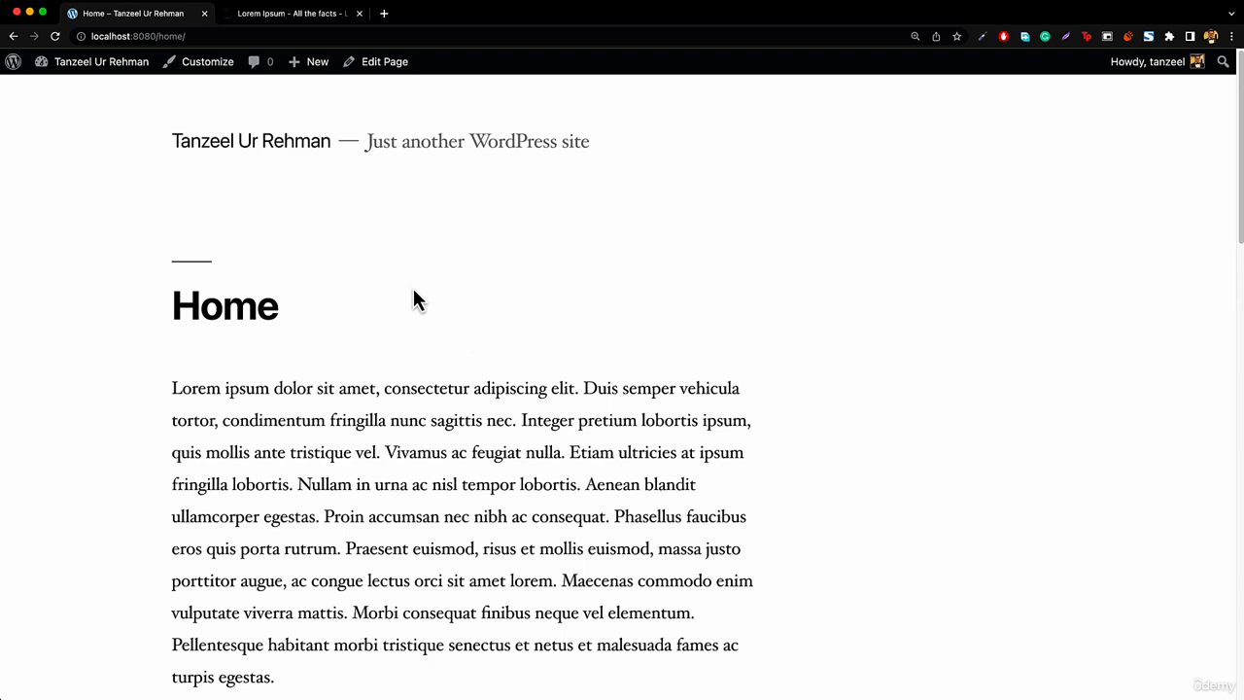
- Open the site's root address through the site title and examine what the front page displays
{"action": "left_click", "coordinate": [276, 154]}
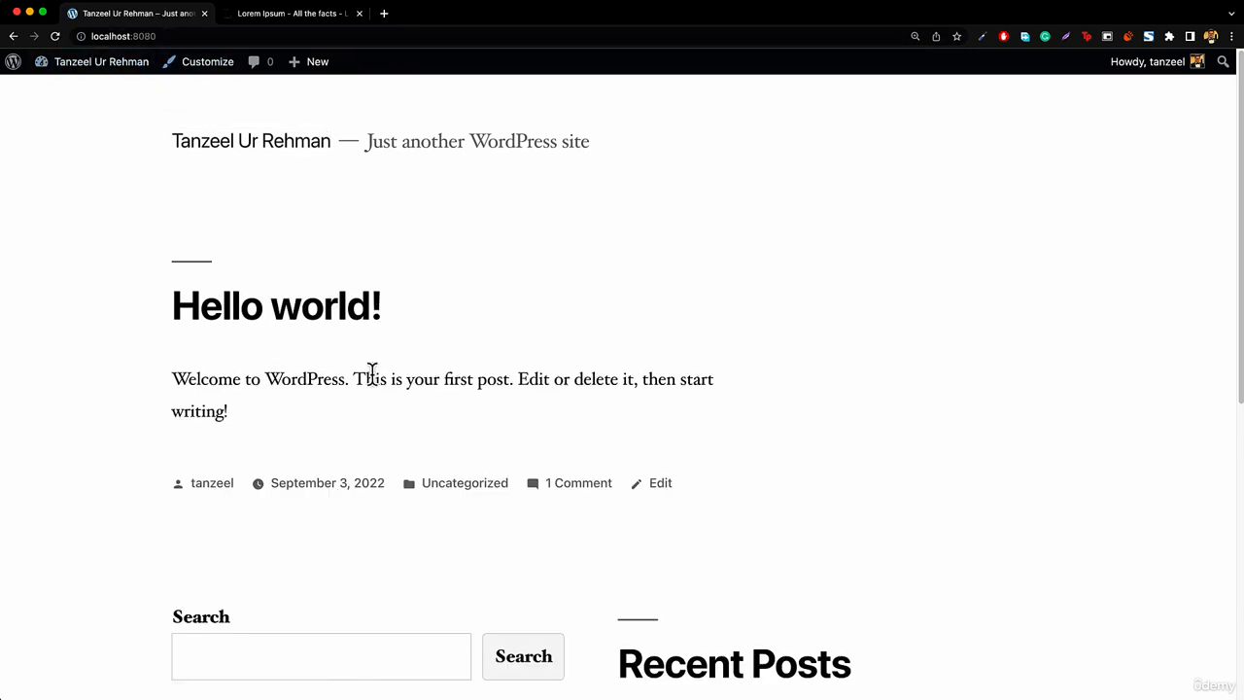
{"action": "scroll", "coordinate": [389, 372], "scroll_direction": "down", "scroll_amount": 2}
{"action": "scroll", "coordinate": [344, 297], "scroll_direction": "up", "scroll_amount": 2}
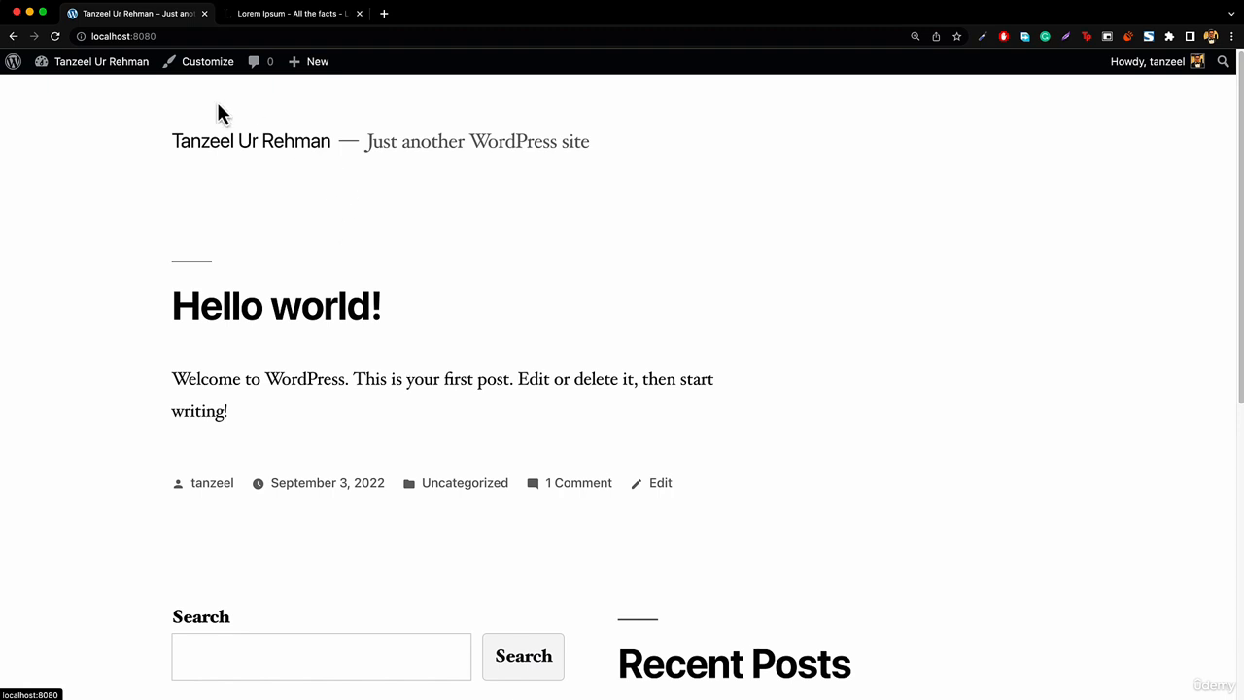
- View the Home page from the dashboard's list of all pages, and return to the site's front page through the site title
{"action": "mouse_move", "coordinate": [76, 66]}
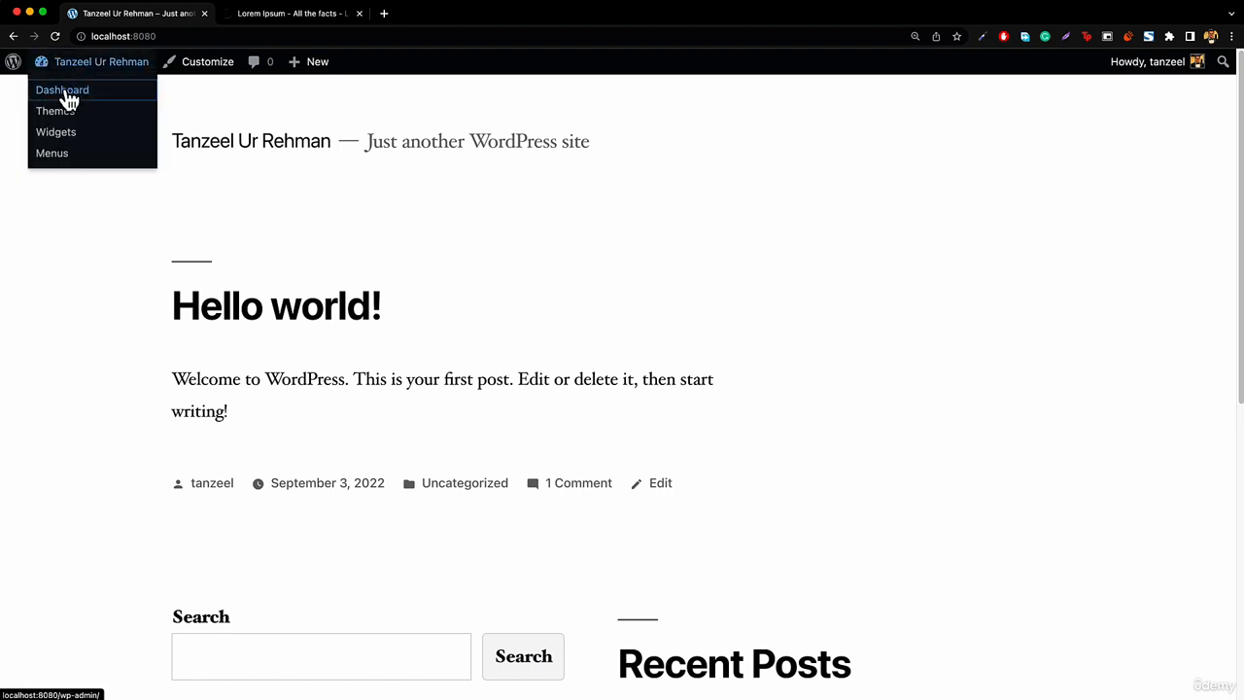
{"action": "left_click", "coordinate": [66, 92]}
{"action": "mouse_move", "coordinate": [36, 255]}
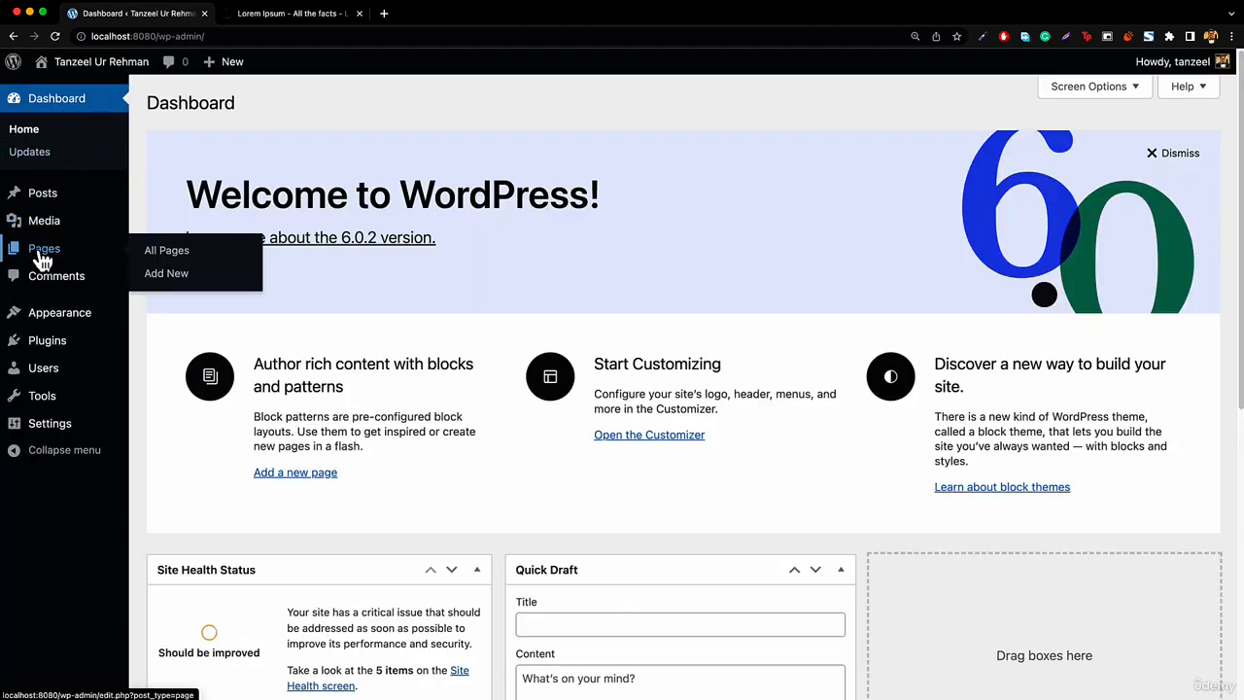
{"action": "left_click", "coordinate": [182, 259]}
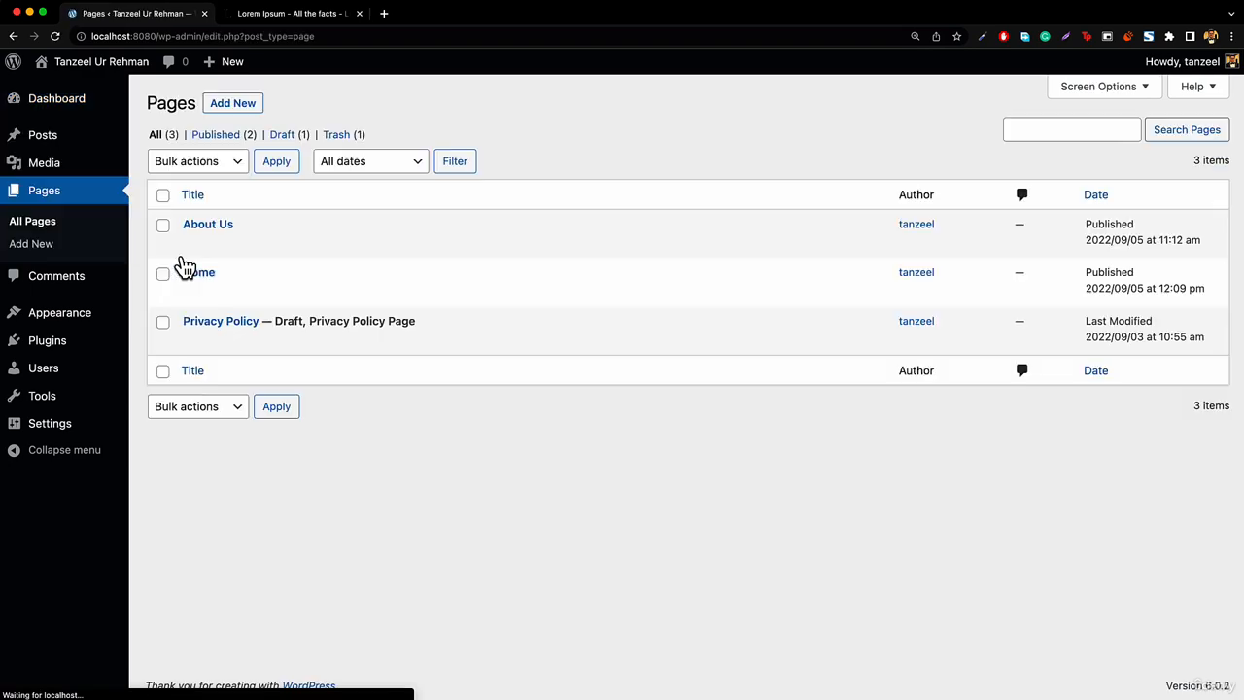
{"action": "left_click", "coordinate": [315, 293]}
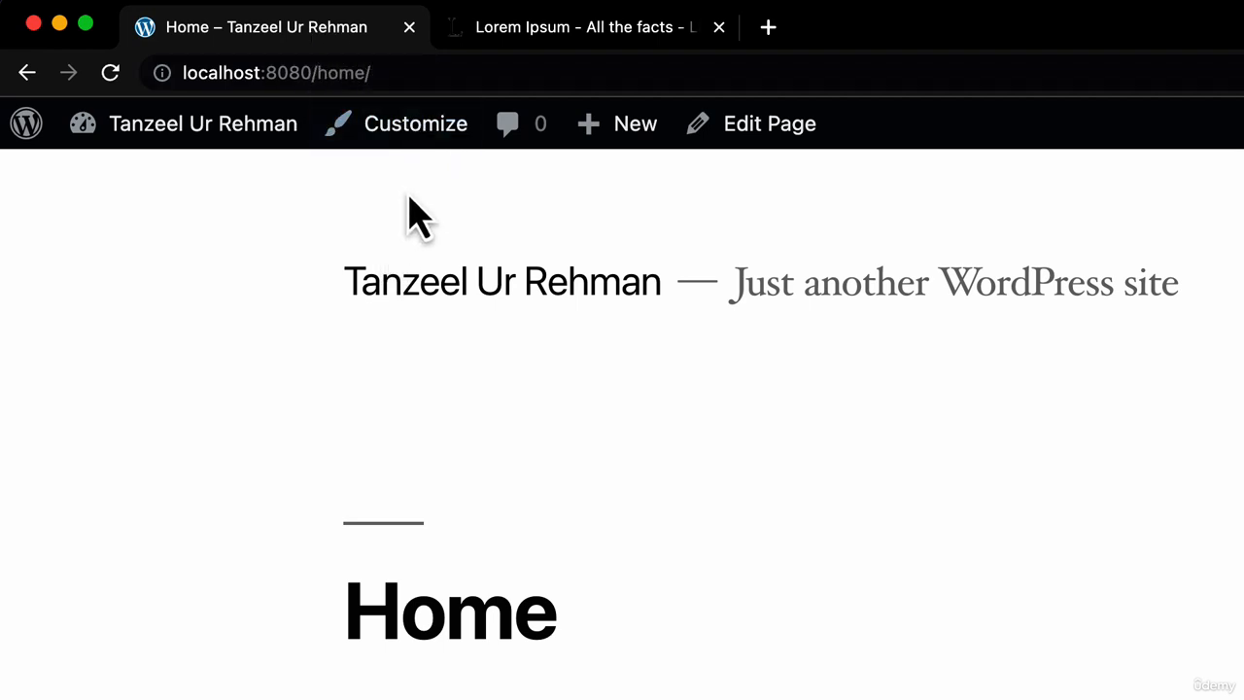
{"action": "left_click", "coordinate": [517, 288]}
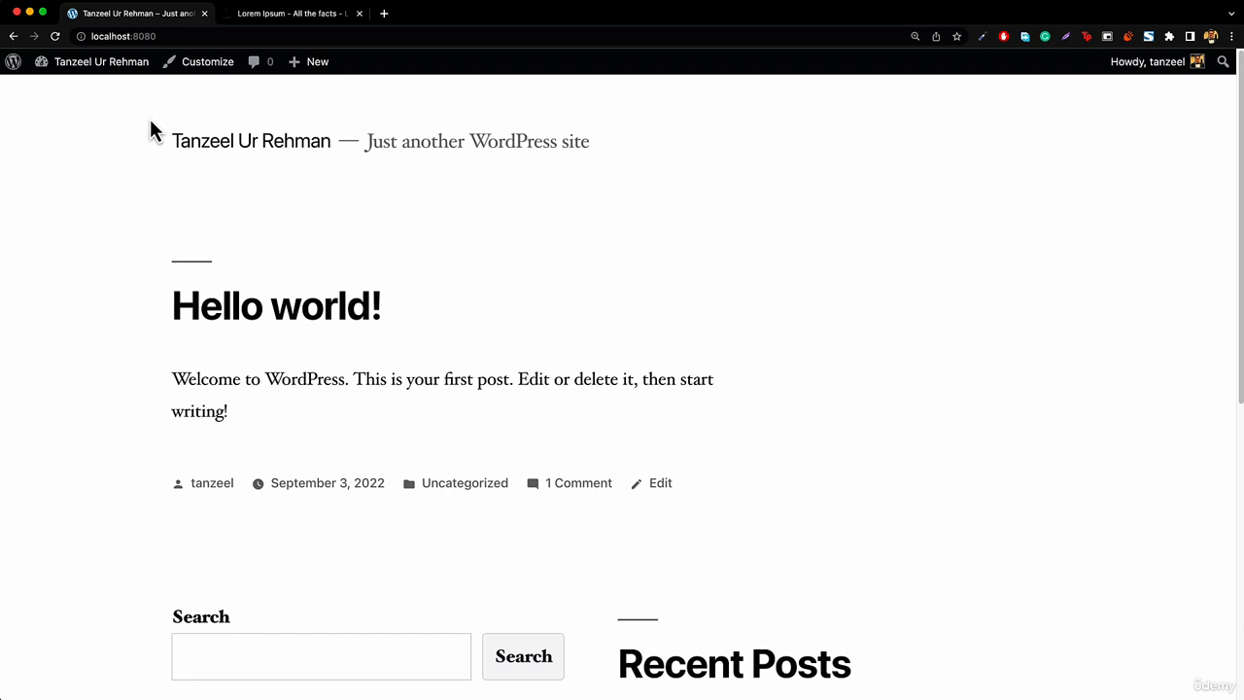
- In the dashboard's Reading settings, make the homepage display a static page, choose Home as the Homepage, and save the changes
{"action": "mouse_move", "coordinate": [86, 64]}
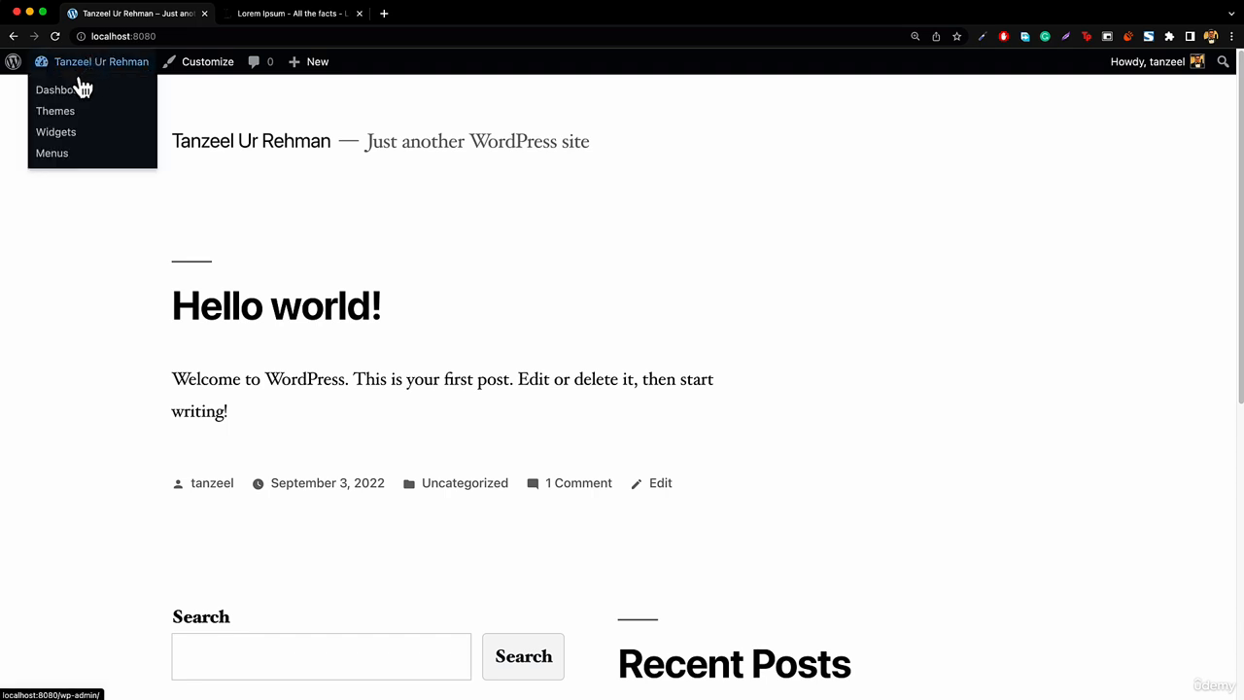
{"action": "left_click", "coordinate": [70, 91]}
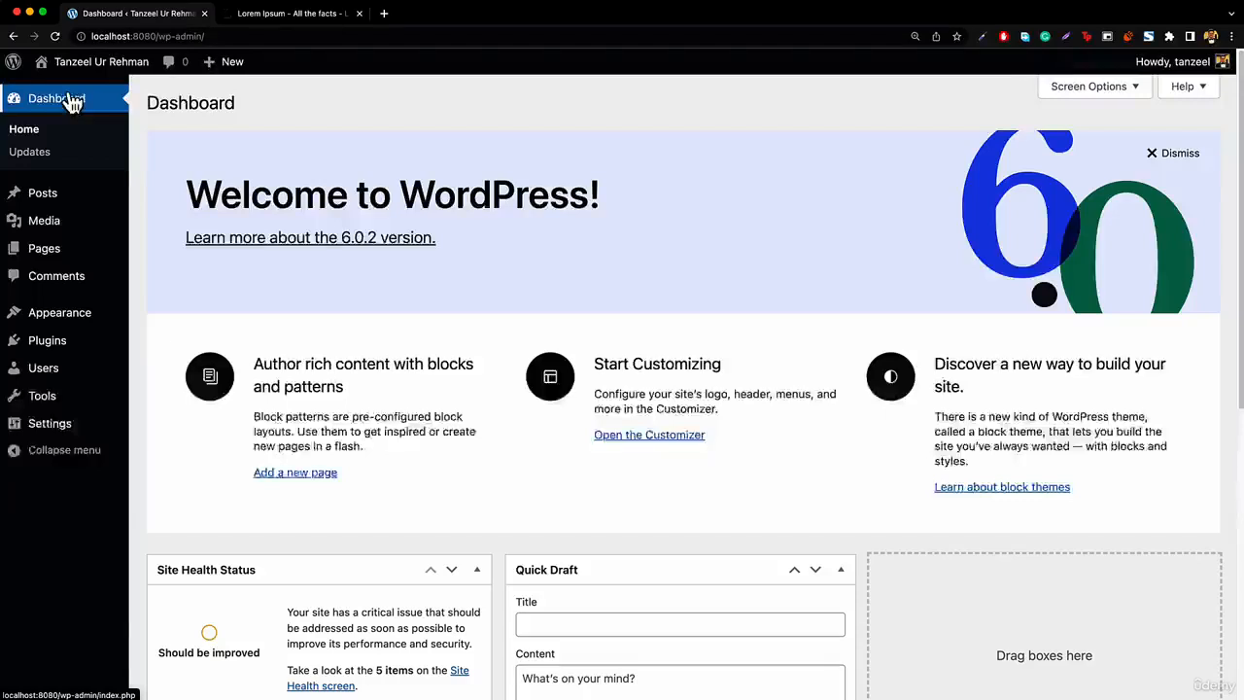
{"action": "mouse_move", "coordinate": [54, 435]}
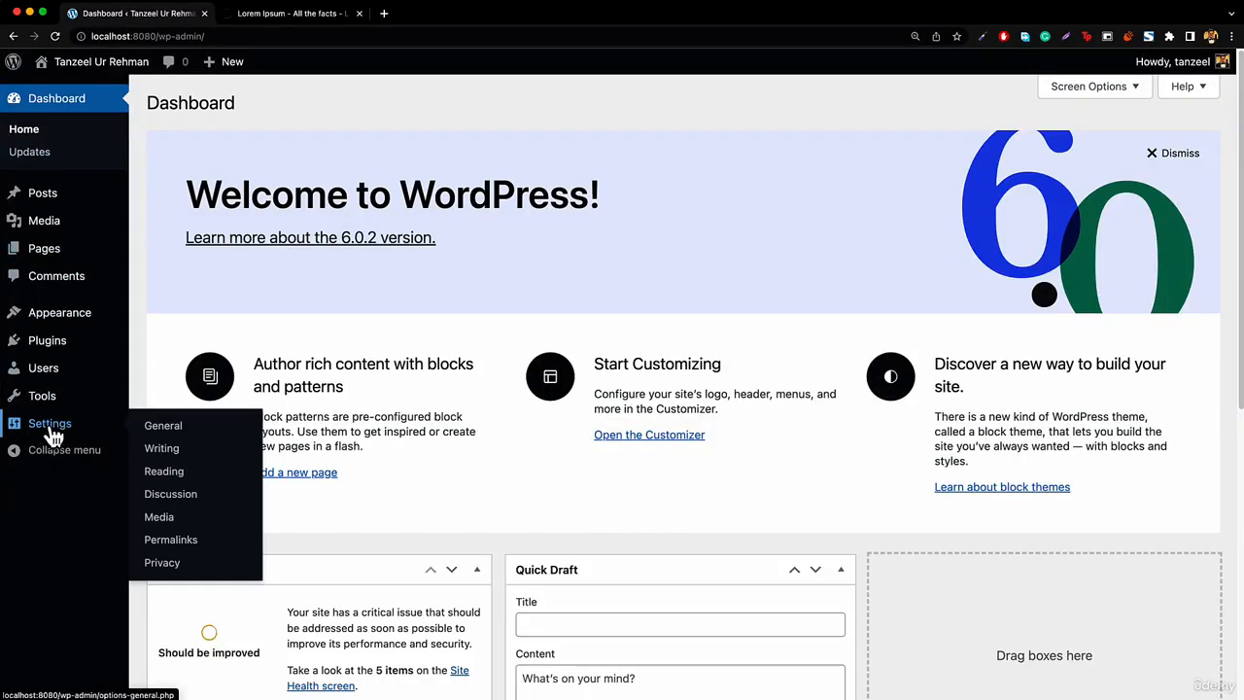
{"action": "left_click", "coordinate": [164, 472]}
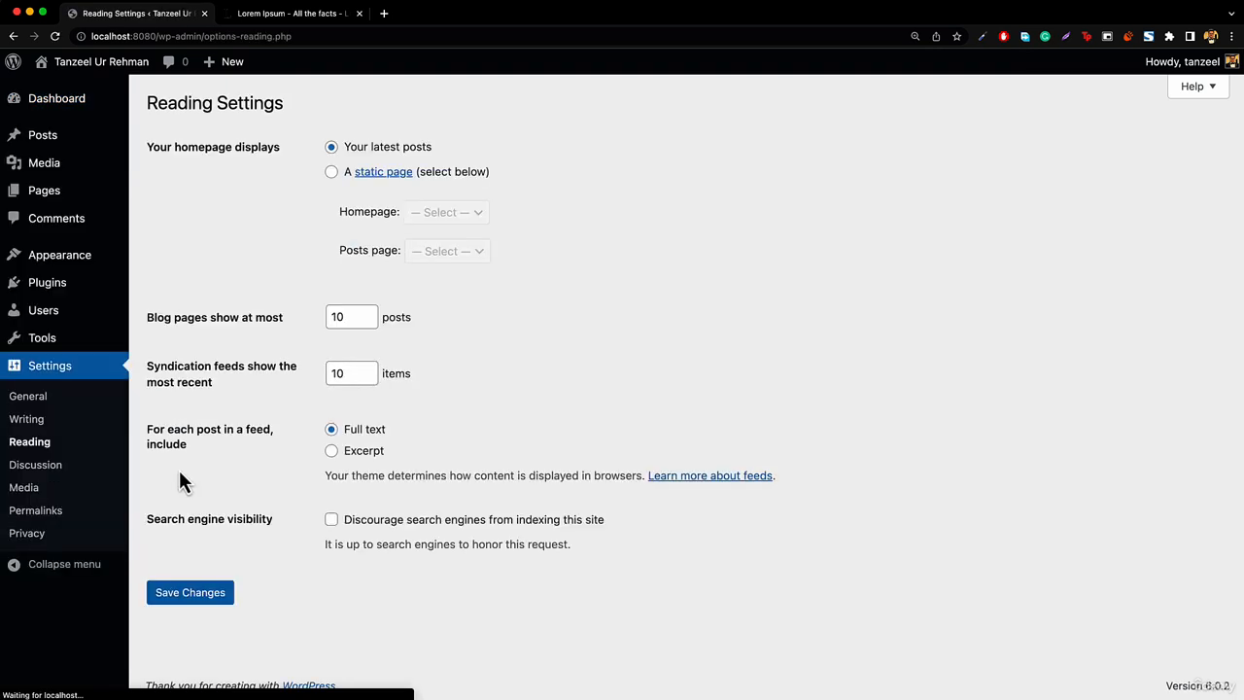
{"action": "left_click", "coordinate": [332, 173]}
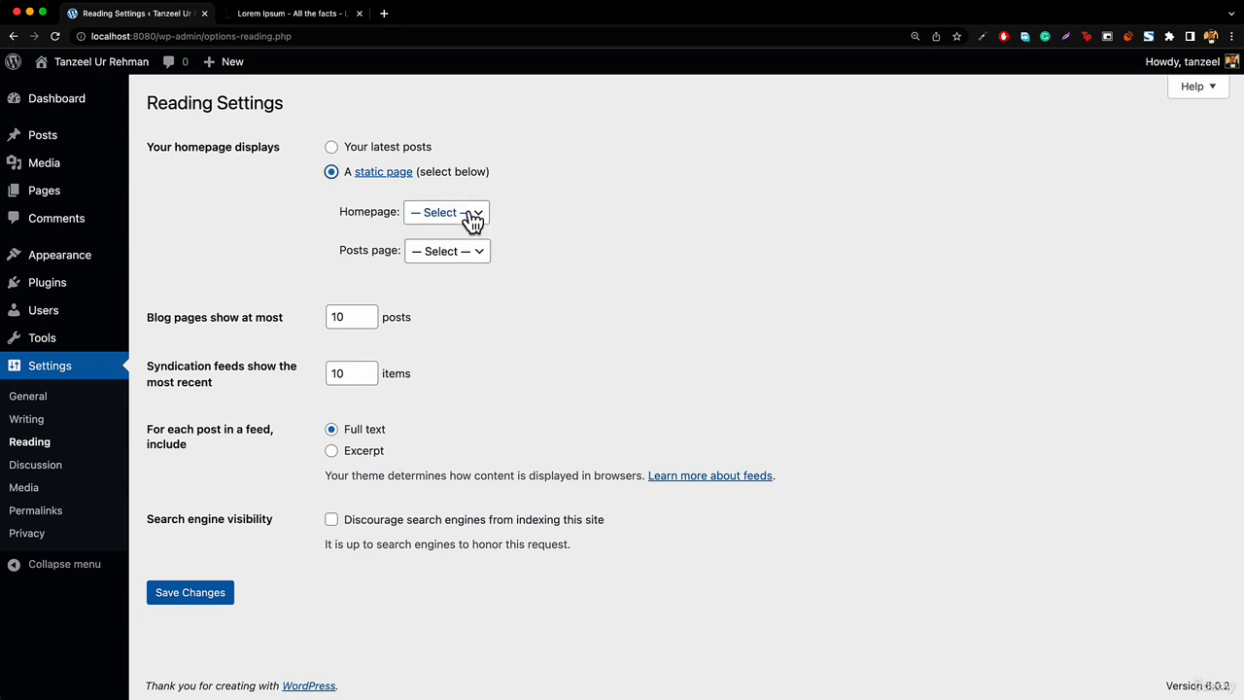
{"action": "left_click", "coordinate": [437, 218]}
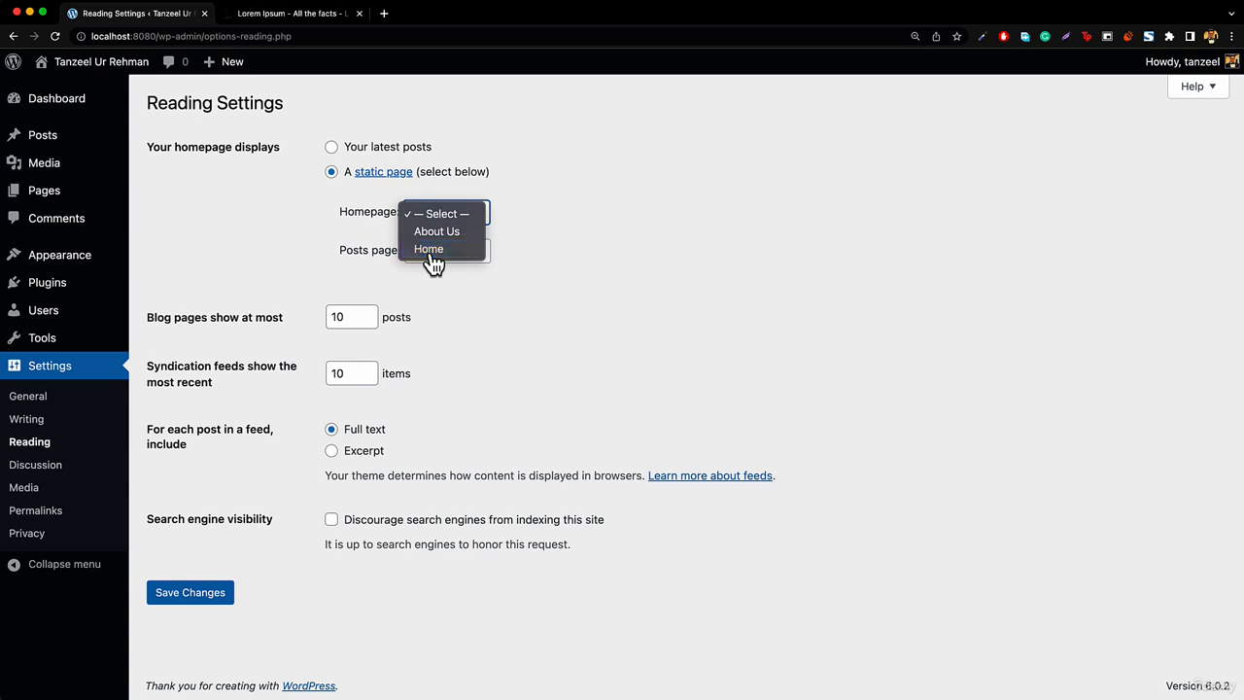
{"action": "left_click", "coordinate": [430, 255]}
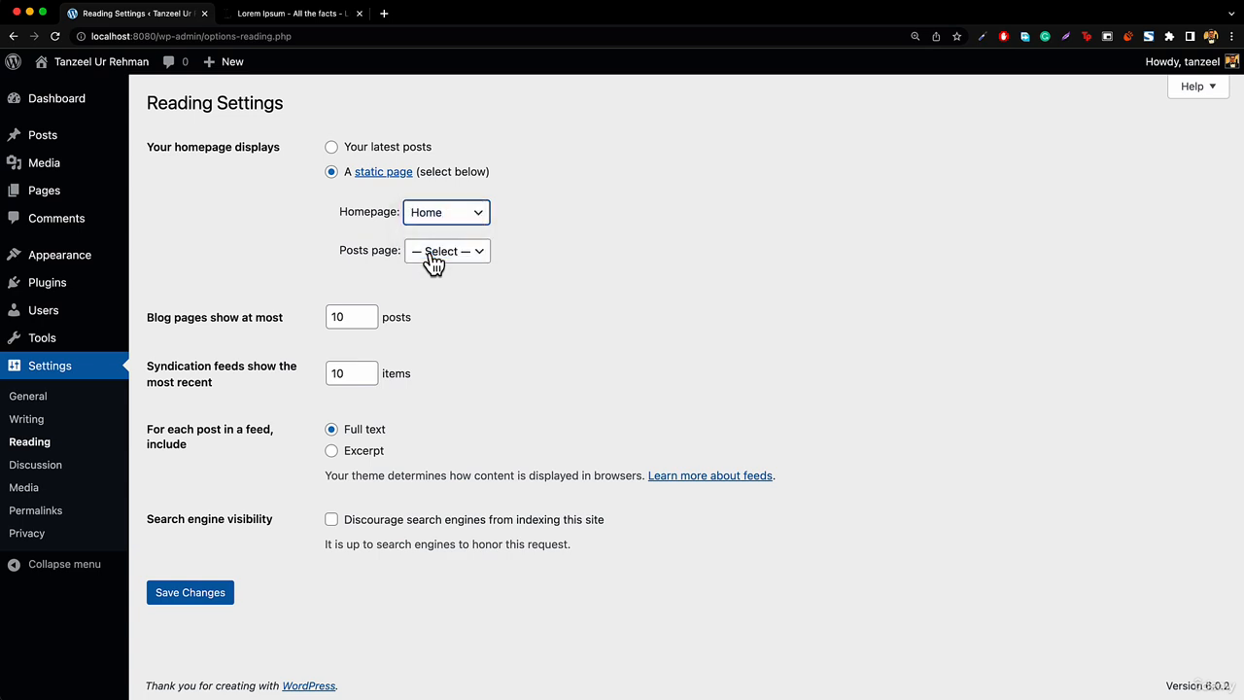
{"action": "left_click", "coordinate": [194, 595]}
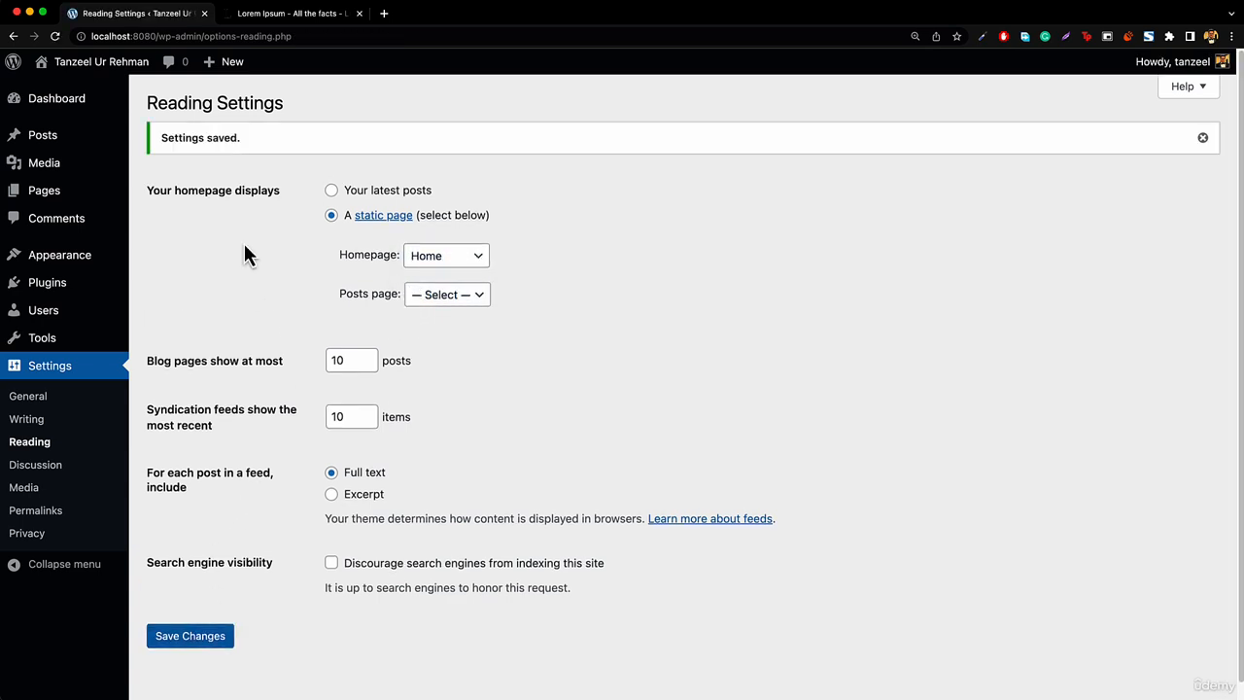
- Visit the site and check that its front page shows the Home page content down to the cover image
{"action": "mouse_move", "coordinate": [101, 66]}
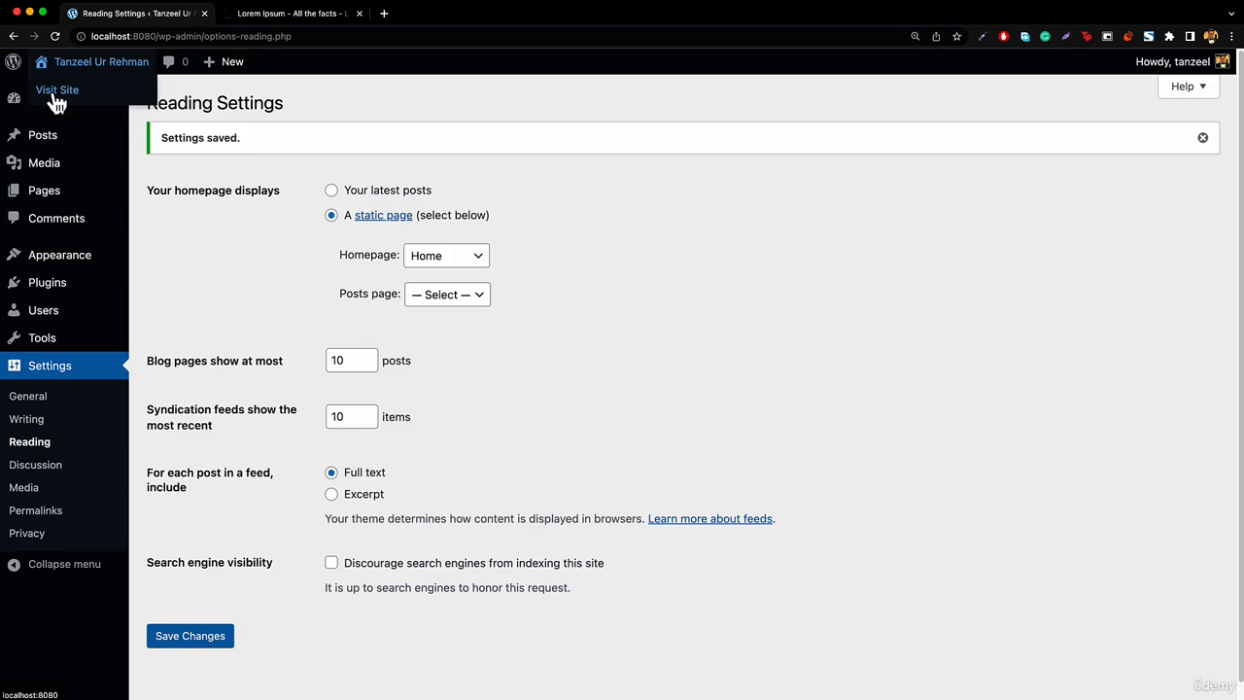
{"action": "left_click", "coordinate": [55, 92]}
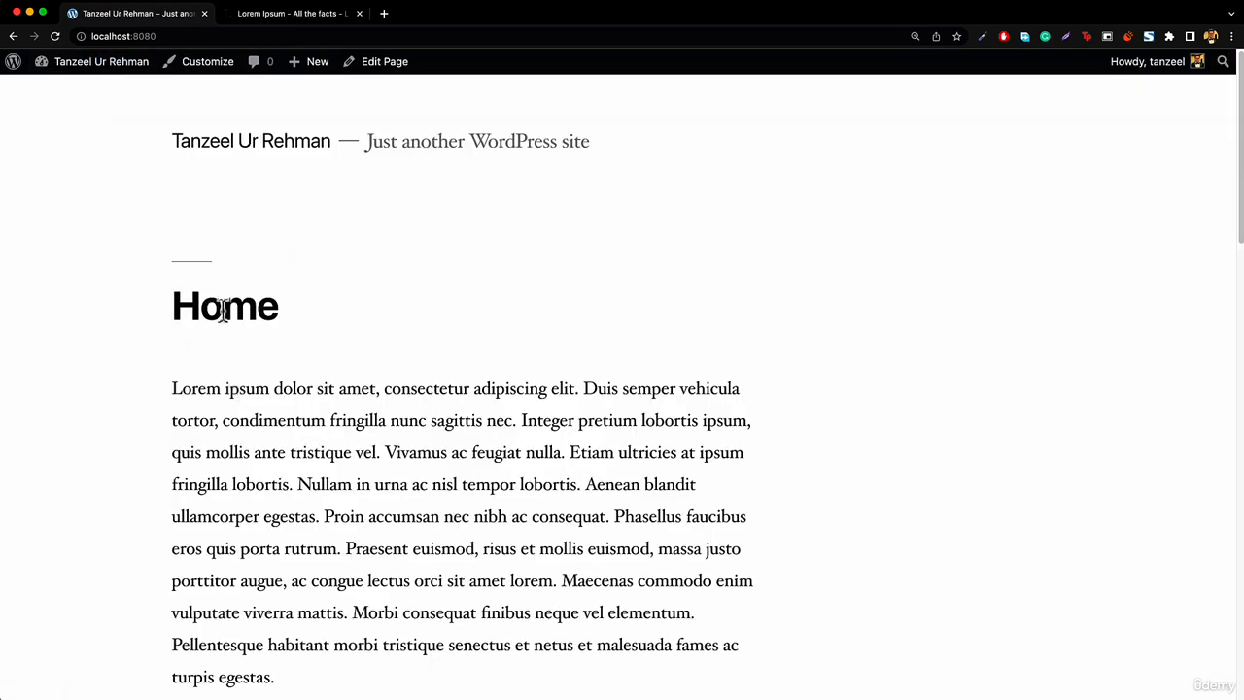
{"action": "scroll", "coordinate": [328, 341], "scroll_direction": "down", "scroll_amount": 5}
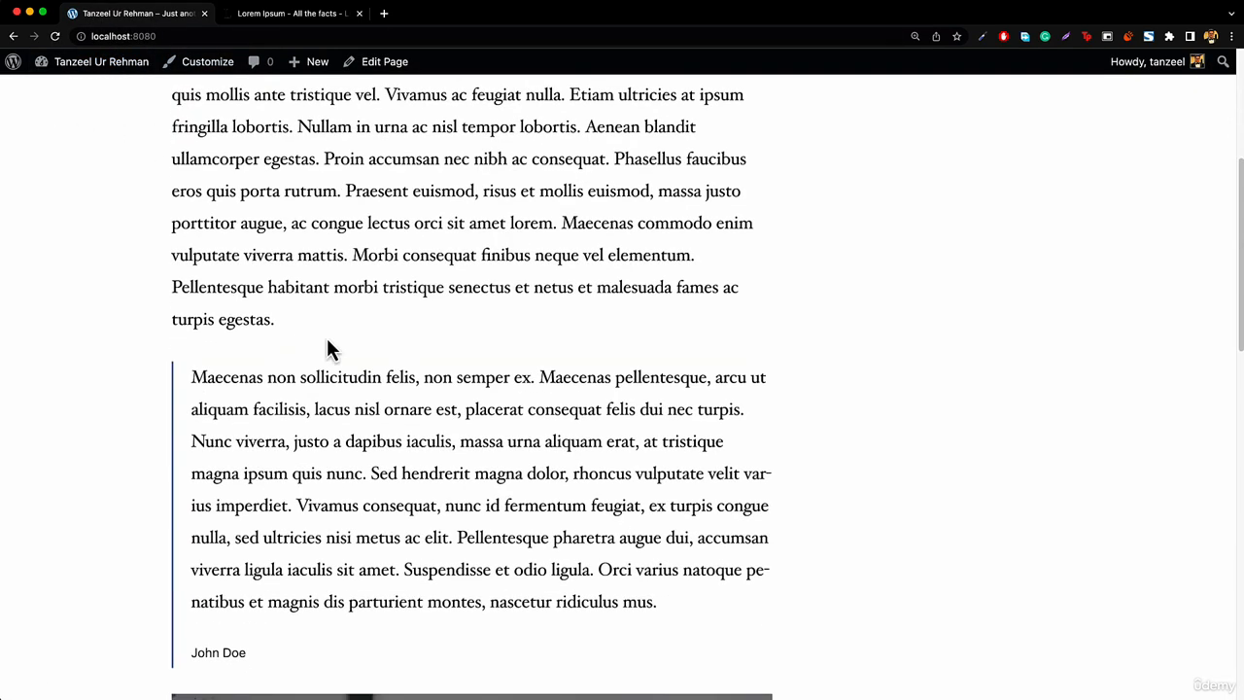
{"action": "scroll", "coordinate": [328, 342], "scroll_direction": "down", "scroll_amount": 5}
{"action": "scroll", "coordinate": [488, 457], "scroll_direction": "down", "scroll_amount": 3}
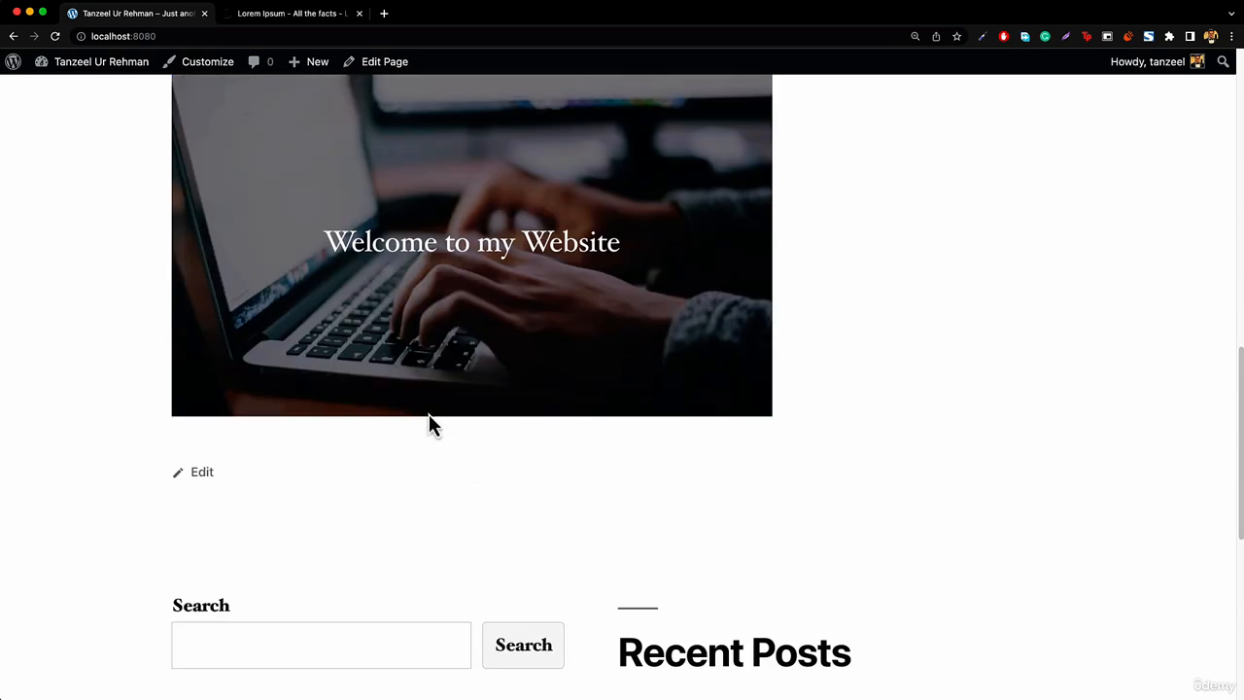
- From the dashboard, start a new page and title it Contact Us
{"action": "scroll", "coordinate": [429, 414], "scroll_direction": "up", "scroll_amount": 15}
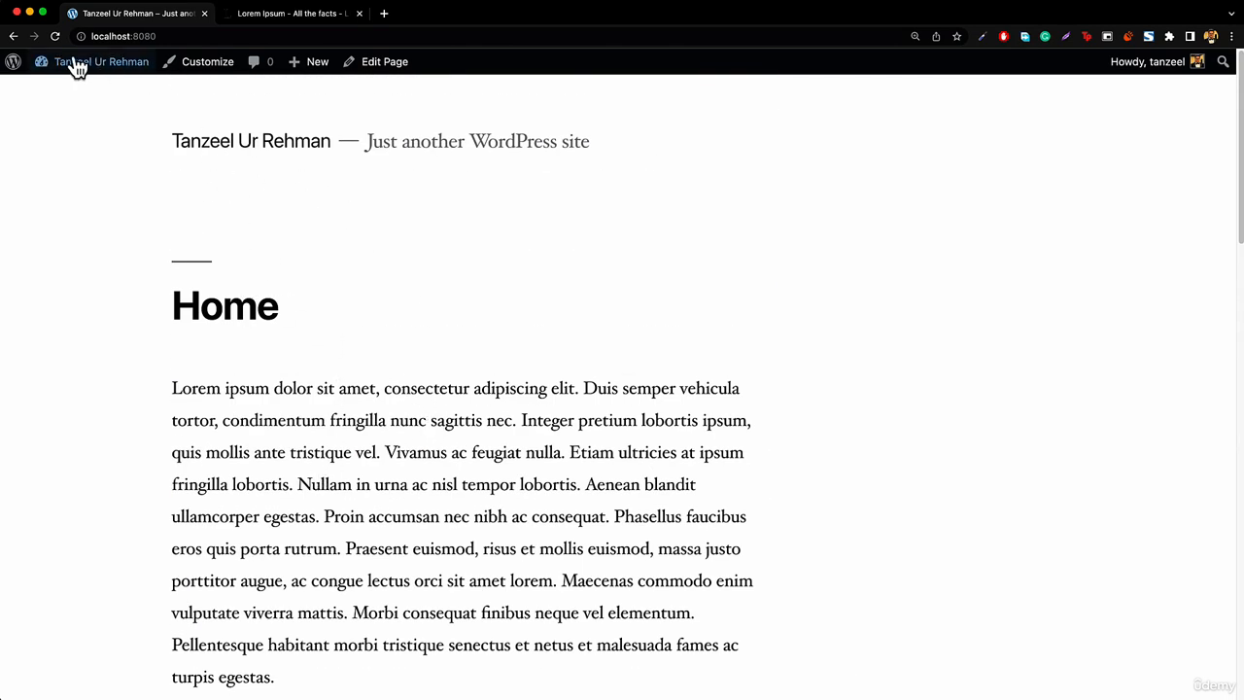
{"action": "mouse_move", "coordinate": [78, 70]}
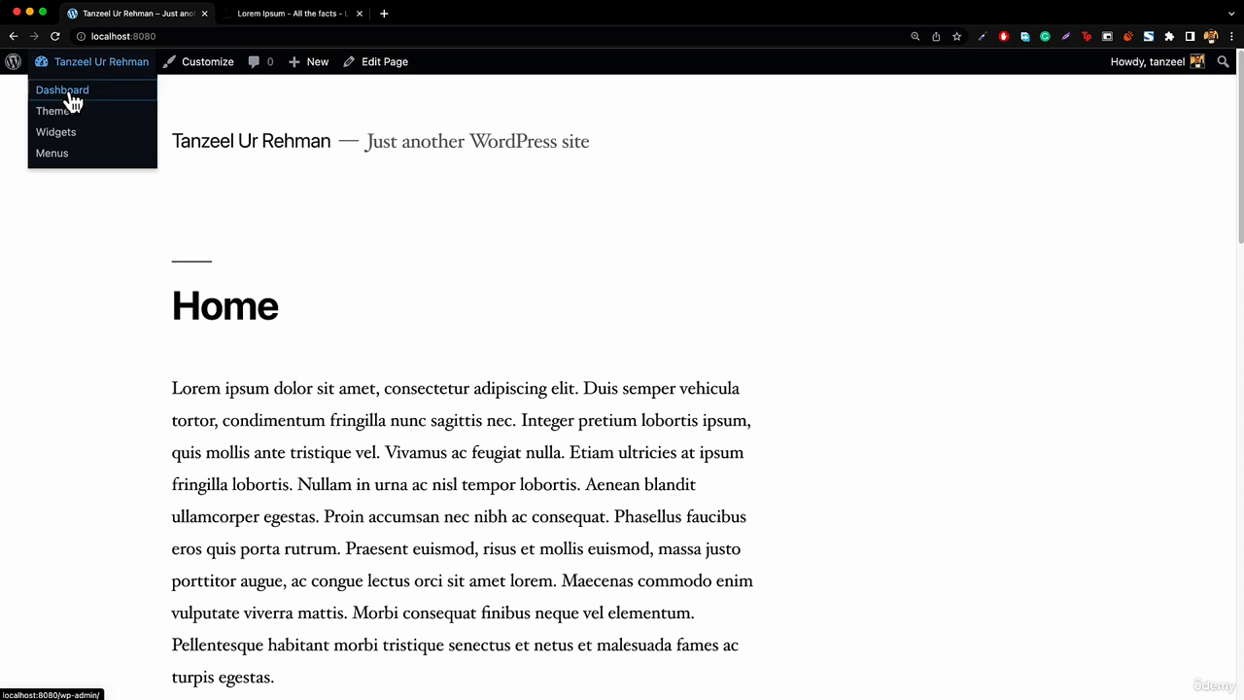
{"action": "left_click", "coordinate": [73, 101]}
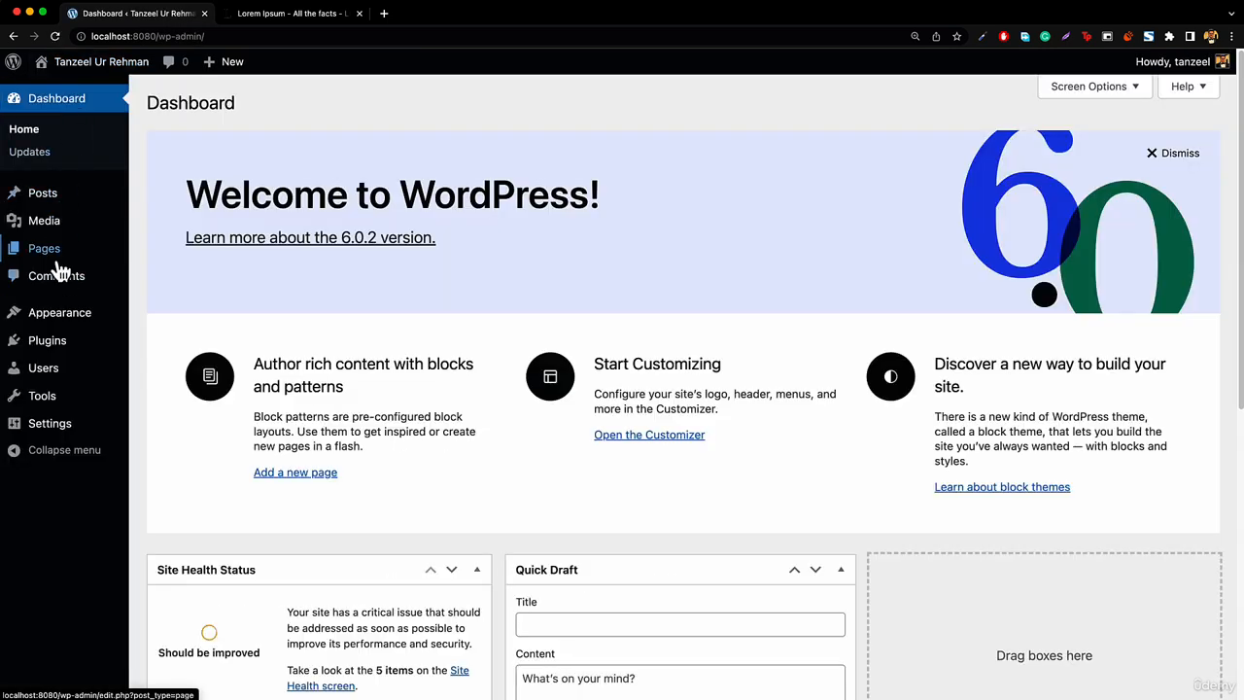
{"action": "mouse_move", "coordinate": [47, 253]}
{"action": "left_click", "coordinate": [168, 277]}
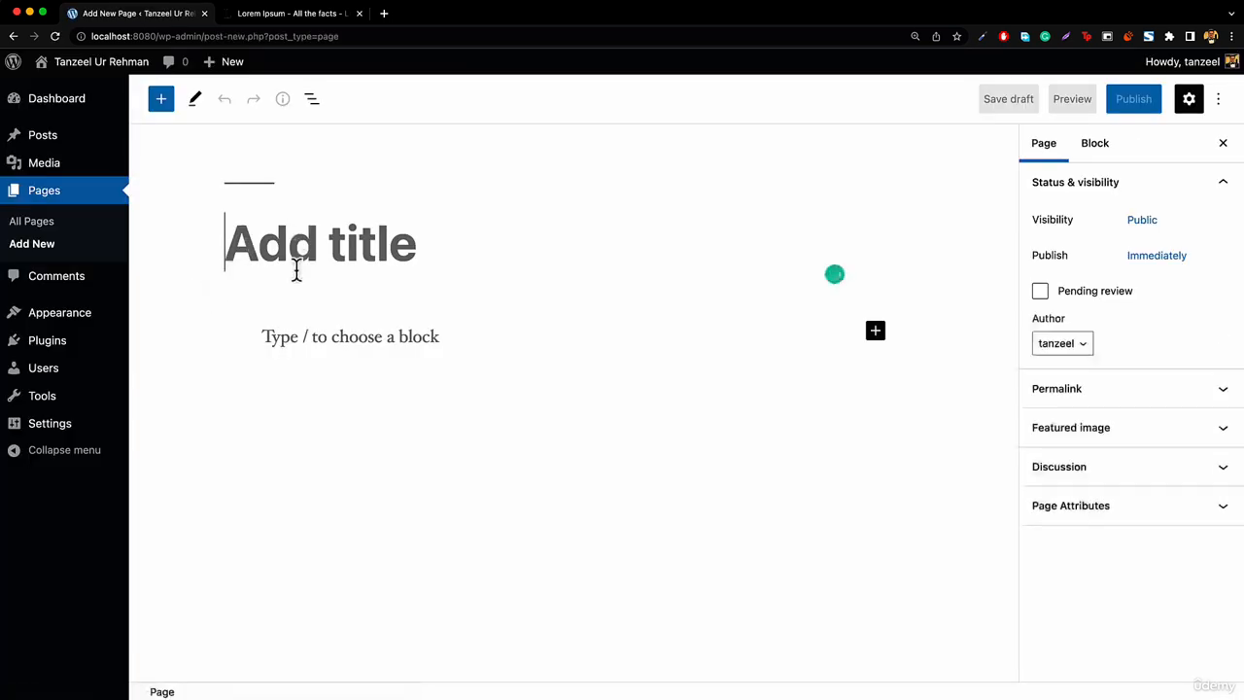
{"action": "type", "text": "Contact Us"}
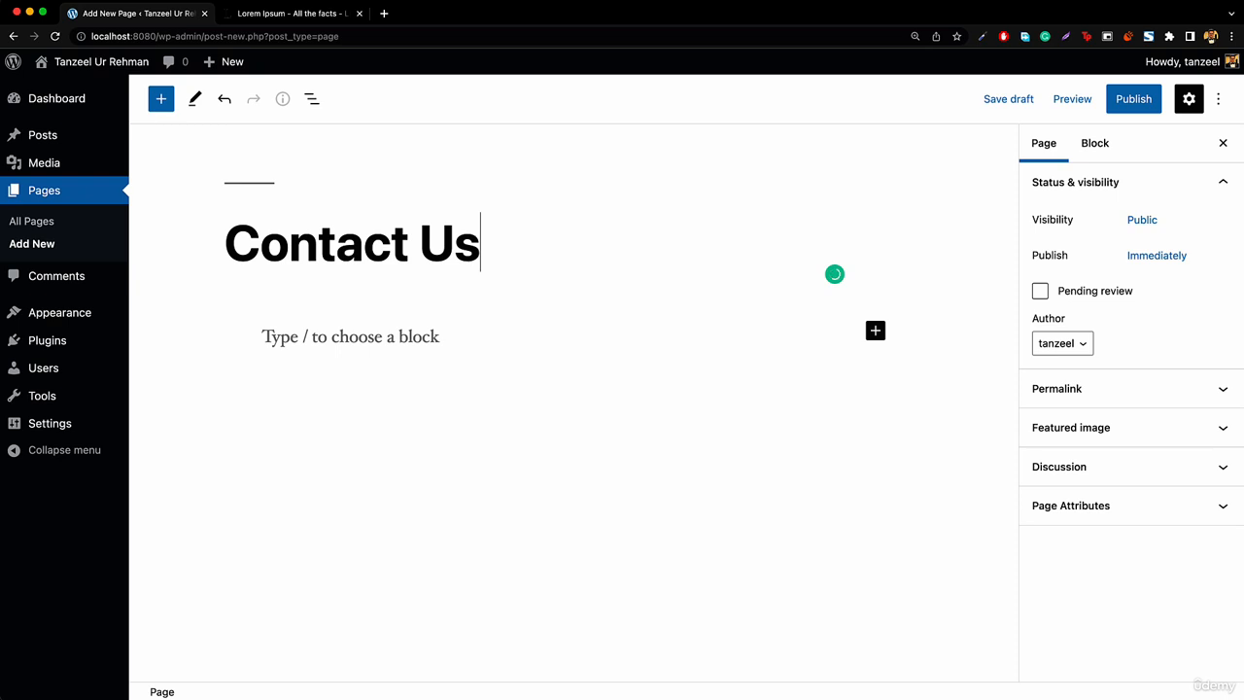
- Insert a List block below the Contact Us title and place the cursor in its first bullet
{"action": "left_click", "coordinate": [311, 342]}
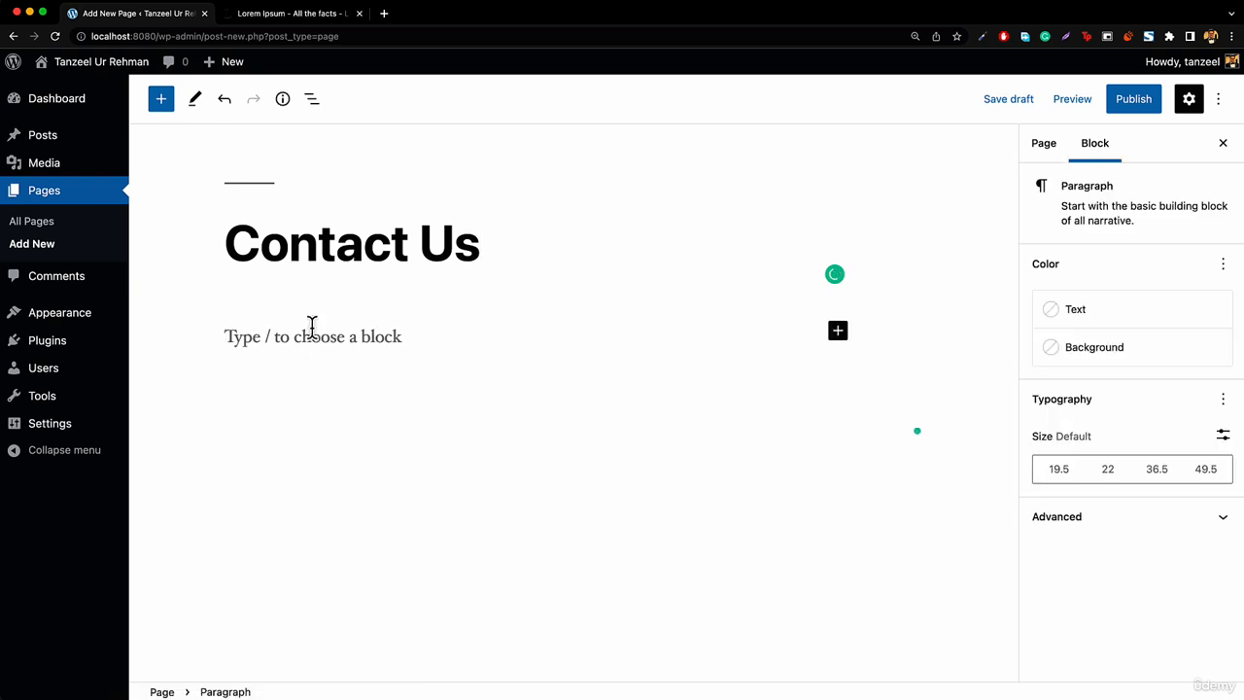
{"action": "left_click", "coordinate": [160, 101]}
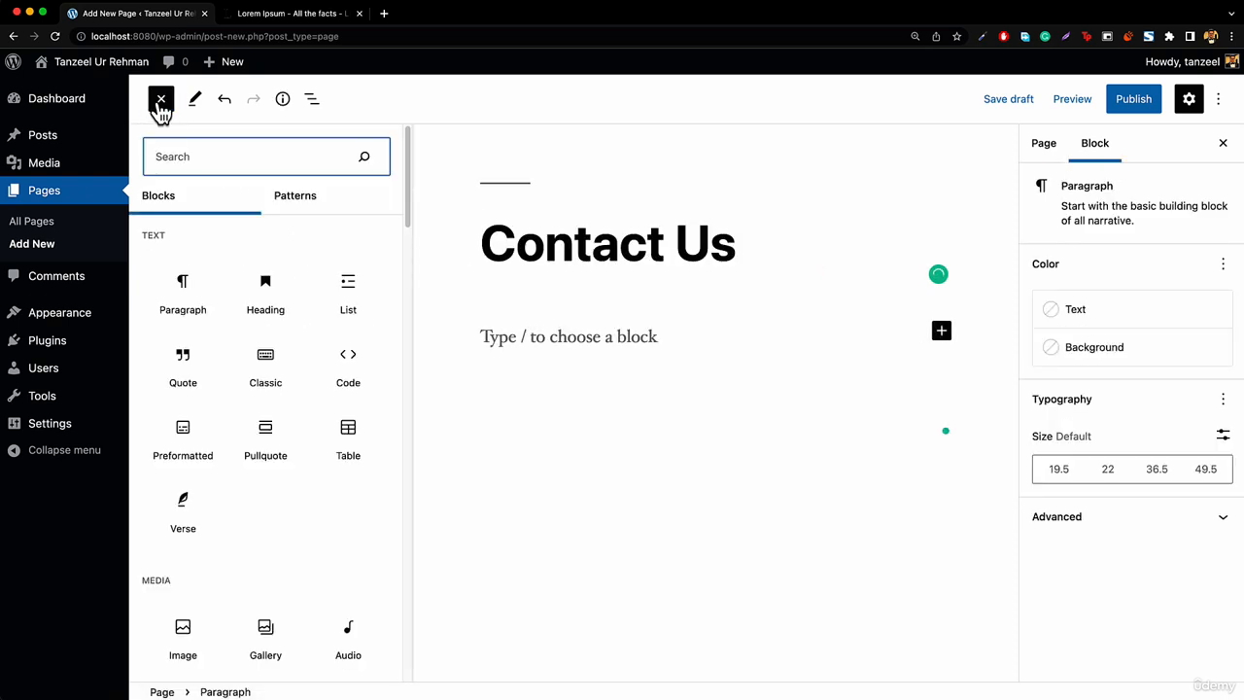
{"action": "left_click", "coordinate": [350, 294]}
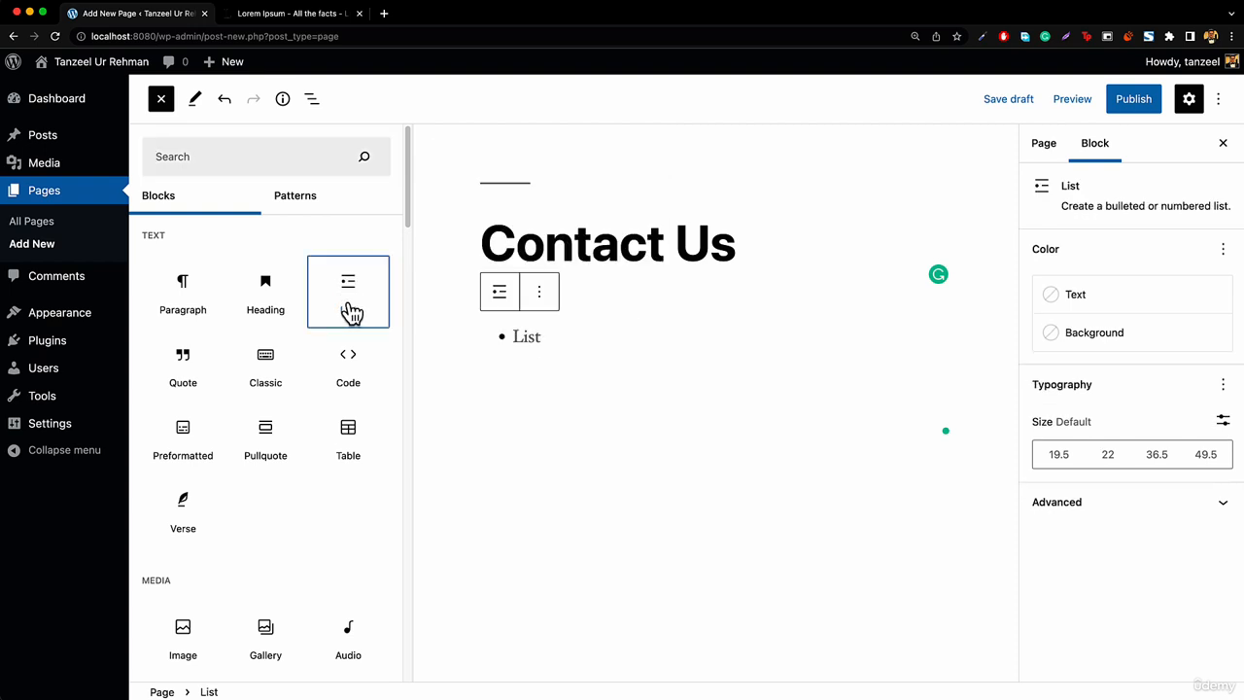
{"action": "left_click", "coordinate": [549, 340]}
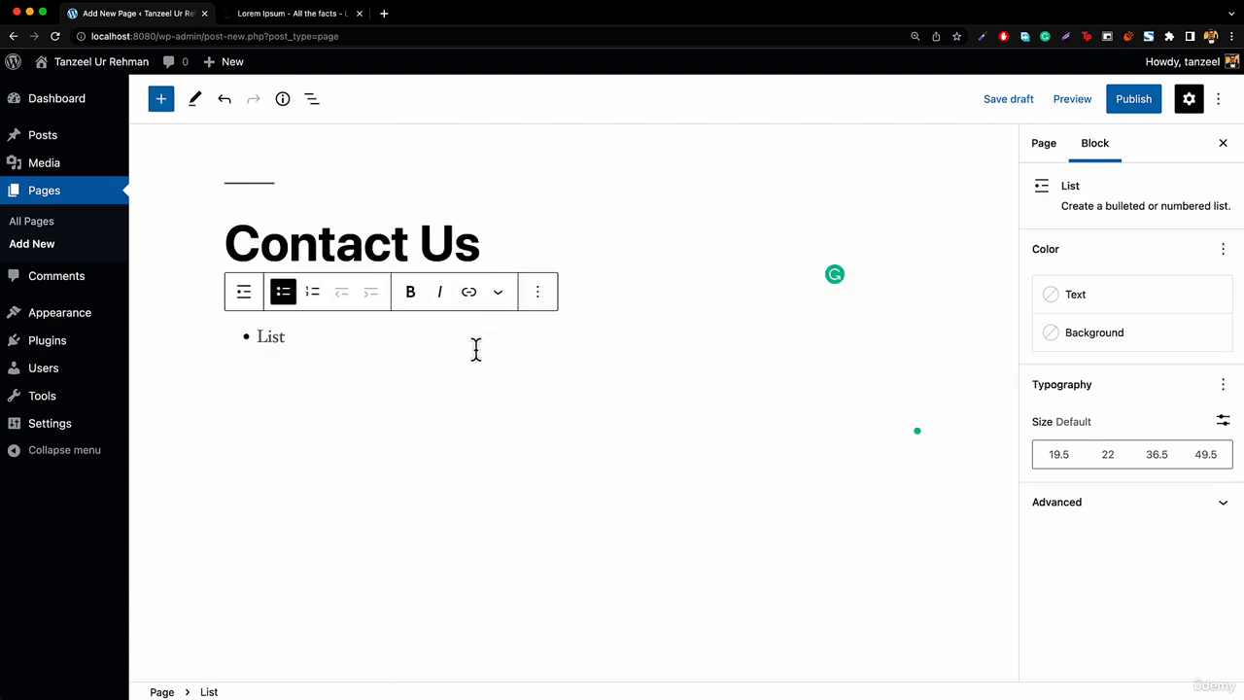
- Fill the list with three bullets labelled Phone, Email and Address, entering the contact's phone number, e-mail and address
{"action": "type", "text": "Phone: +1 234"}
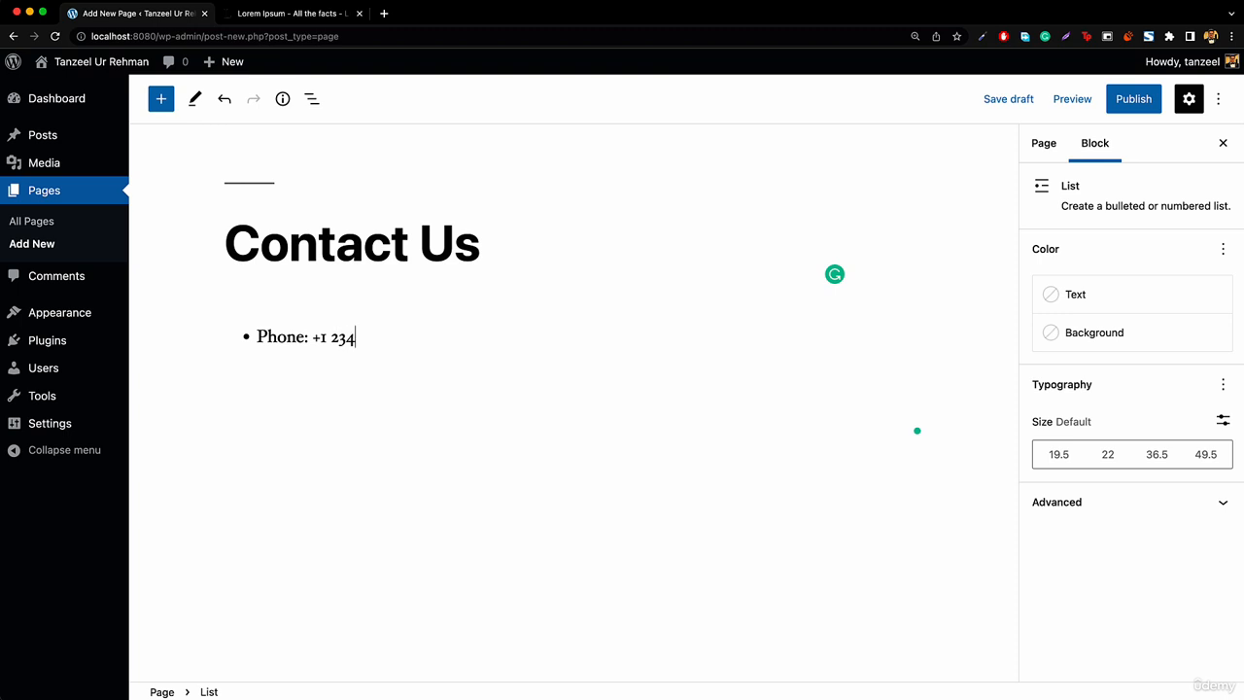
{"action": "type", "text": "56"}
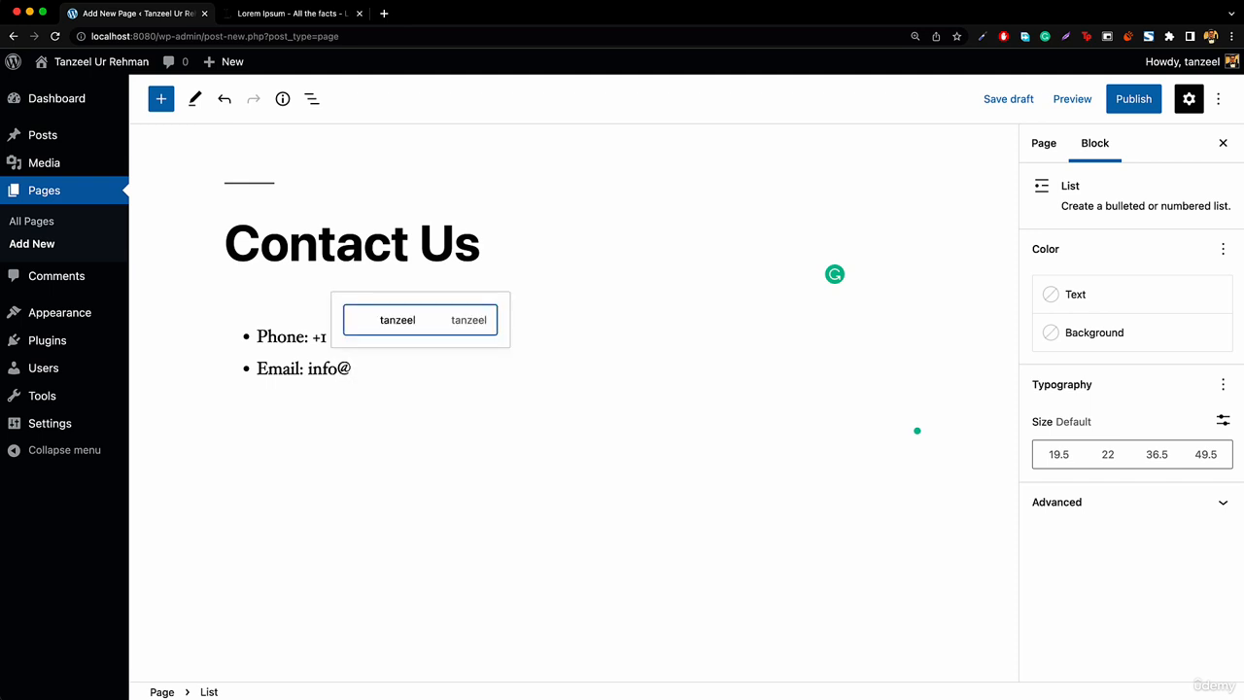
{"action": "type", "text": "example"}
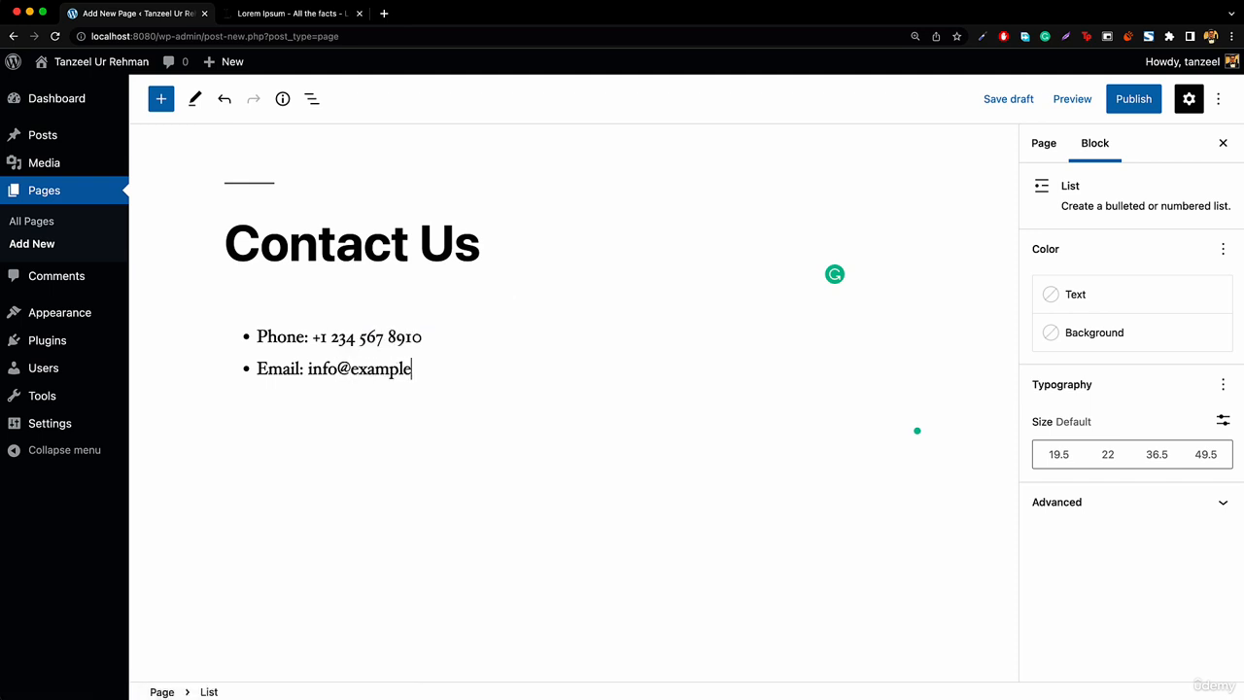
{"action": "type", "text": ".com"}
{"action": "key", "text": "Return"}
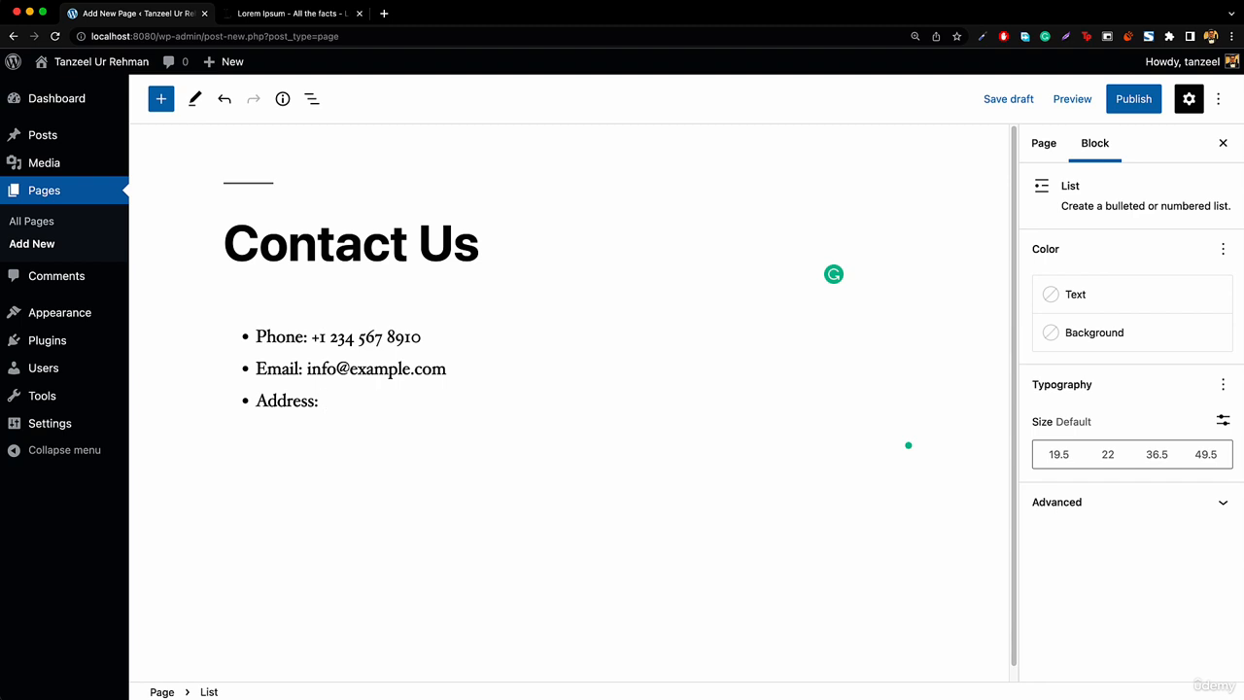
{"action": "type", "text": "Address: Liverpool, UK"}
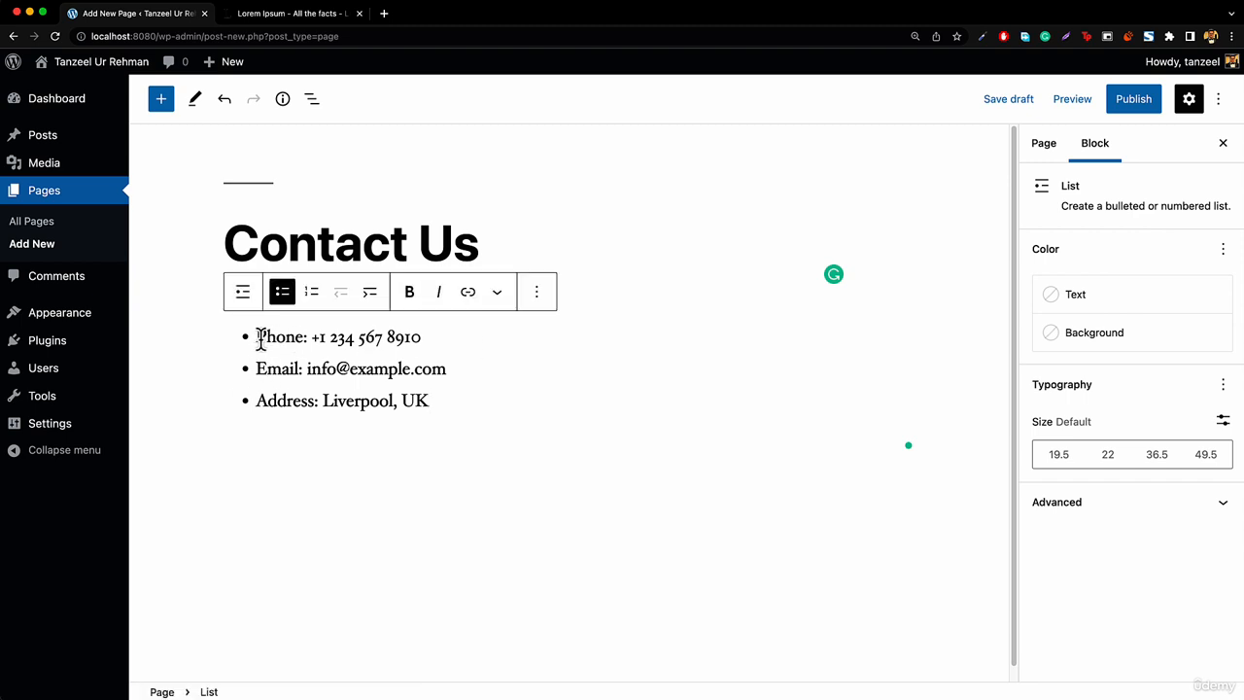
- Make the labels Phone, Email and Address in the contact list bold
{"action": "left_click_drag", "start_coordinate": [257, 337], "coordinate": [304, 338]}
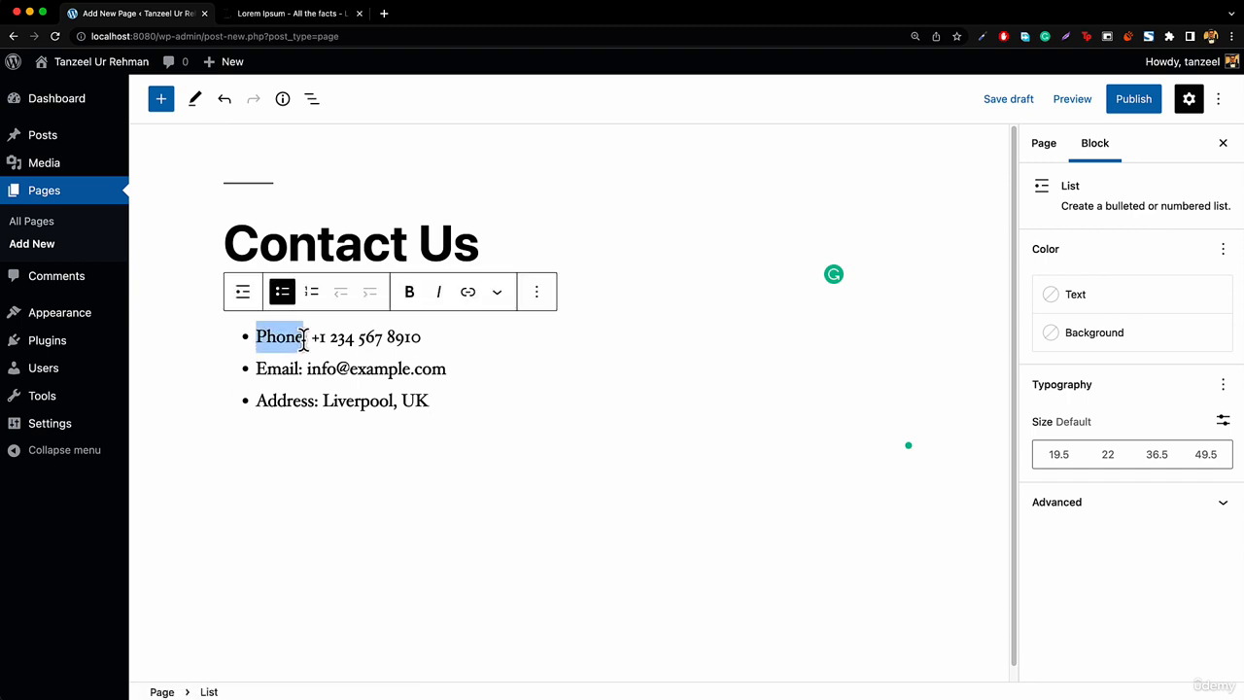
{"action": "left_click", "coordinate": [409, 292]}
{"action": "left_click_drag", "start_coordinate": [257, 371], "coordinate": [315, 401]}
{"action": "left_click", "coordinate": [409, 295]}
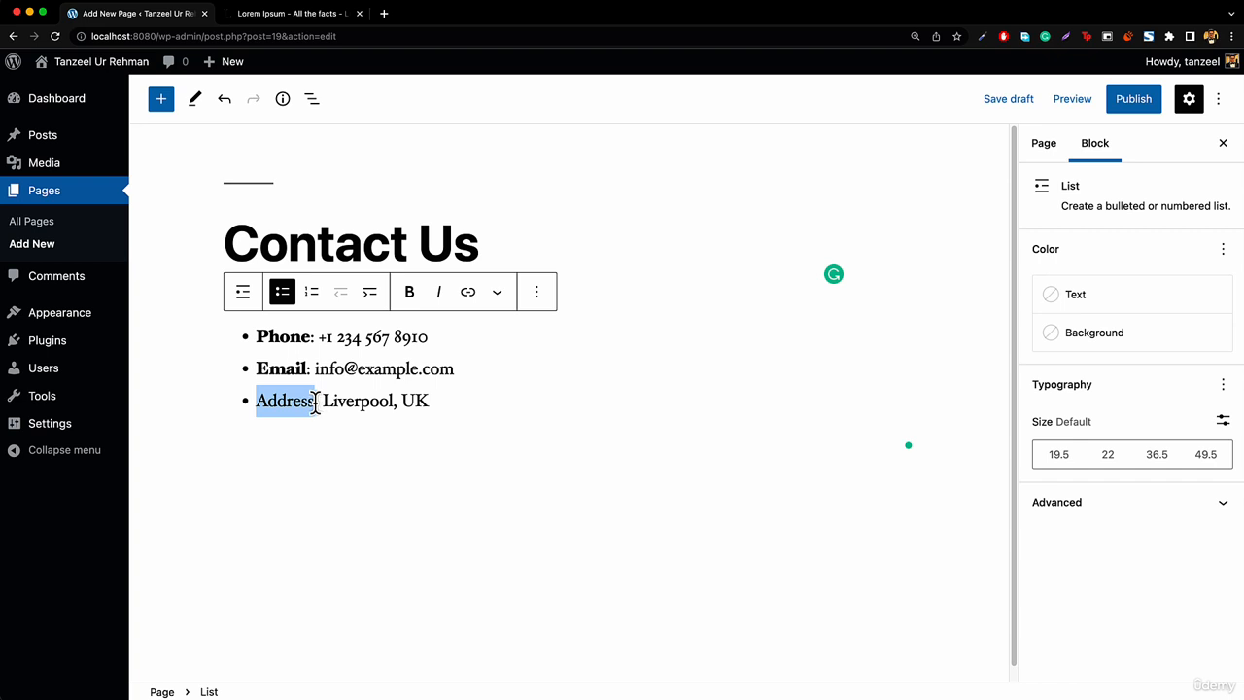
{"action": "left_click", "coordinate": [412, 297]}
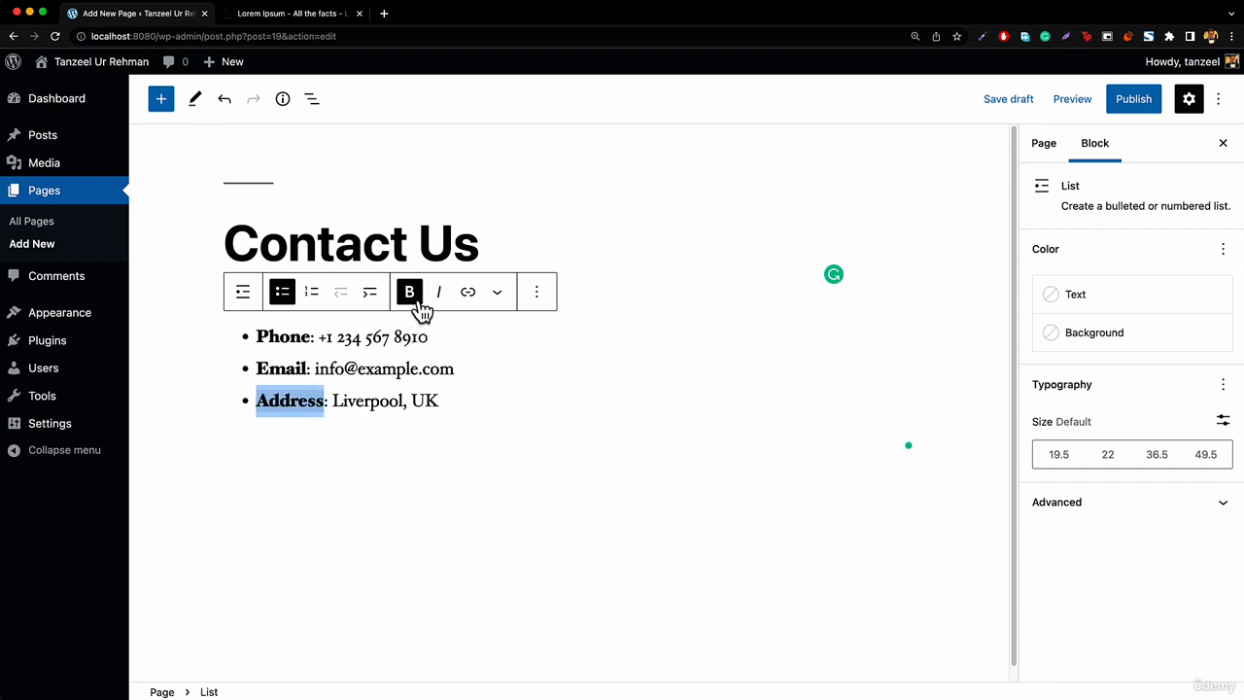
{"action": "left_click", "coordinate": [547, 408]}
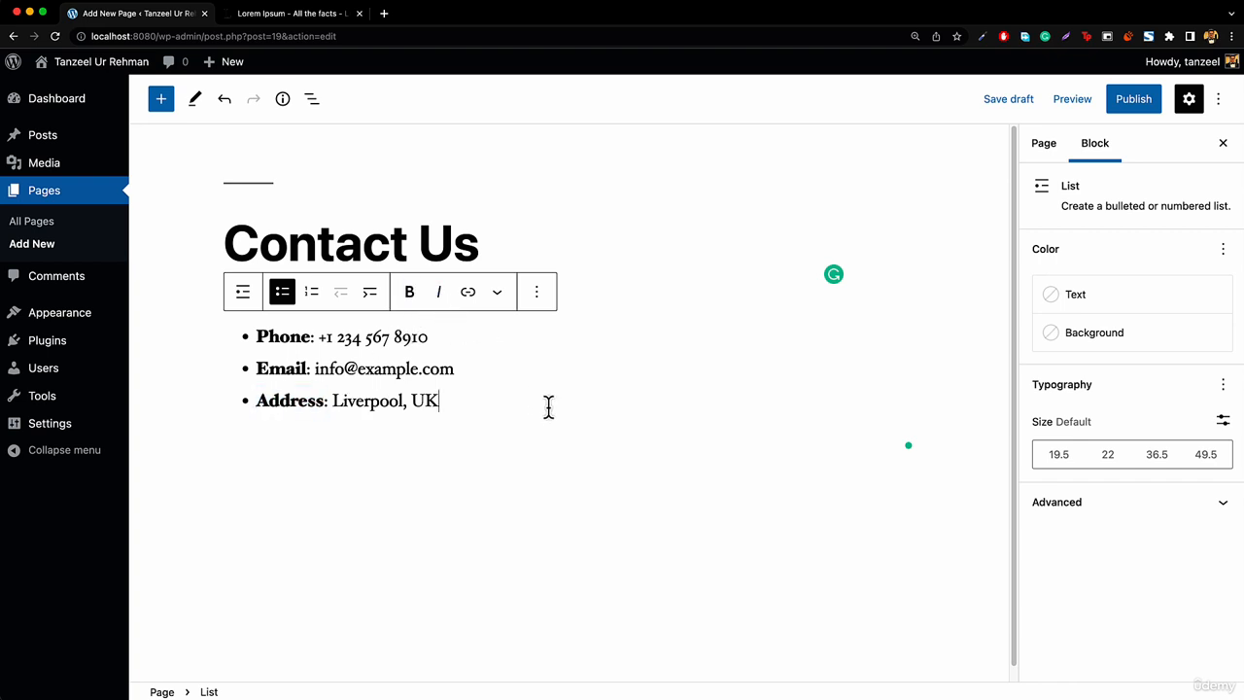
- Publish the Contact Us page and view it on the site
{"action": "left_click", "coordinate": [1144, 116]}
{"action": "left_click", "coordinate": [1080, 107]}
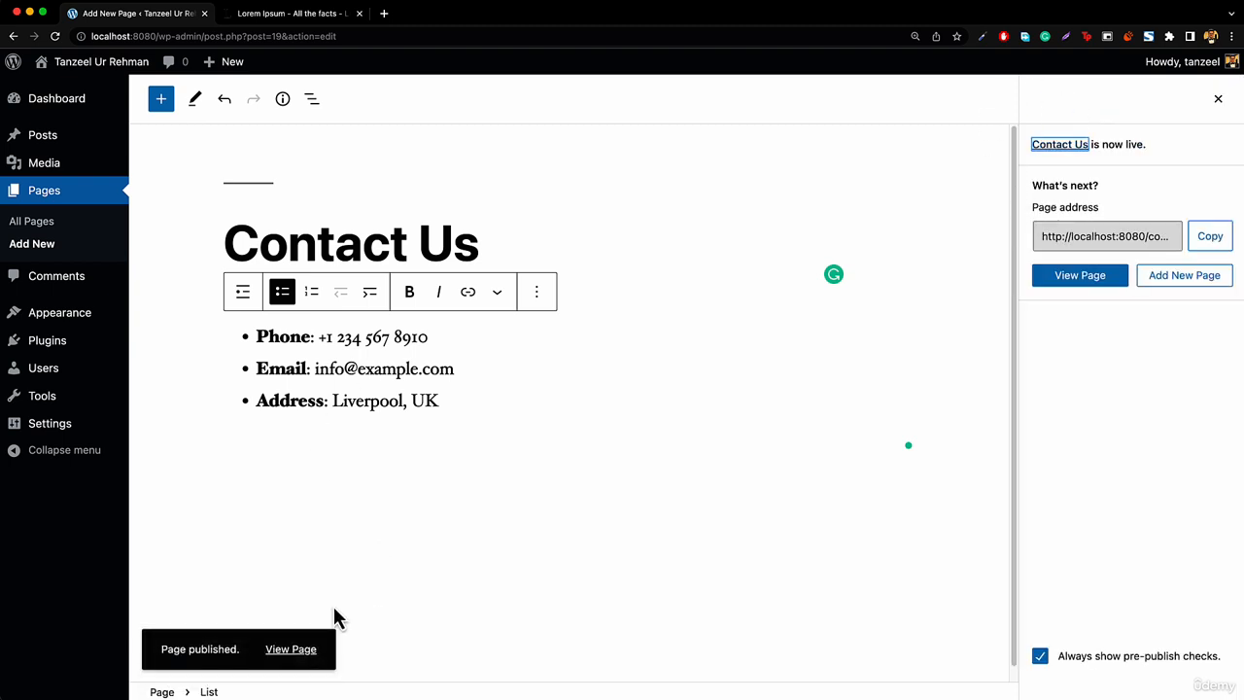
{"action": "left_click", "coordinate": [293, 649]}
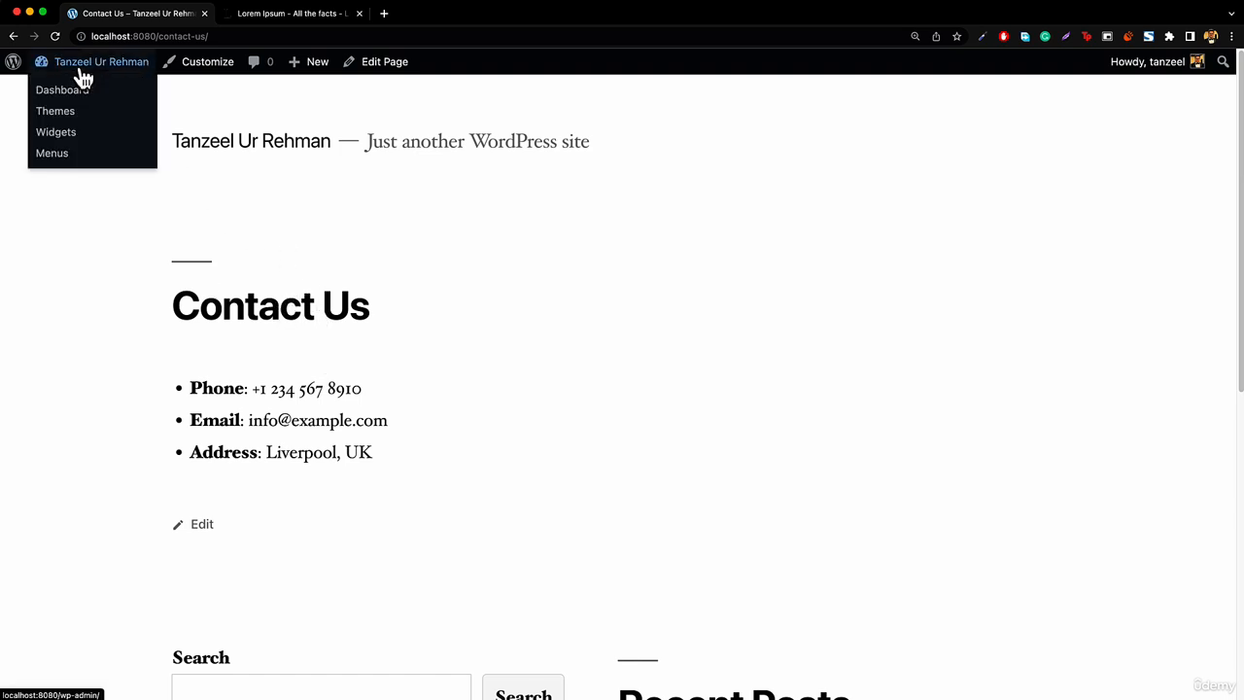
- Return to the site's front page by way of the dashboard and close the Lorem Ipsum browser tab
{"action": "left_click", "coordinate": [67, 92]}
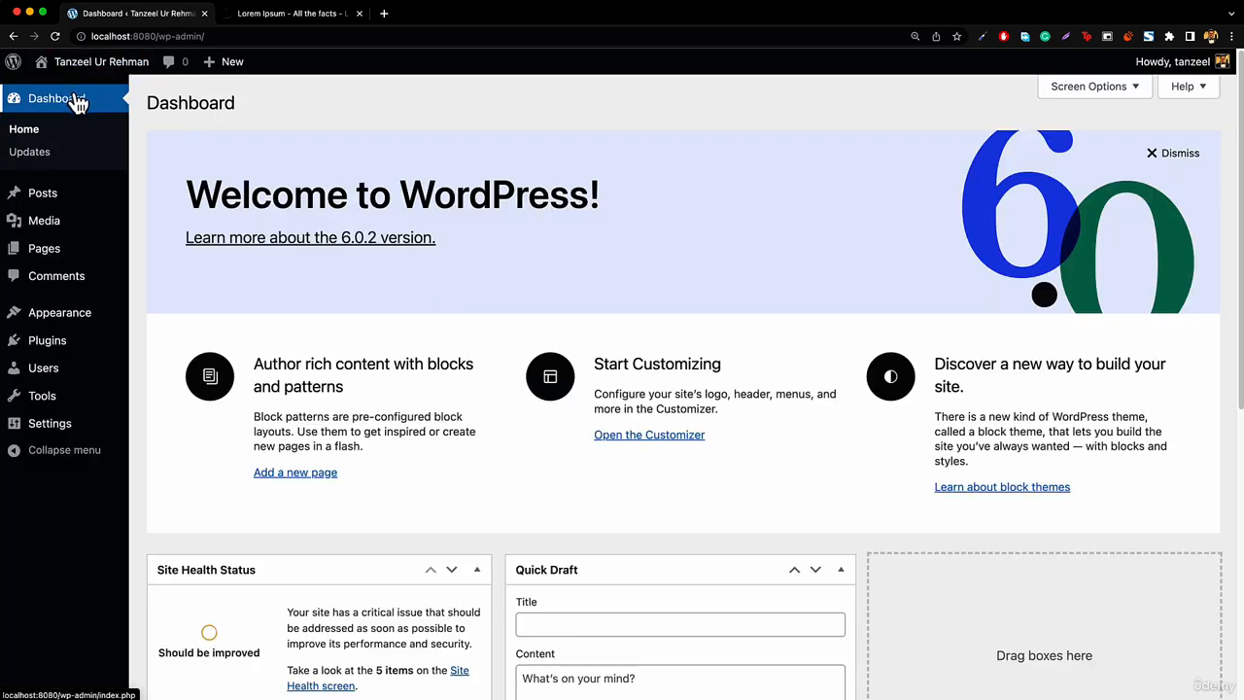
{"action": "mouse_move", "coordinate": [88, 76]}
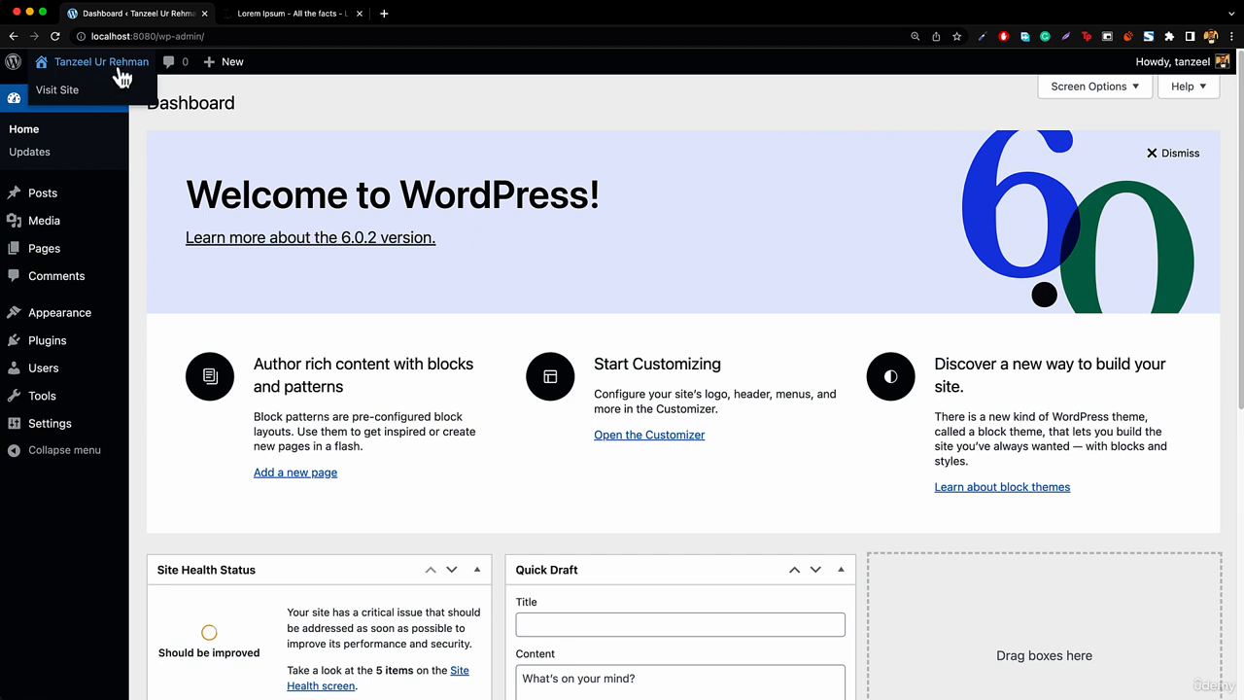
{"action": "left_click", "coordinate": [66, 93]}
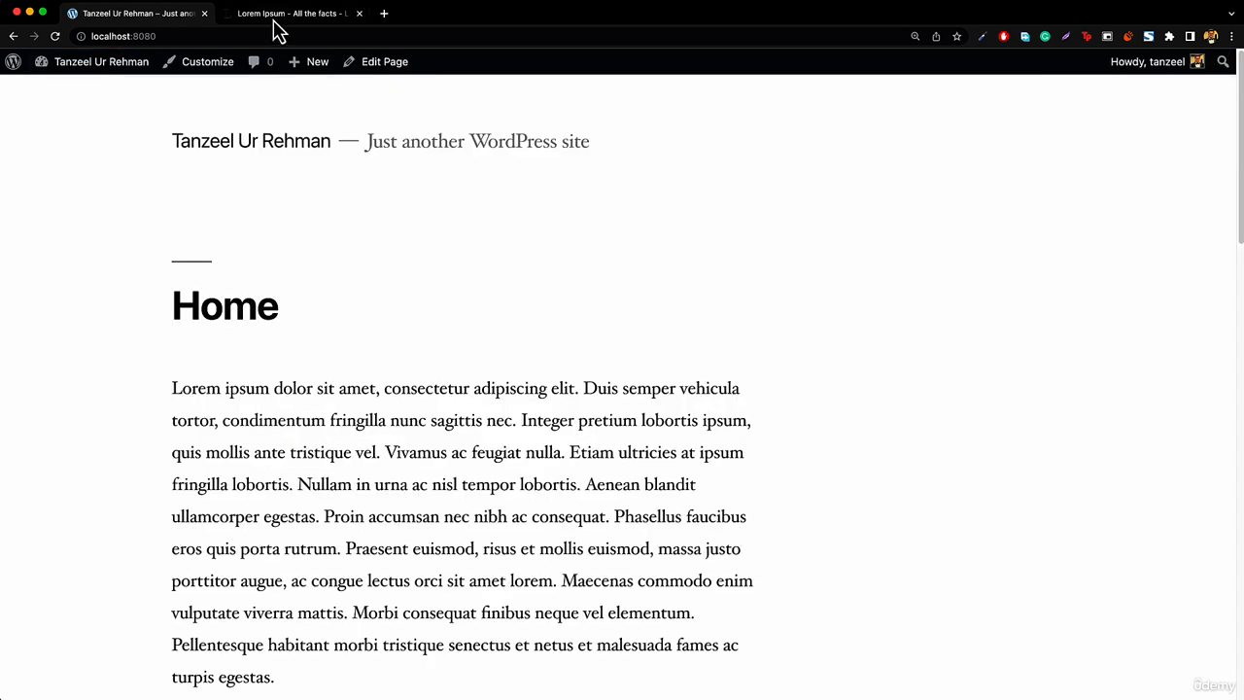
{"action": "middle_click", "coordinate": [269, 23]}
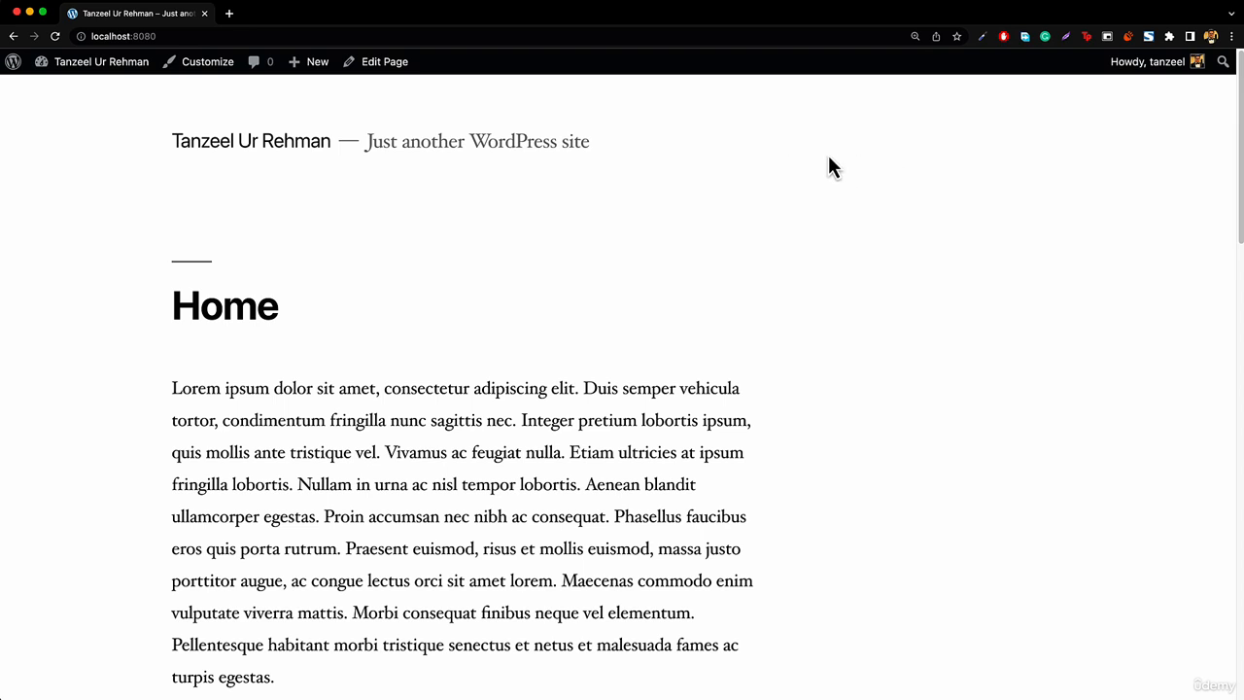
- Open the dashboard's Menus screen under Appearance and enter Menu 1 as the new menu's name
{"action": "mouse_move", "coordinate": [119, 74]}
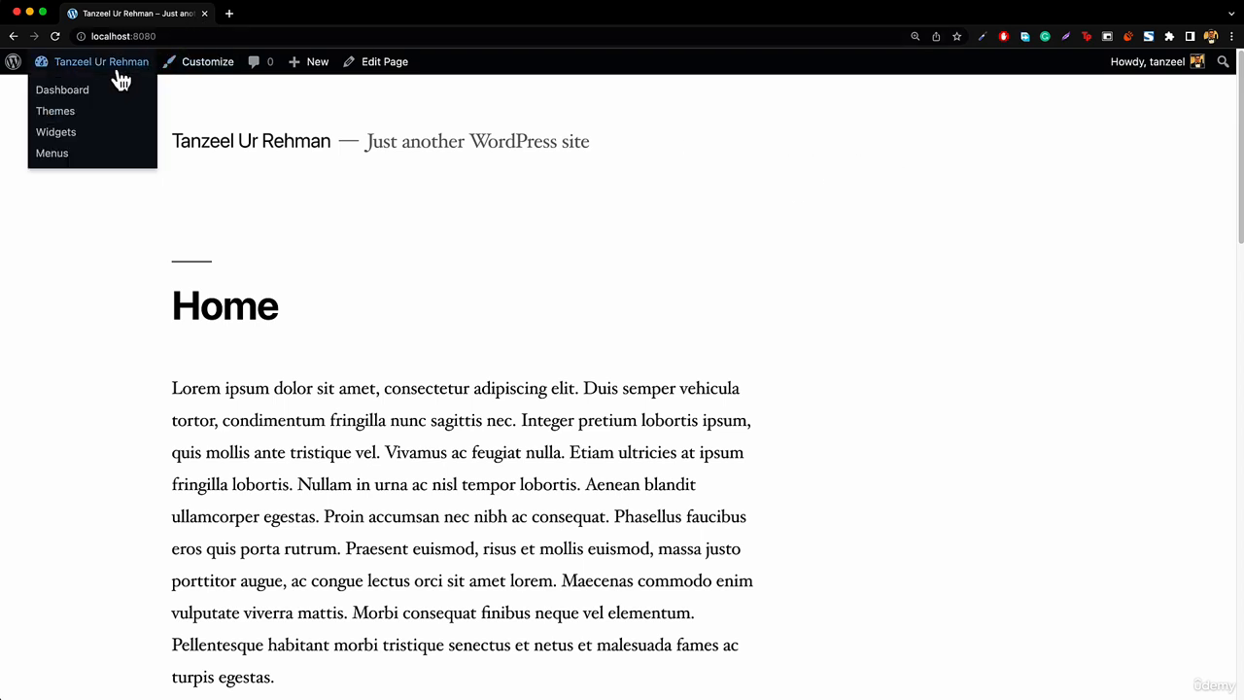
{"action": "left_click", "coordinate": [50, 90]}
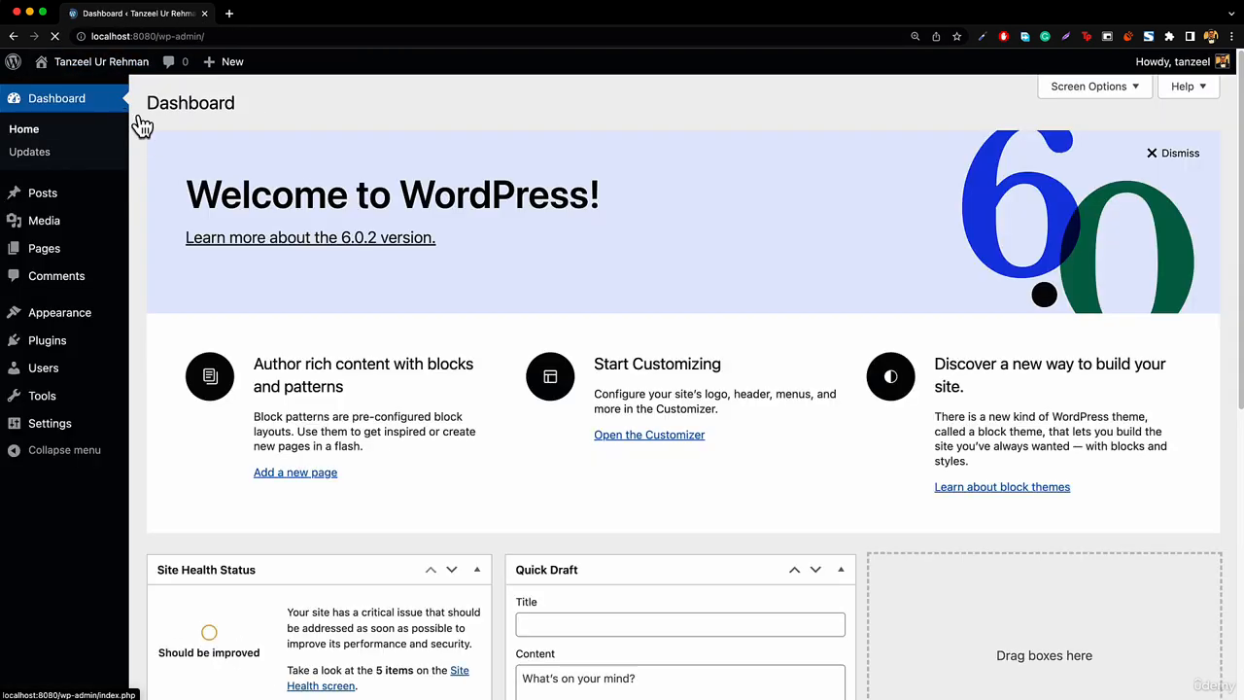
{"action": "mouse_move", "coordinate": [70, 324]}
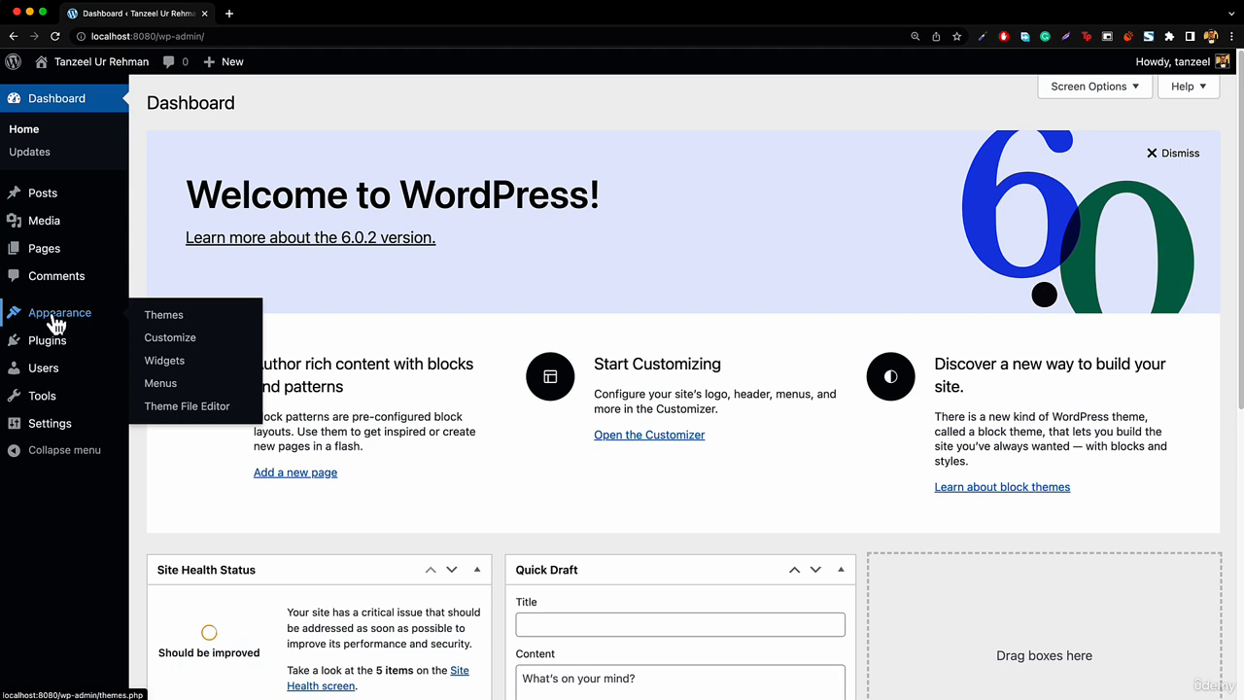
{"action": "left_click", "coordinate": [160, 387]}
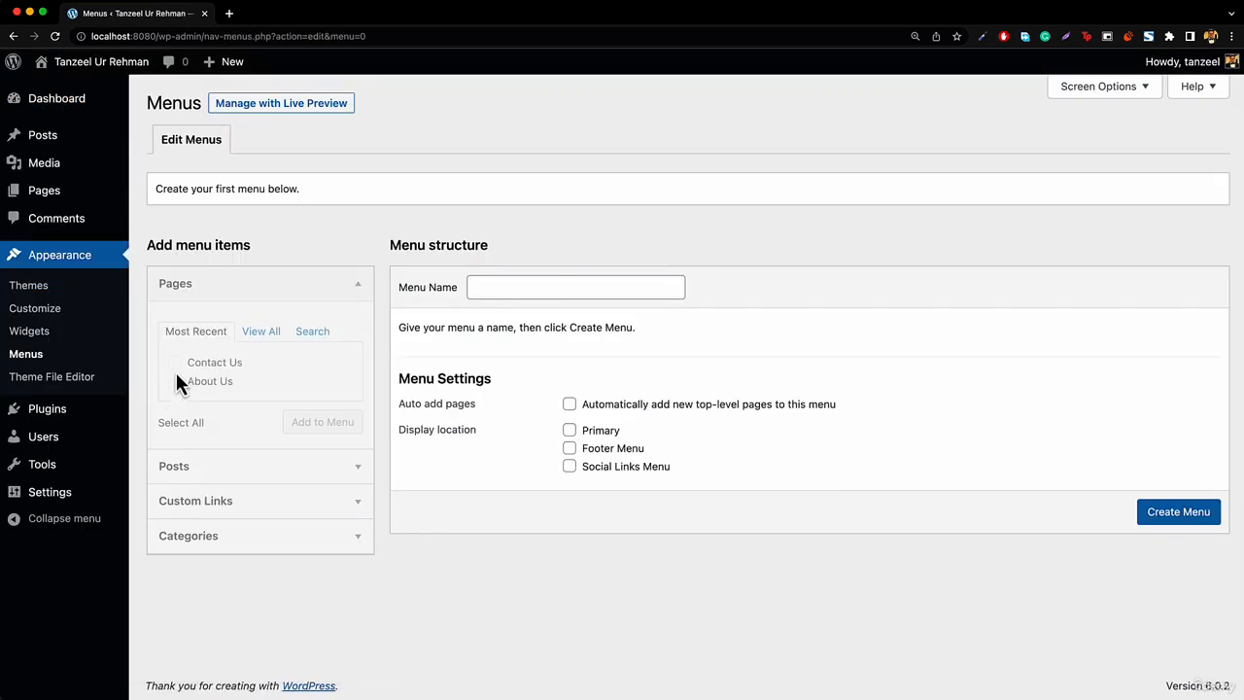
{"action": "left_click", "coordinate": [559, 289]}
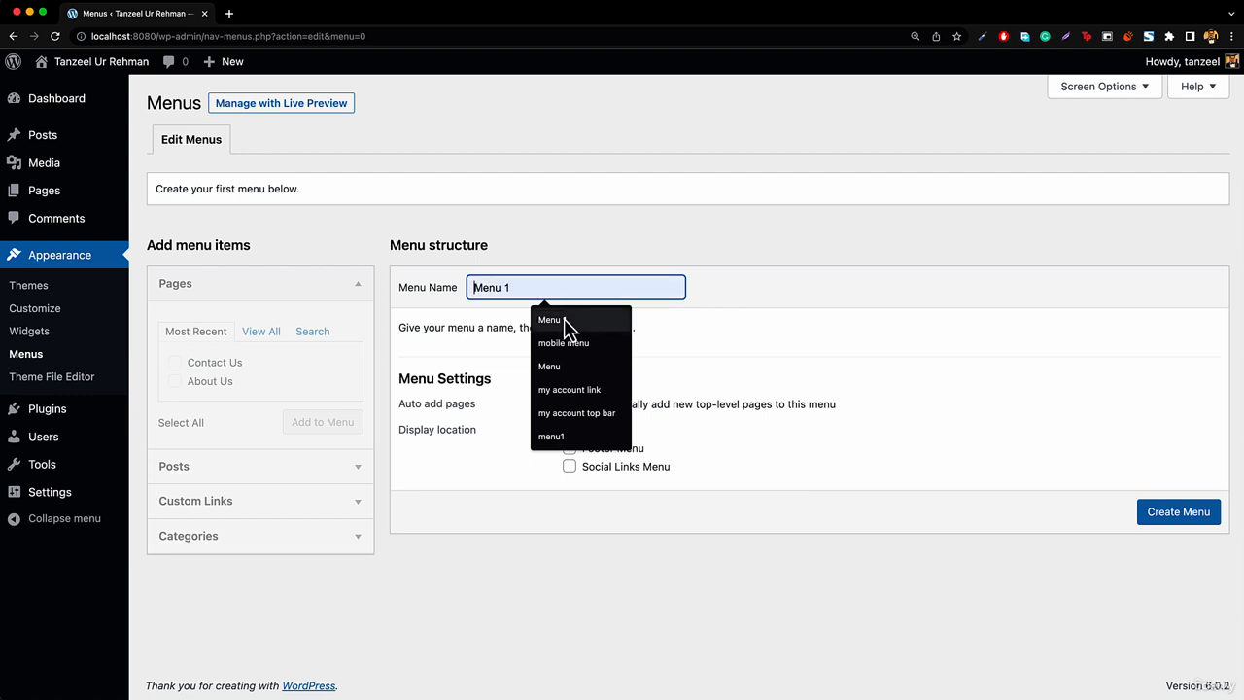
{"action": "left_click", "coordinate": [564, 319]}
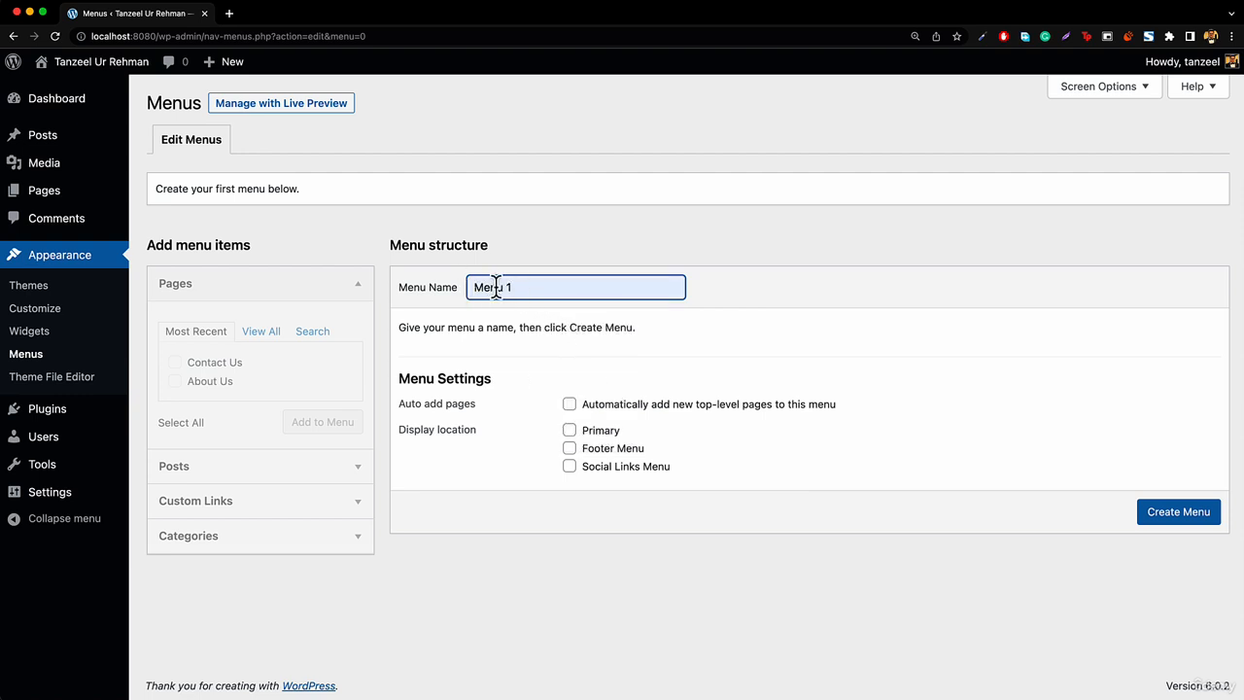
{"action": "triple_click", "coordinate": [613, 287]}
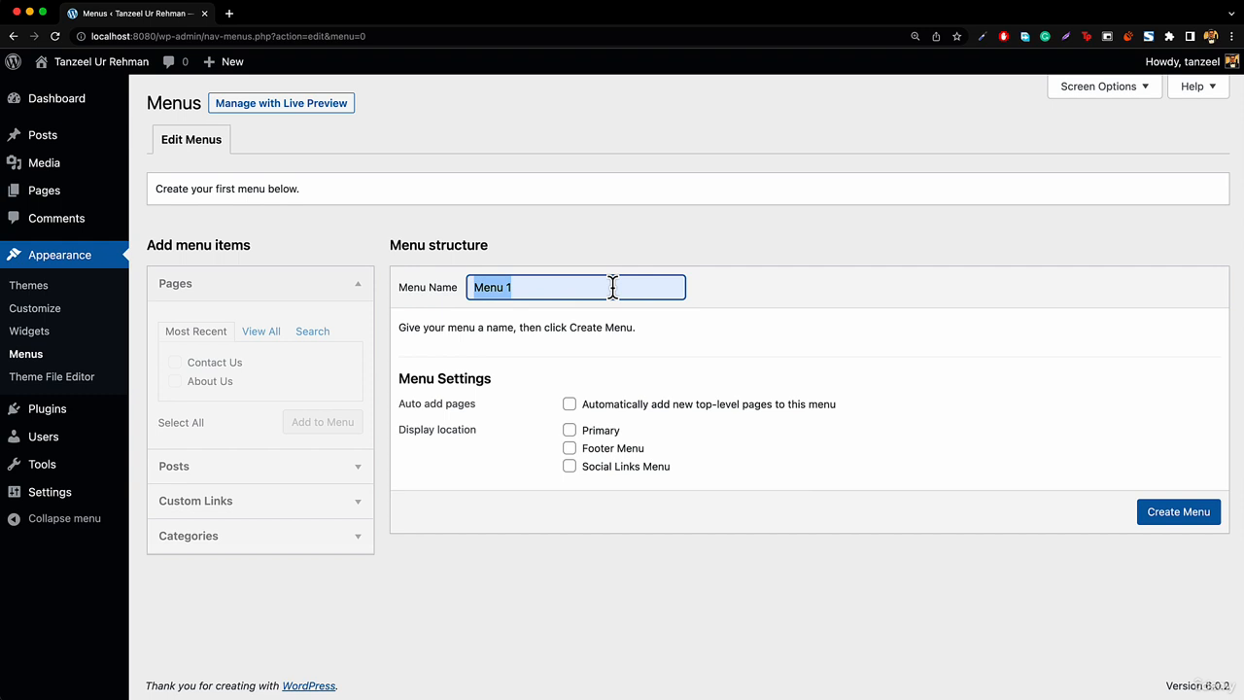
{"action": "type", "text": "primary"}
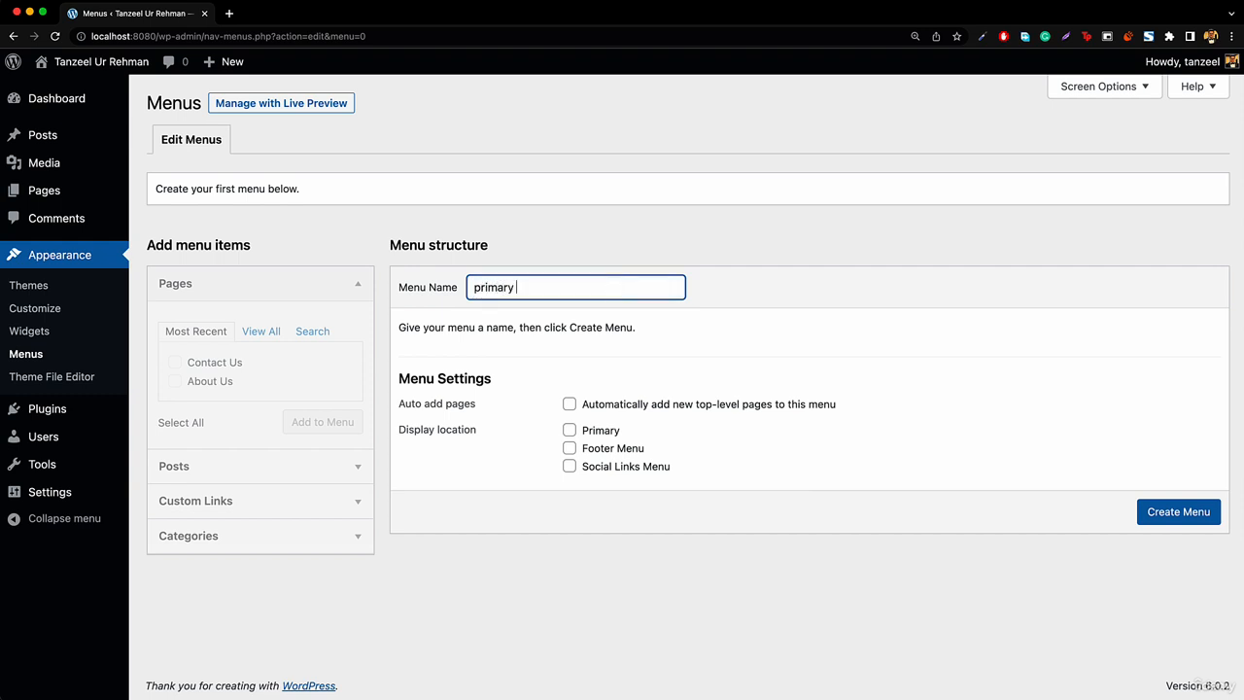
{"action": "type", "text": "menu"}
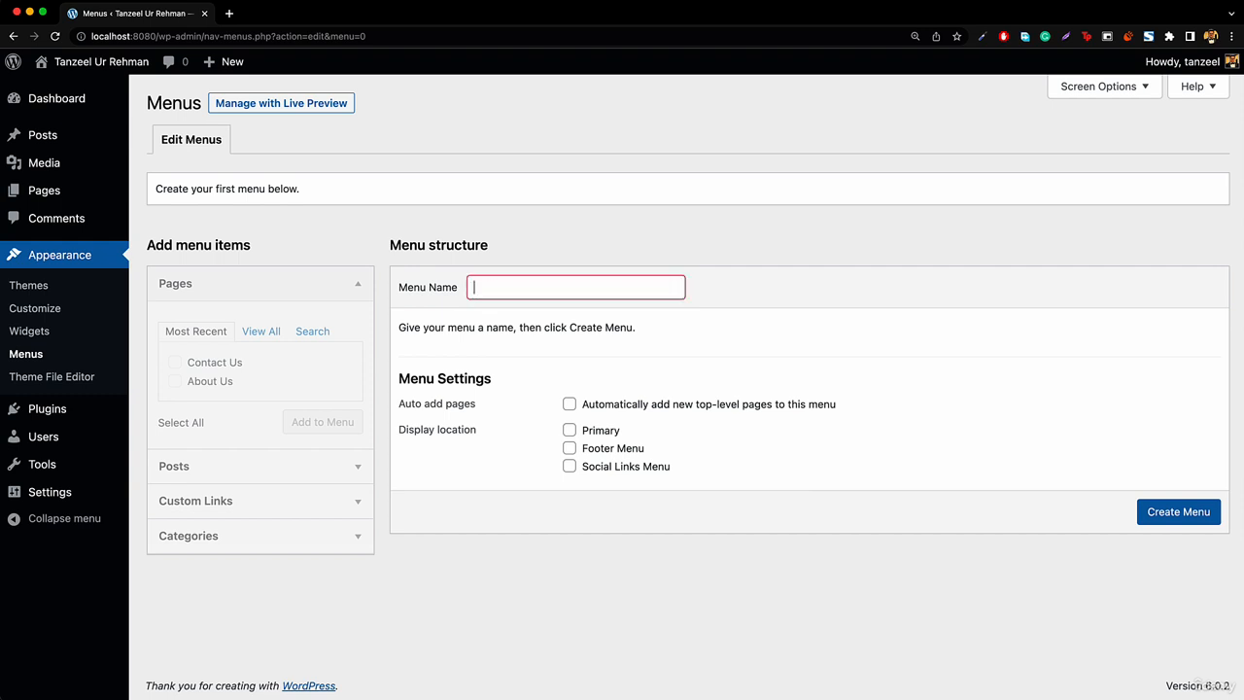
- Set the menu's name to Menu 1 and create the menu
{"action": "key", "text": "Down"}
{"action": "key", "text": "Return"}
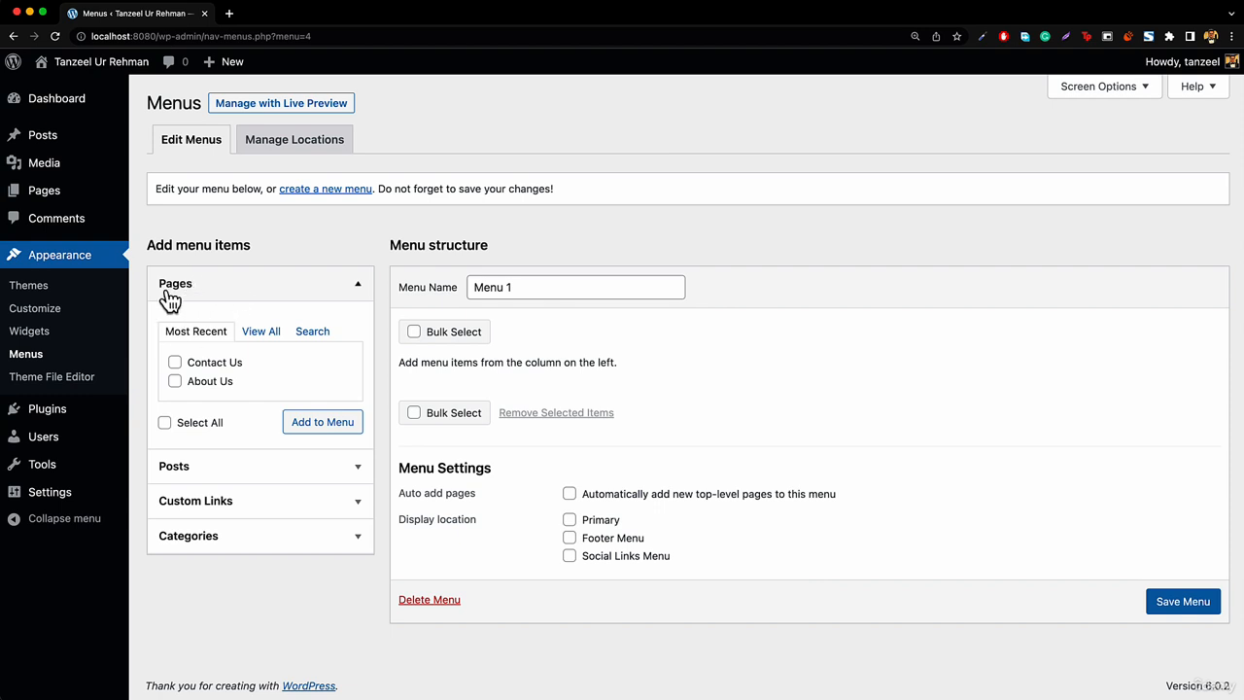
- Add the Home, About Us and Contact Us pages to Menu 1 and save the menu
{"action": "left_click", "coordinate": [270, 332]}
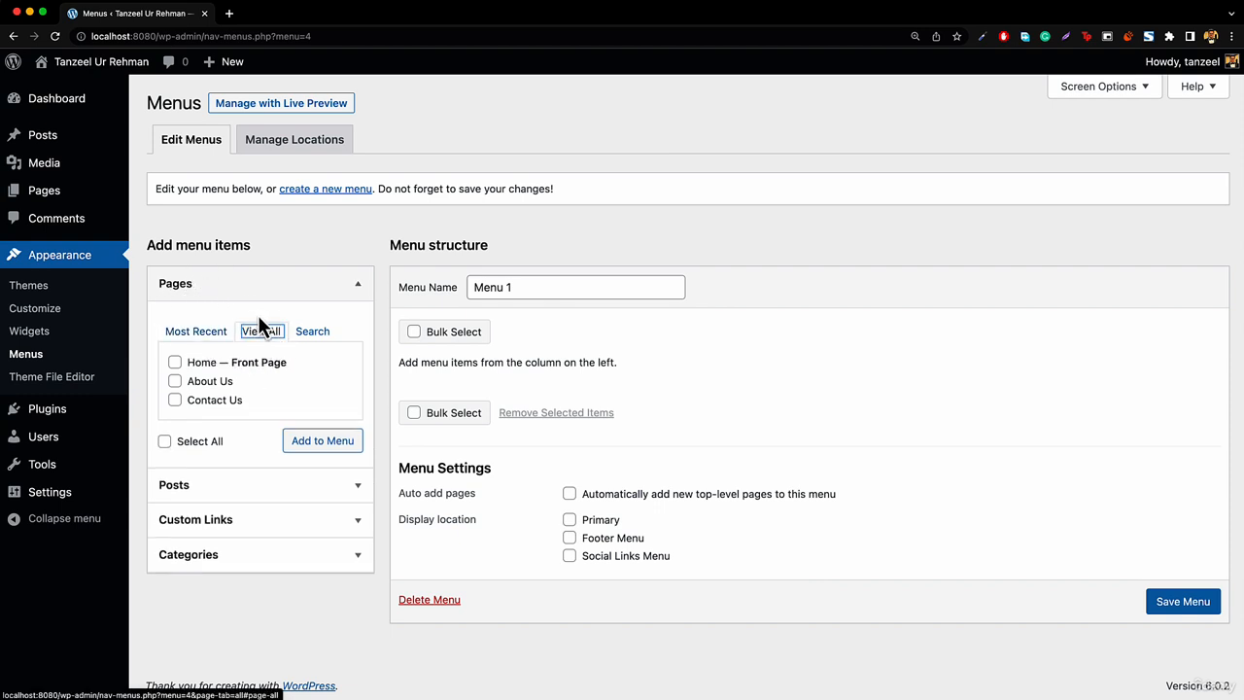
{"action": "left_click", "coordinate": [175, 363]}
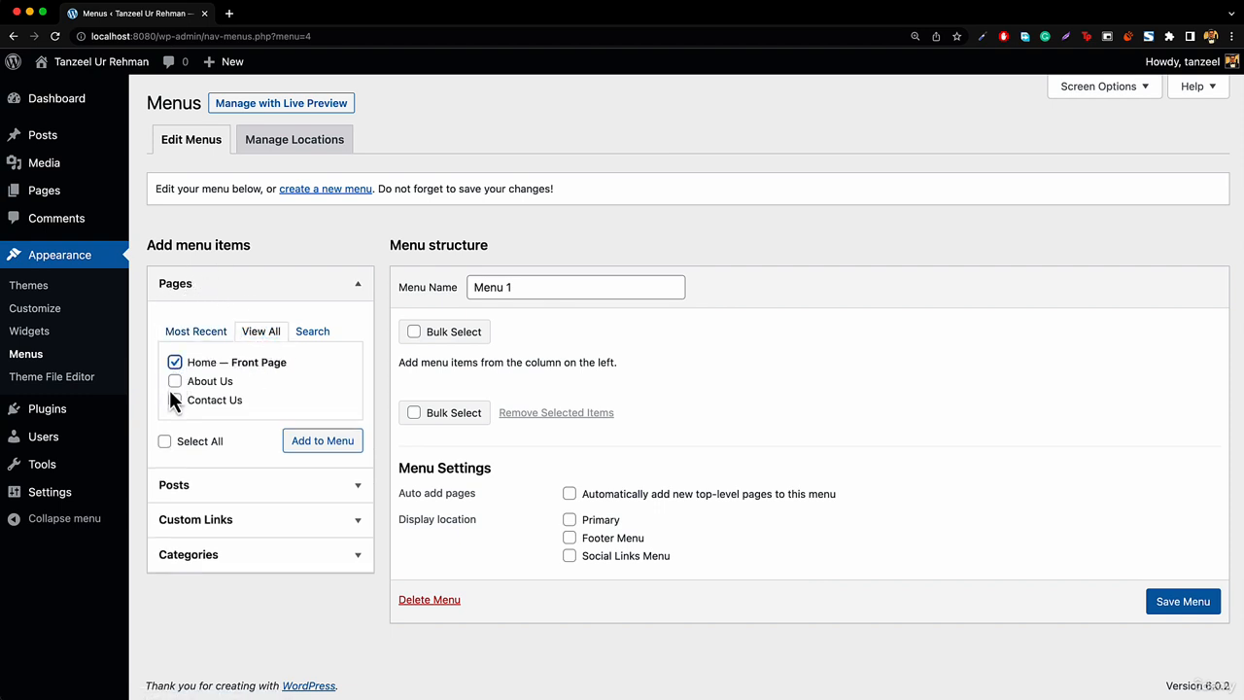
{"action": "left_click", "coordinate": [174, 381]}
{"action": "left_click", "coordinate": [174, 400]}
{"action": "left_click", "coordinate": [305, 448]}
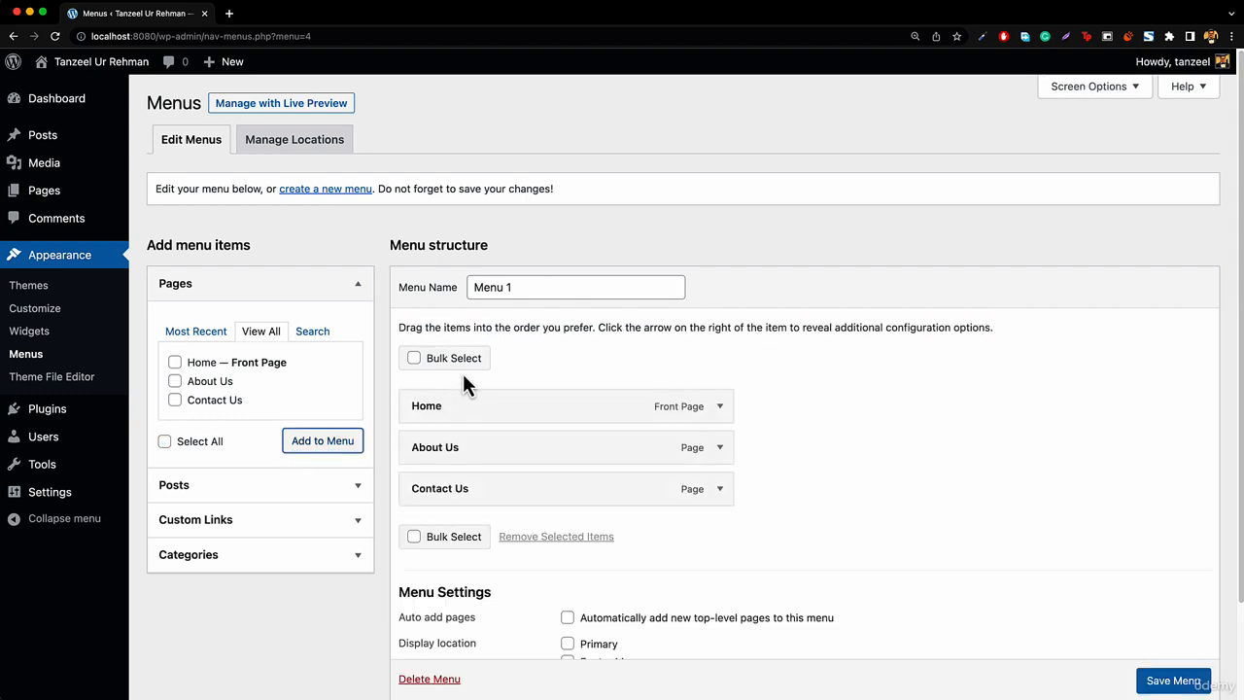
{"action": "mouse_move", "coordinate": [472, 492]}
{"action": "left_mouse_down"}
{"action": "mouse_move", "coordinate": [579, 478]}
{"action": "mouse_move", "coordinate": [461, 458]}
{"action": "mouse_move", "coordinate": [492, 513]}
{"action": "mouse_move", "coordinate": [449, 522]}
{"action": "mouse_move", "coordinate": [458, 508]}
{"action": "left_mouse_up"}
{"action": "left_click", "coordinate": [1161, 681]}
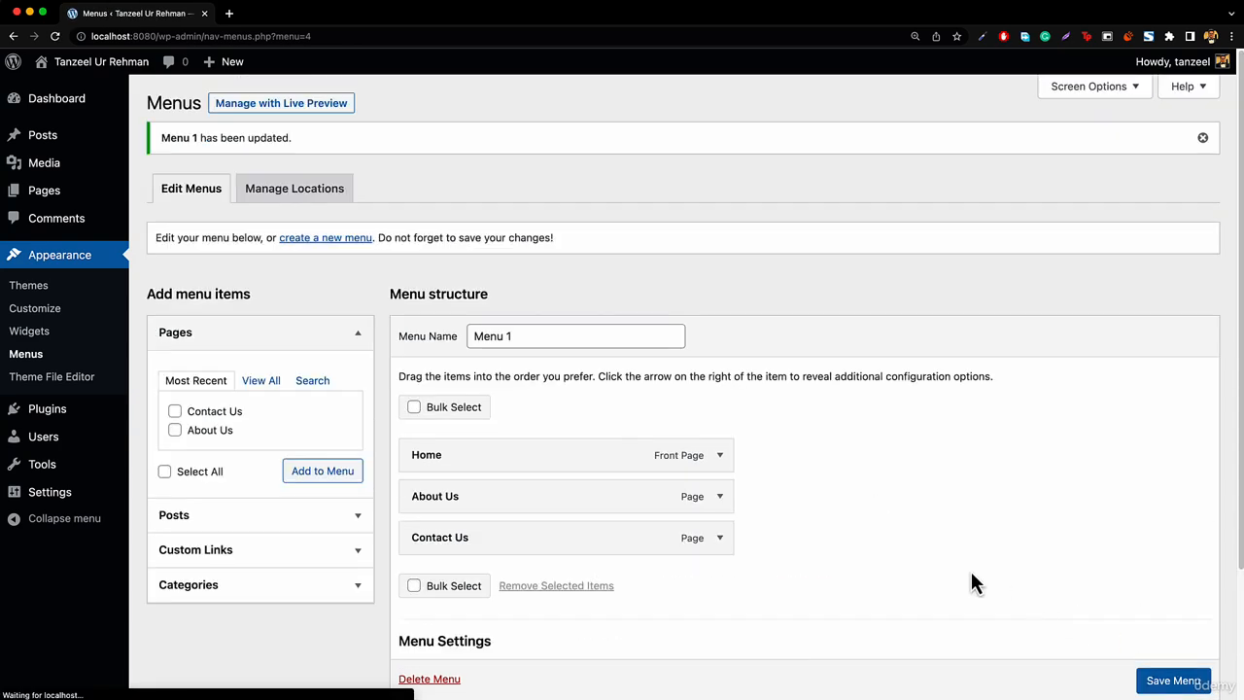
- Check the site's front page for the menu and return to the dashboard's Menus screen
{"action": "left_click", "coordinate": [83, 89]}
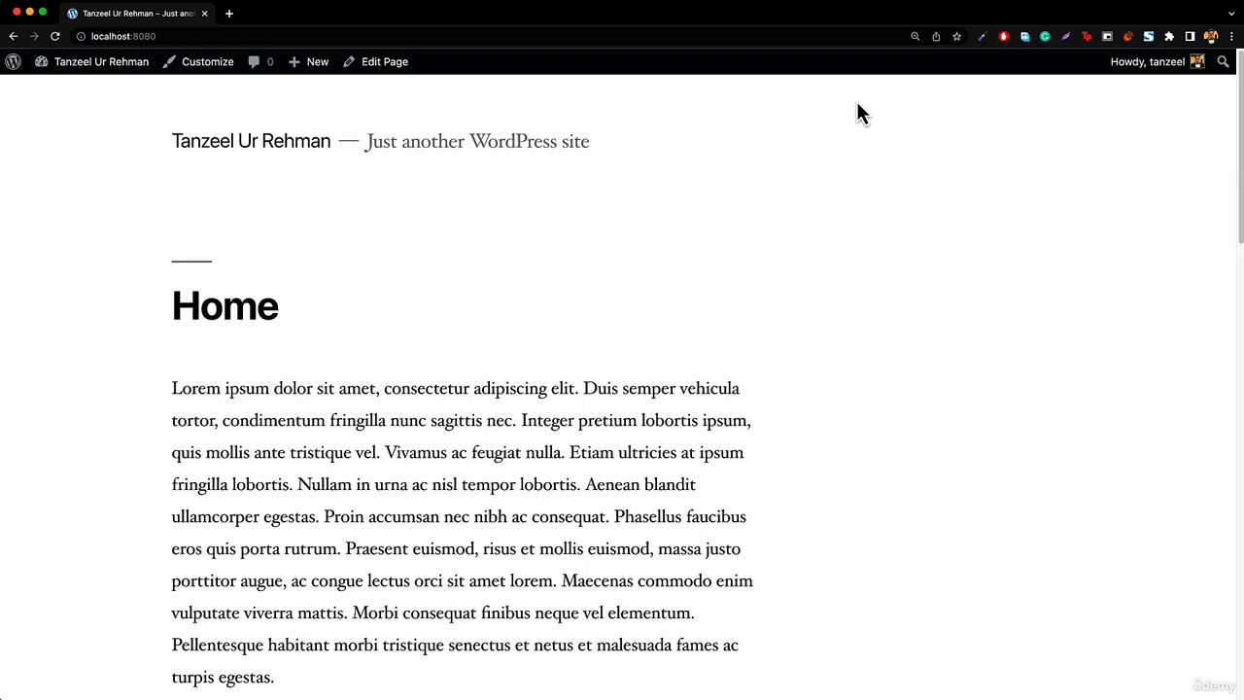
{"action": "mouse_move", "coordinate": [62, 64]}
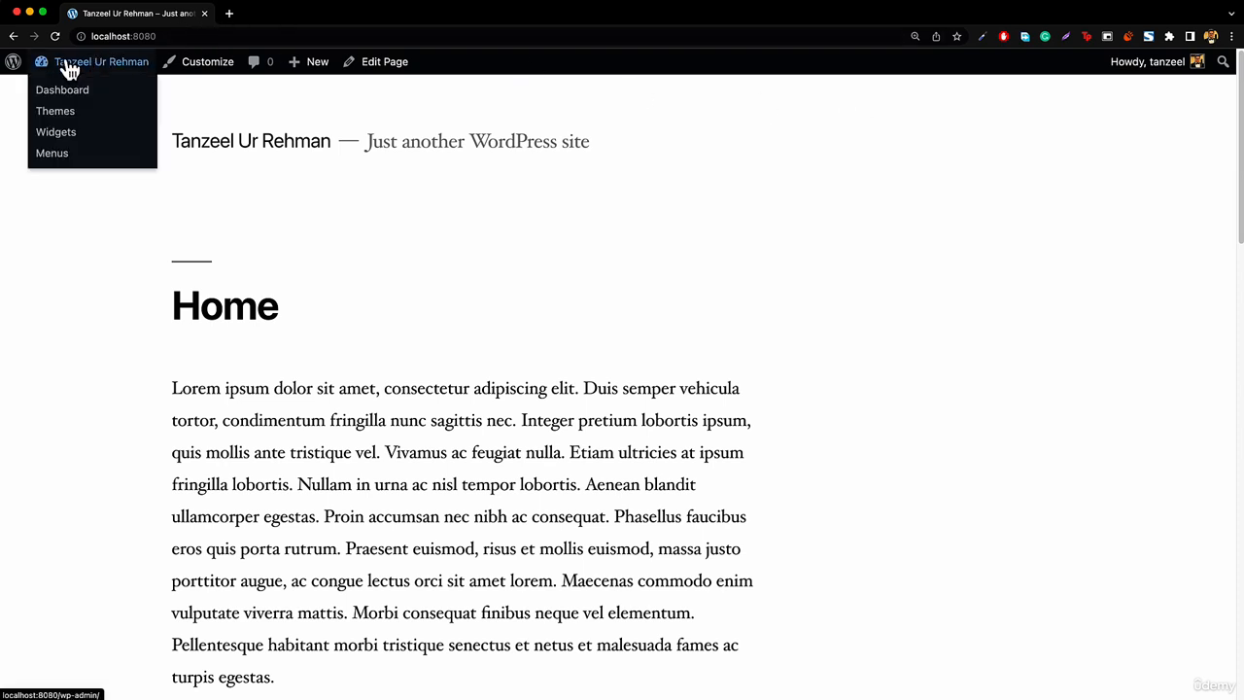
{"action": "left_click", "coordinate": [66, 91]}
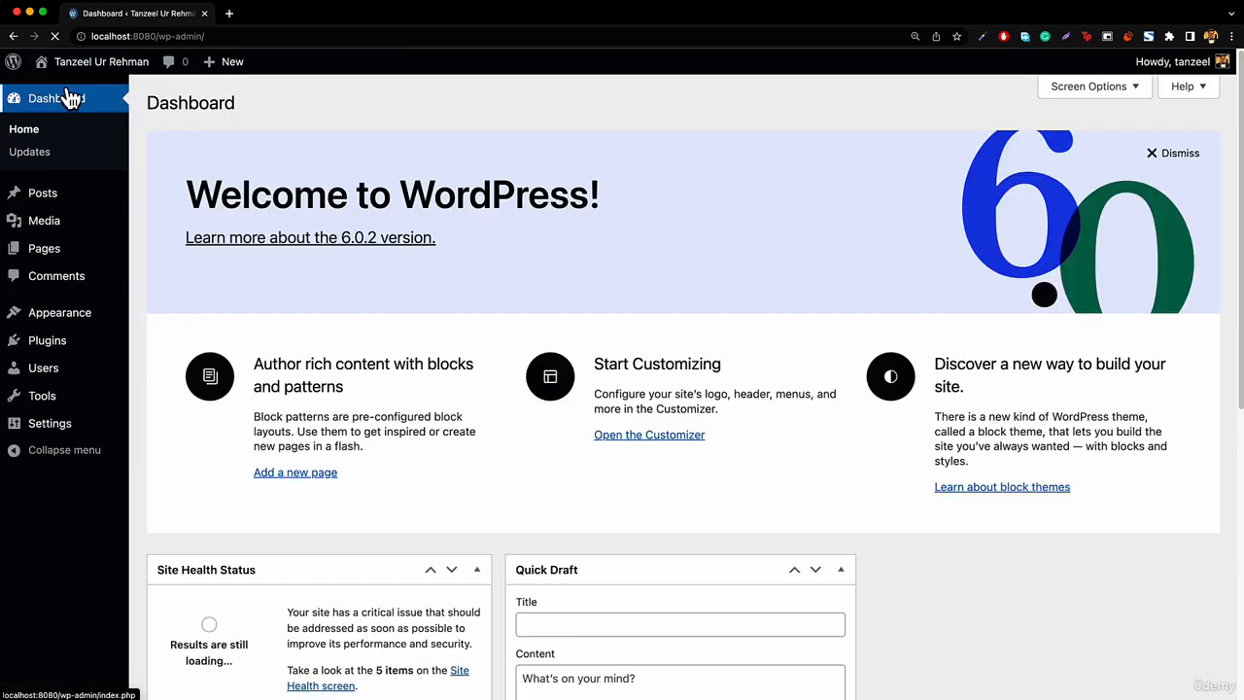
{"action": "mouse_move", "coordinate": [68, 323]}
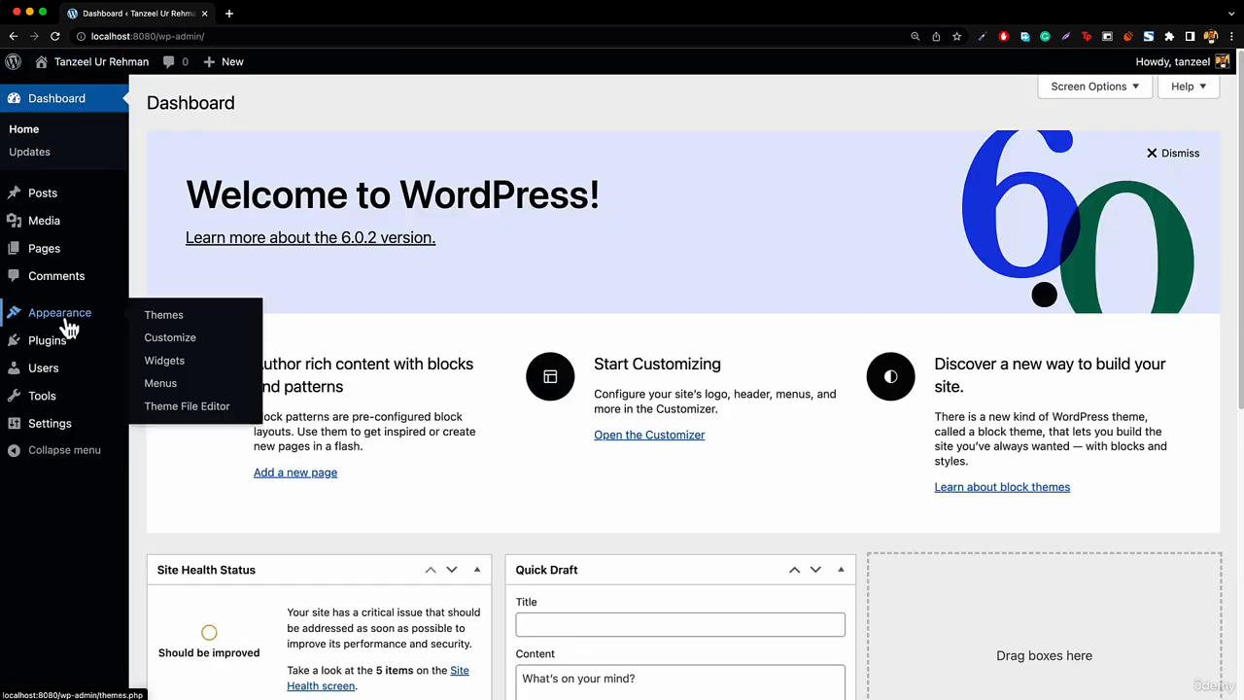
{"action": "left_click", "coordinate": [175, 391]}
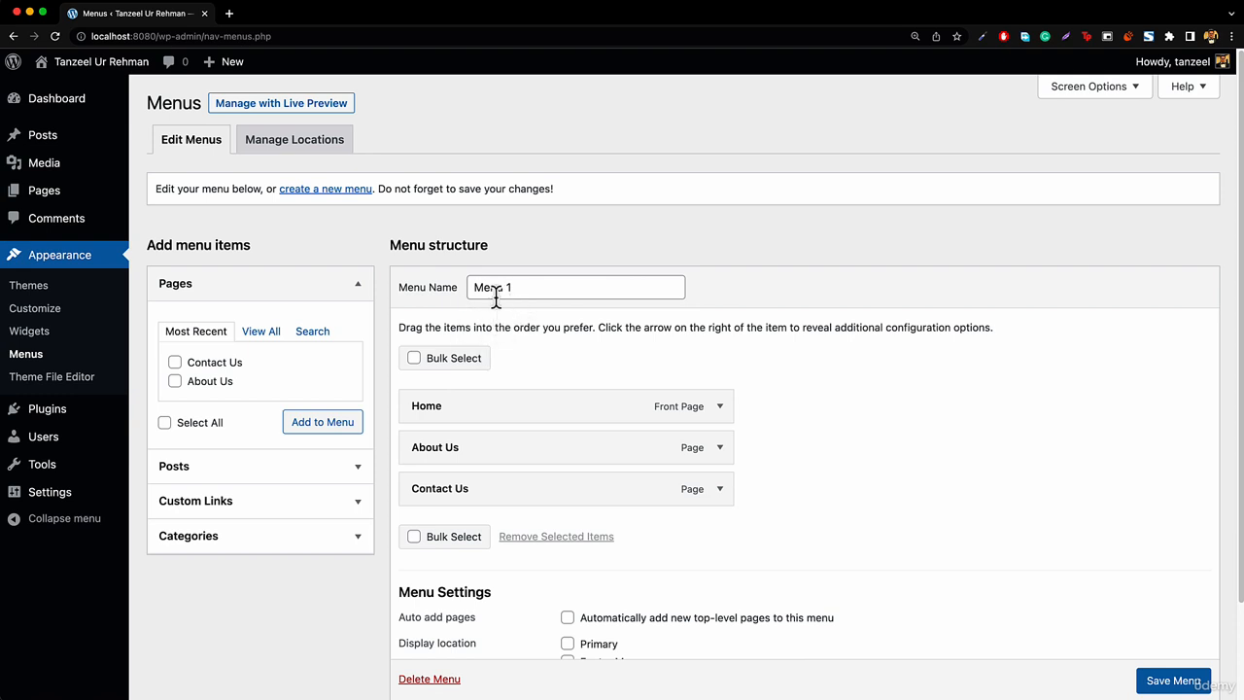
- Assign Menu 1 to the Primary display location and save the menu
{"action": "scroll", "coordinate": [567, 367], "scroll_direction": "down", "scroll_amount": 1}
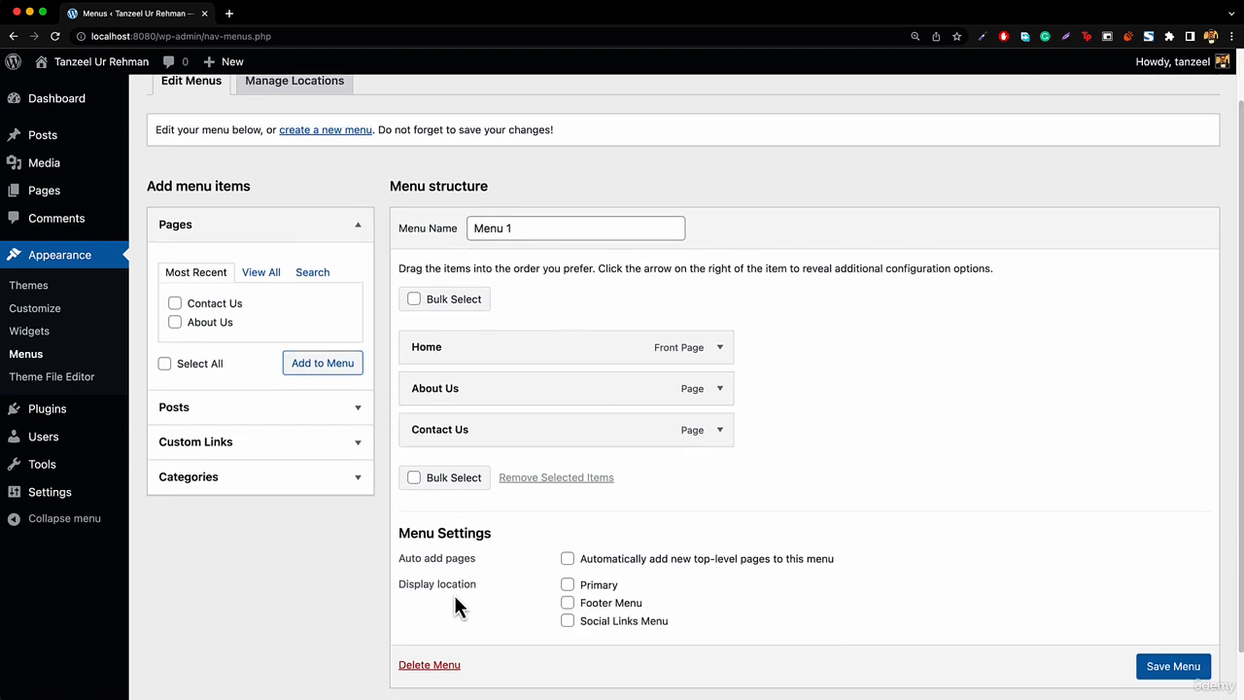
{"action": "left_click", "coordinate": [593, 589]}
{"action": "scroll", "coordinate": [1178, 680], "scroll_direction": "down", "scroll_amount": 1}
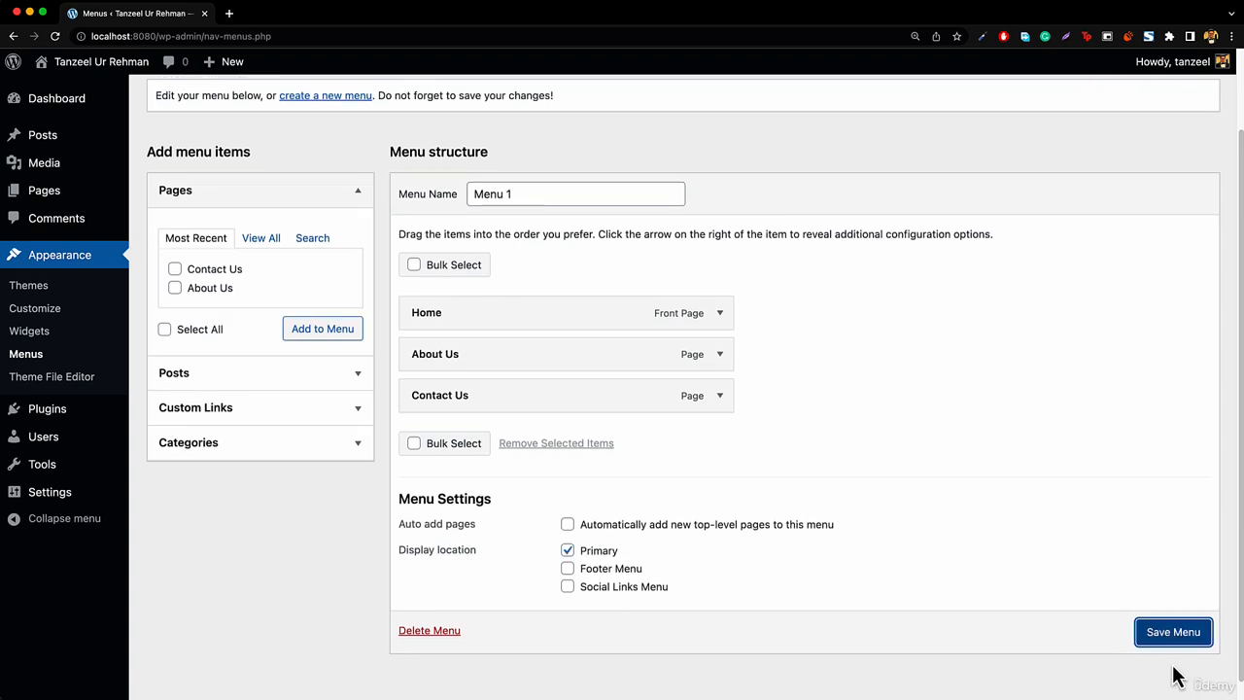
{"action": "left_click", "coordinate": [1170, 647]}
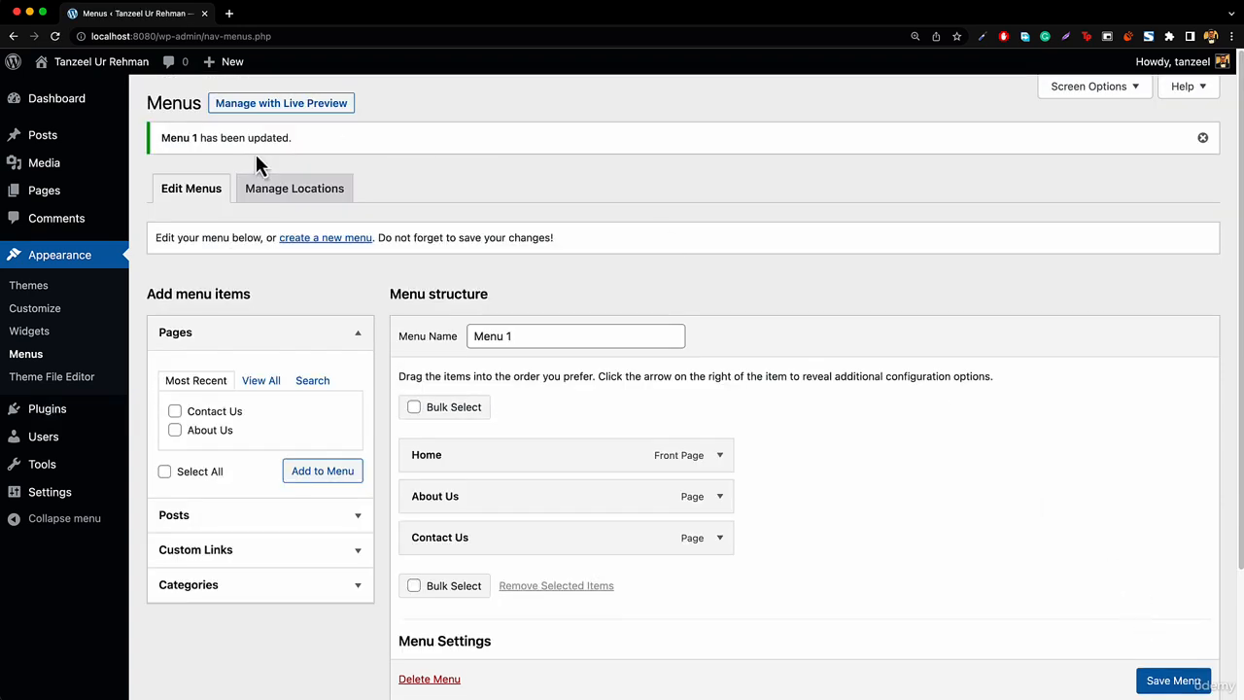
- Visit the site and check its navigation menu by viewing the About Us and Contact Us pages
{"action": "mouse_move", "coordinate": [100, 64]}
{"action": "left_click", "coordinate": [70, 100]}
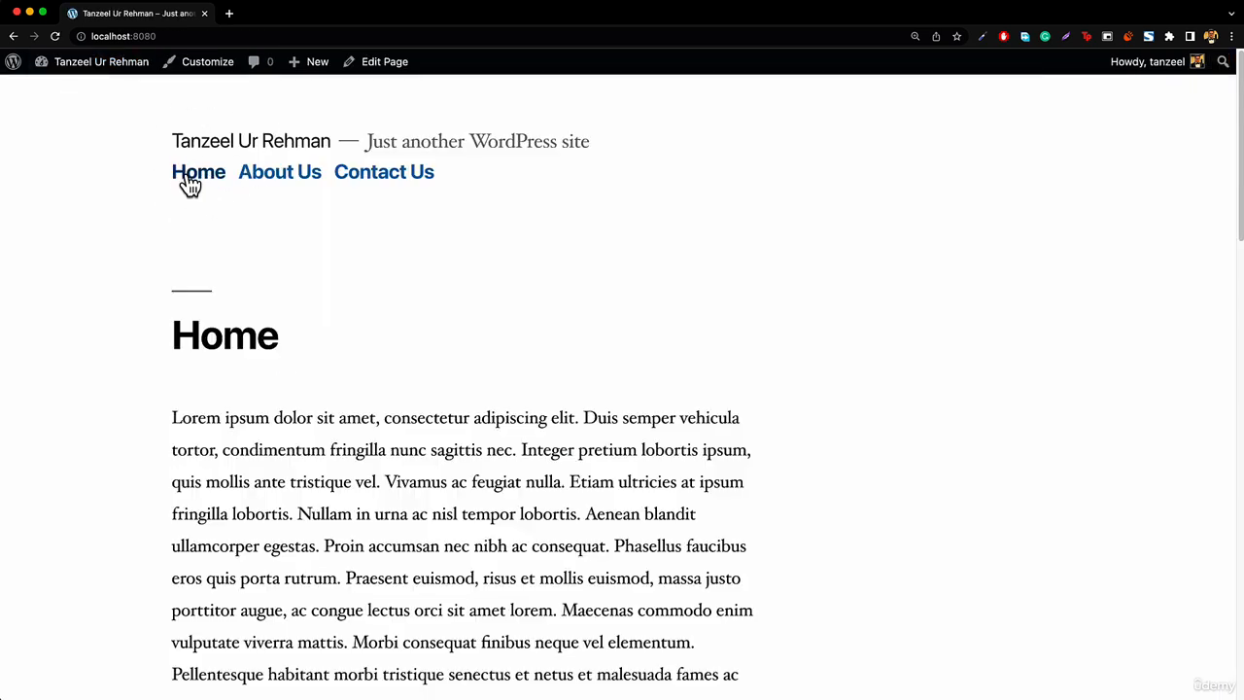
{"action": "left_click", "coordinate": [283, 183]}
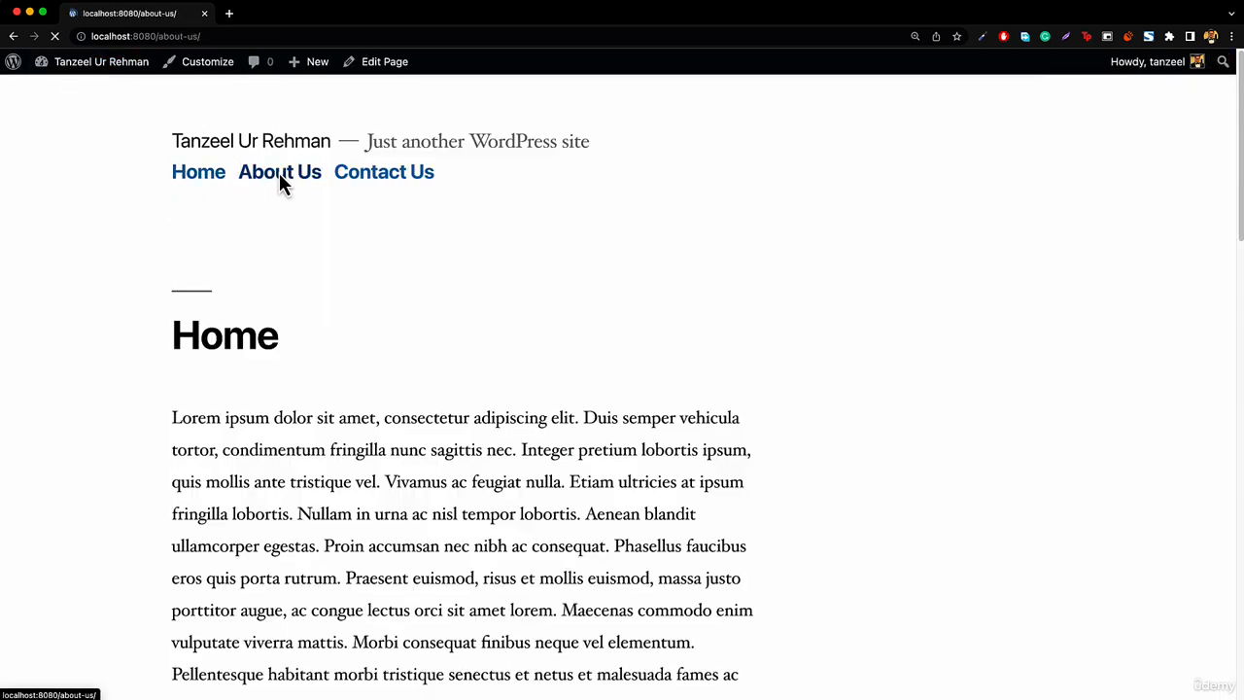
{"action": "scroll", "coordinate": [338, 340], "scroll_direction": "down", "scroll_amount": 5}
{"action": "scroll", "coordinate": [340, 334], "scroll_direction": "up", "scroll_amount": 10}
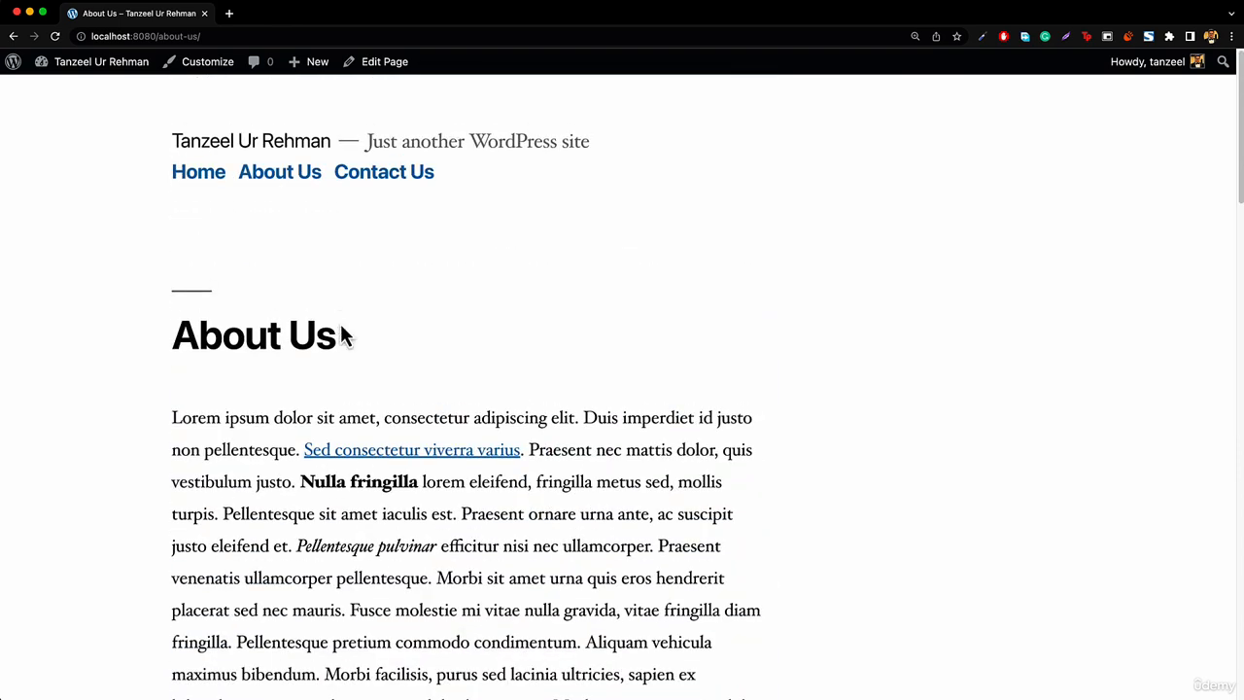
{"action": "left_click", "coordinate": [383, 183]}
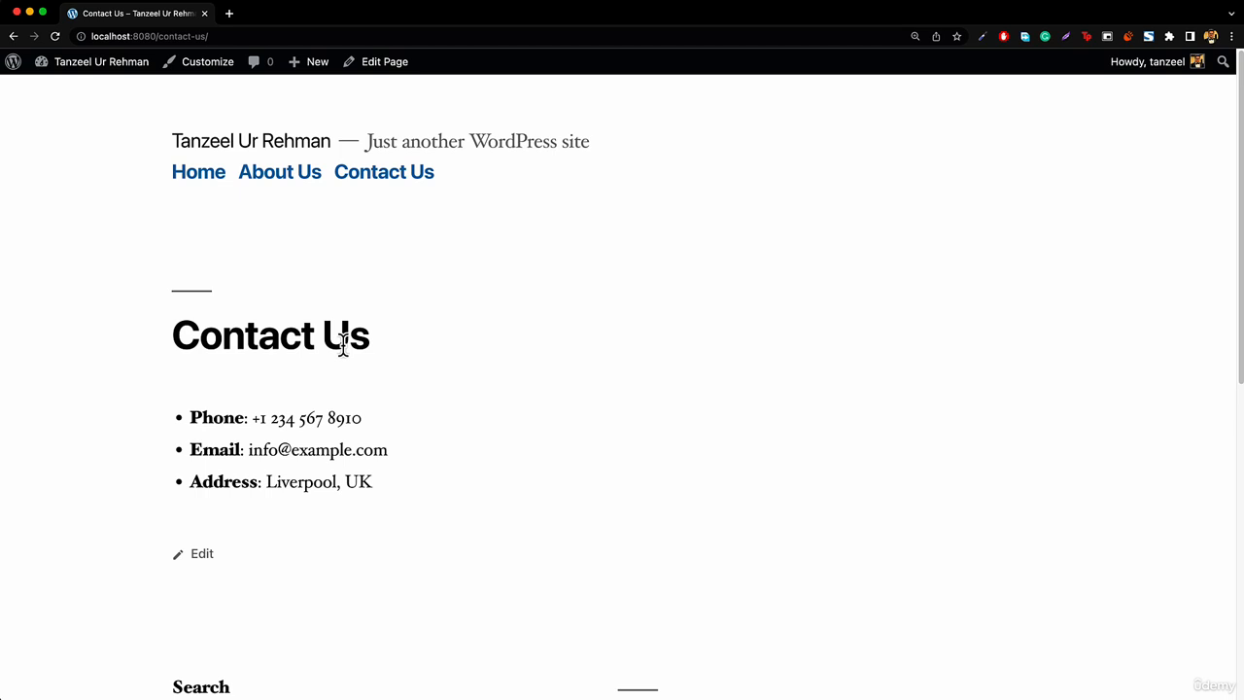
- Install the Twenty Twenty theme from the popular themes and activate it on the dashboard's Themes screen
{"action": "mouse_move", "coordinate": [97, 68]}
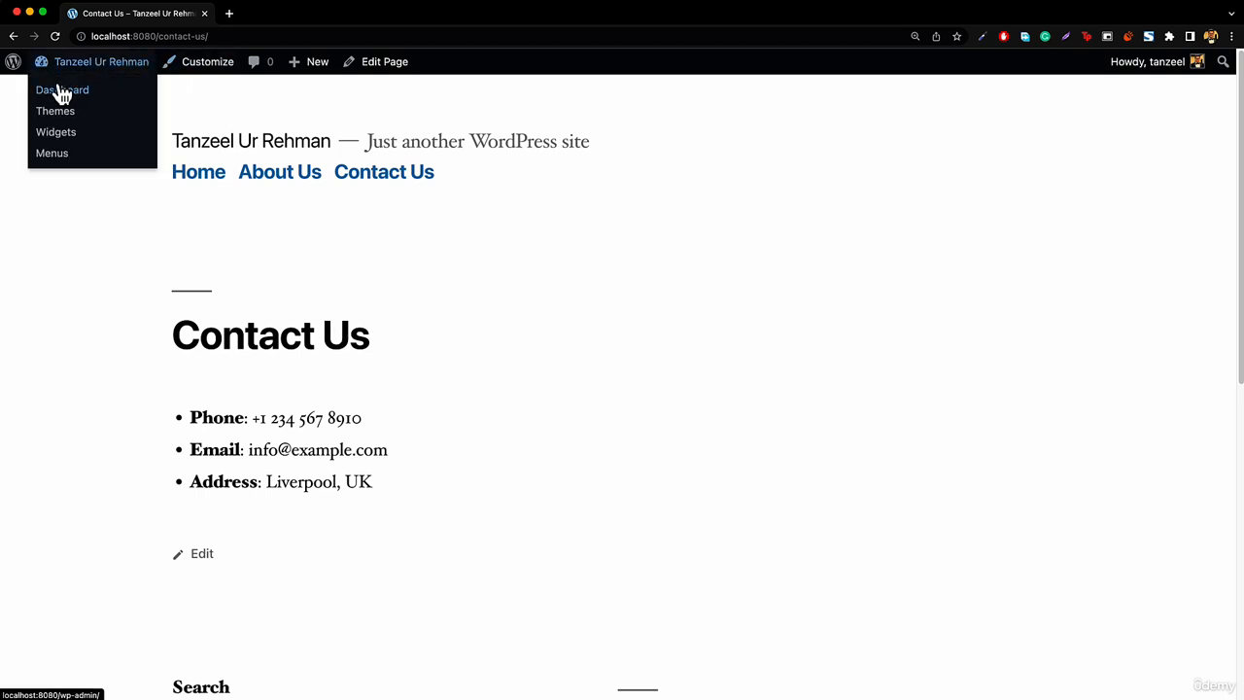
{"action": "left_click", "coordinate": [60, 91]}
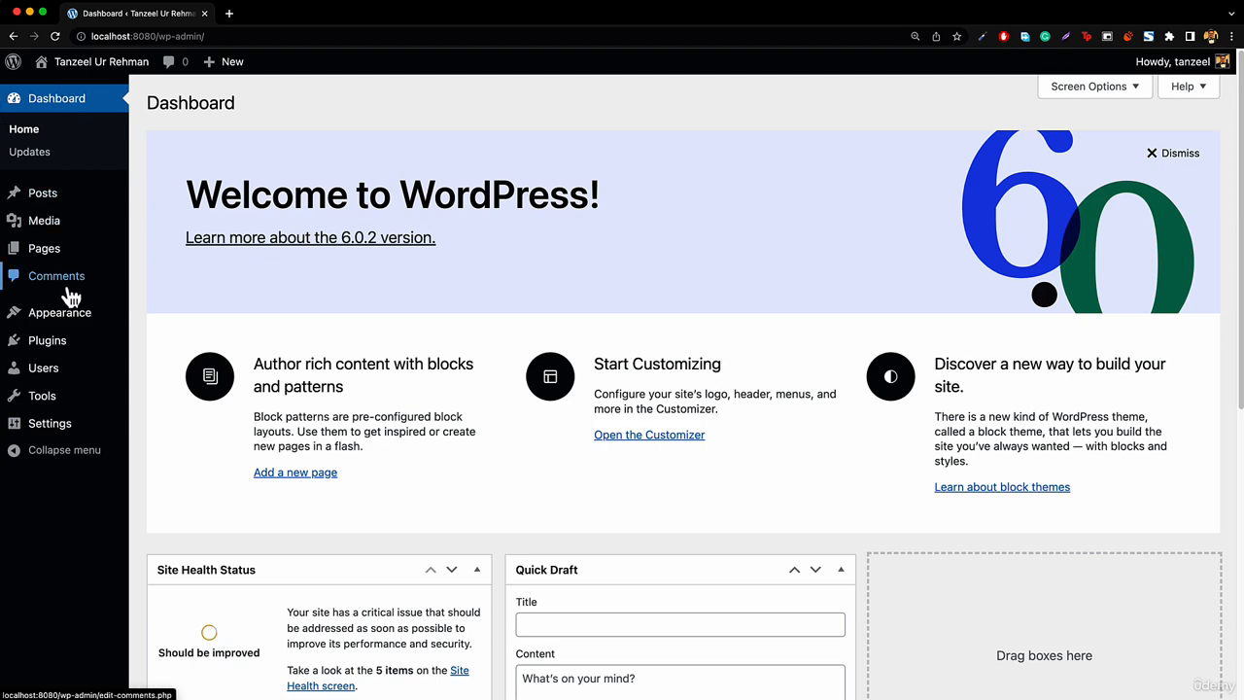
{"action": "mouse_move", "coordinate": [49, 321]}
{"action": "left_click", "coordinate": [172, 323]}
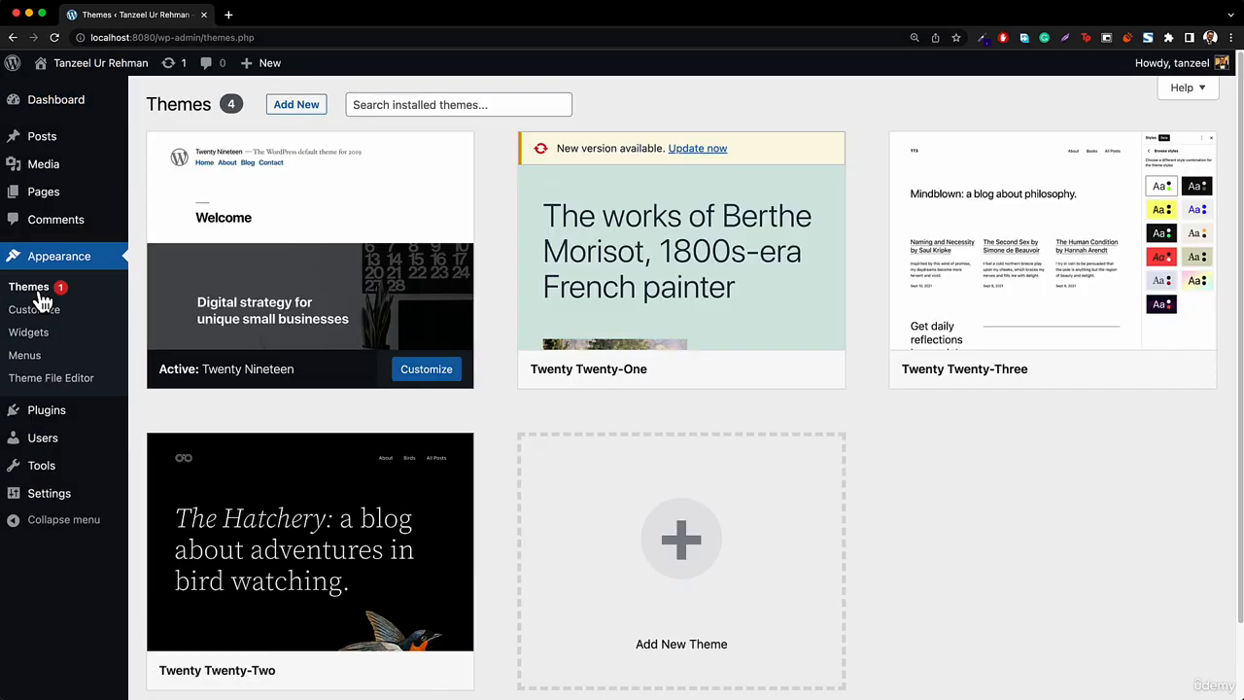
{"action": "left_click", "coordinate": [297, 105]}
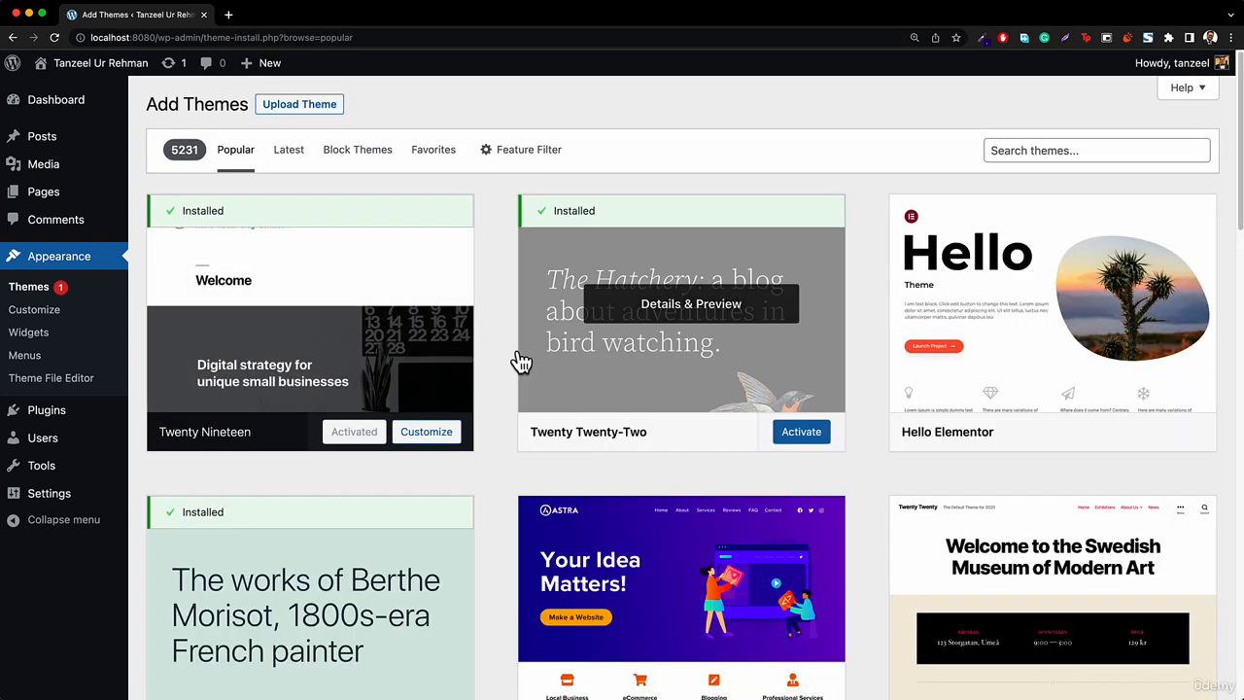
{"action": "scroll", "coordinate": [518, 360], "scroll_direction": "down", "scroll_amount": 1}
{"action": "scroll", "coordinate": [846, 408], "scroll_direction": "down", "scroll_amount": 3}
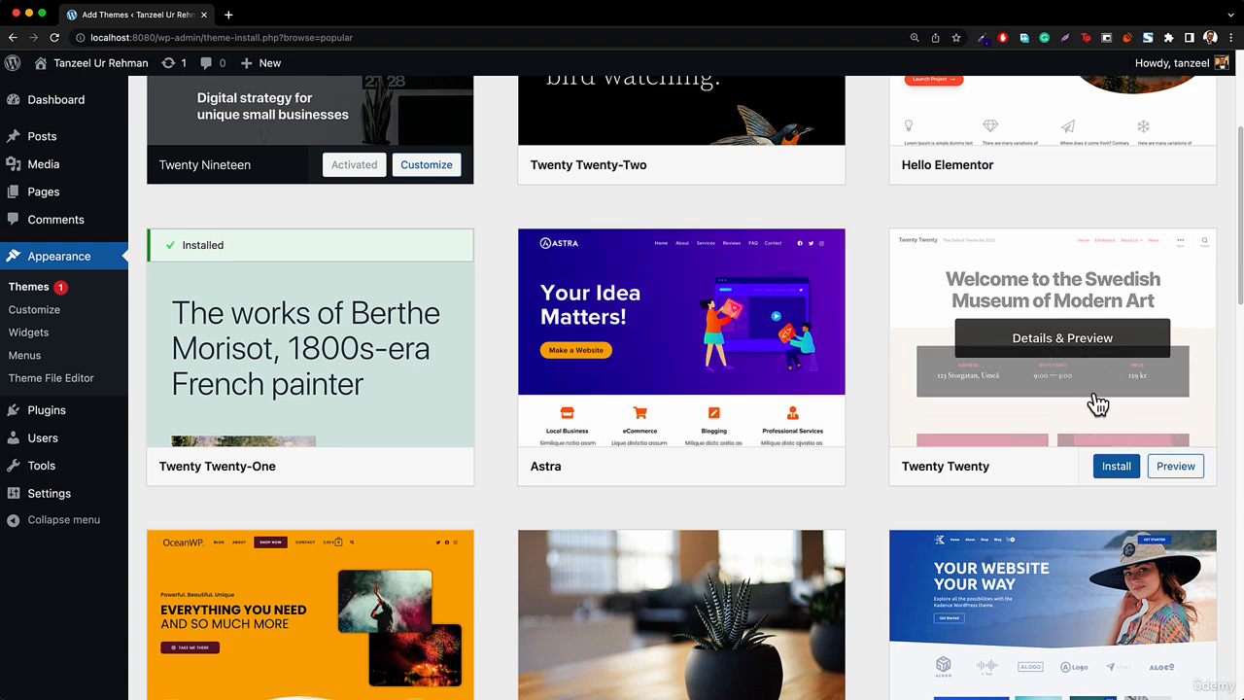
{"action": "left_click", "coordinate": [1115, 478]}
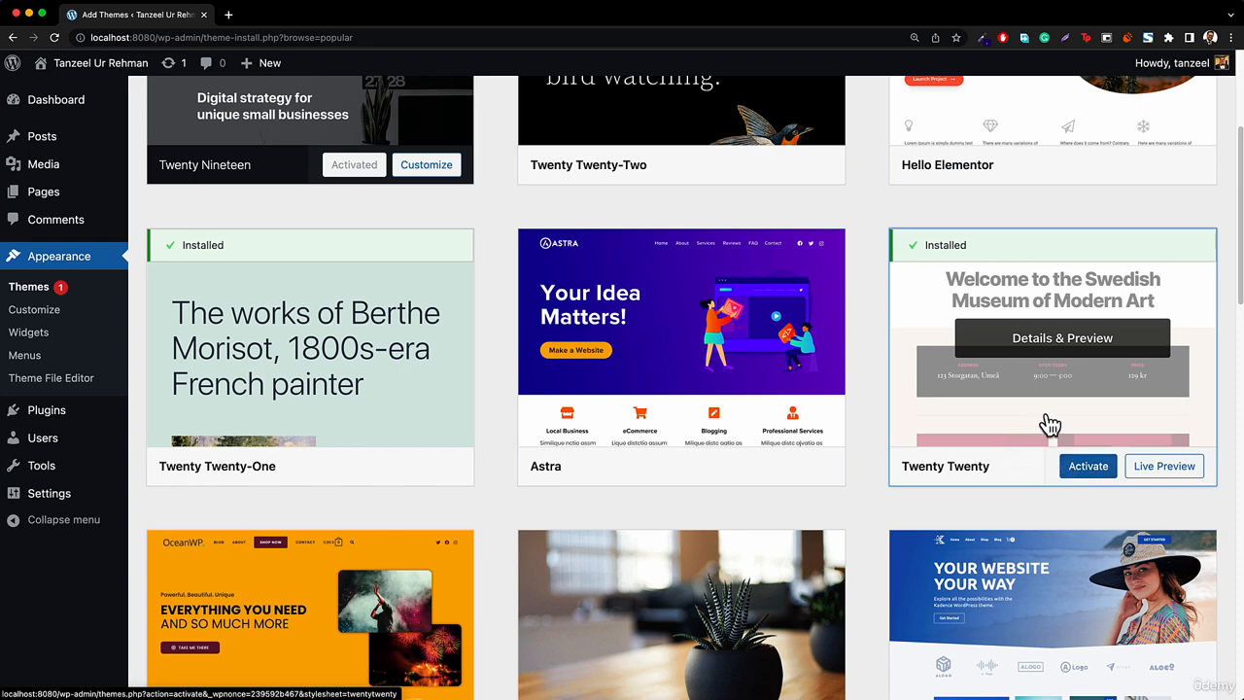
{"action": "left_click", "coordinate": [29, 298]}
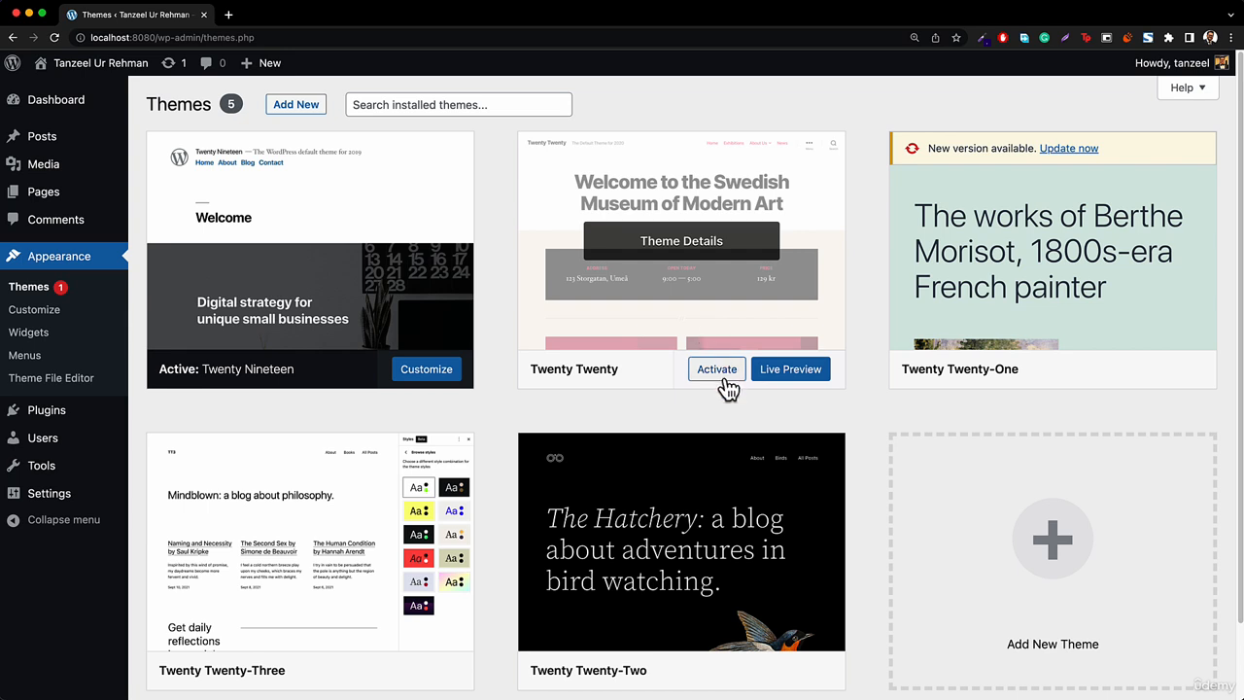
{"action": "left_click", "coordinate": [719, 371]}
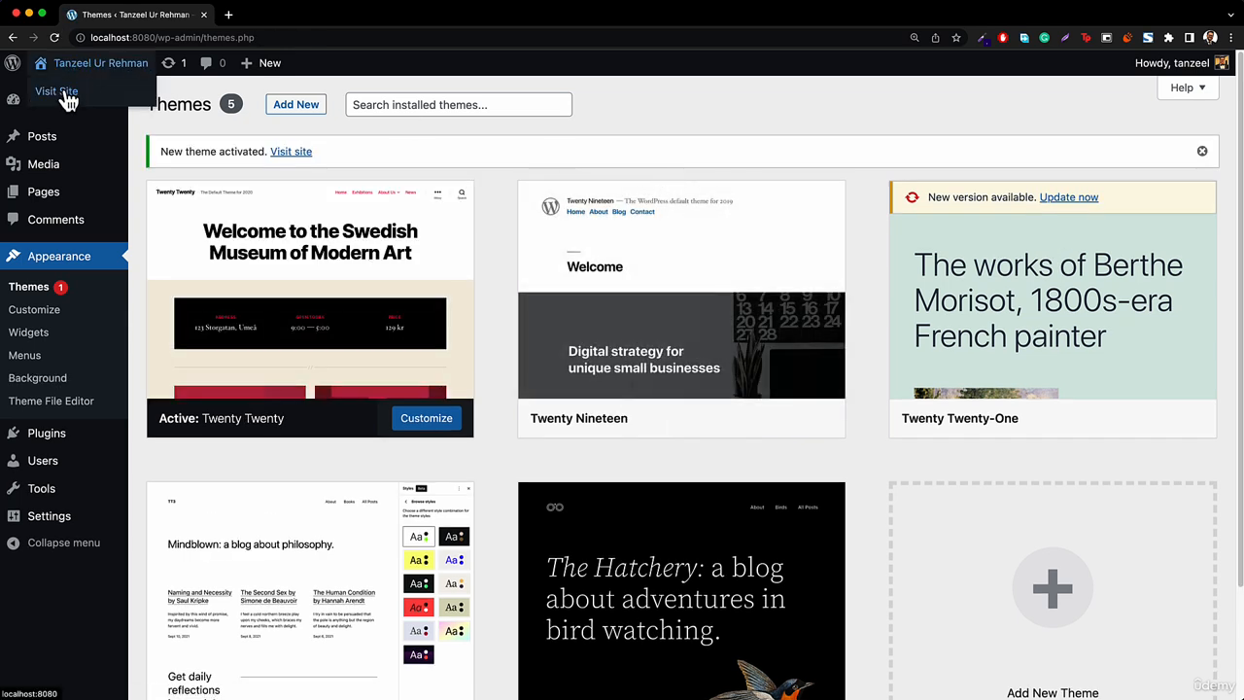
- Review the Home, About Us and Contact Us pages on the site in the Twenty Twenty theme
{"action": "left_click", "coordinate": [61, 92]}
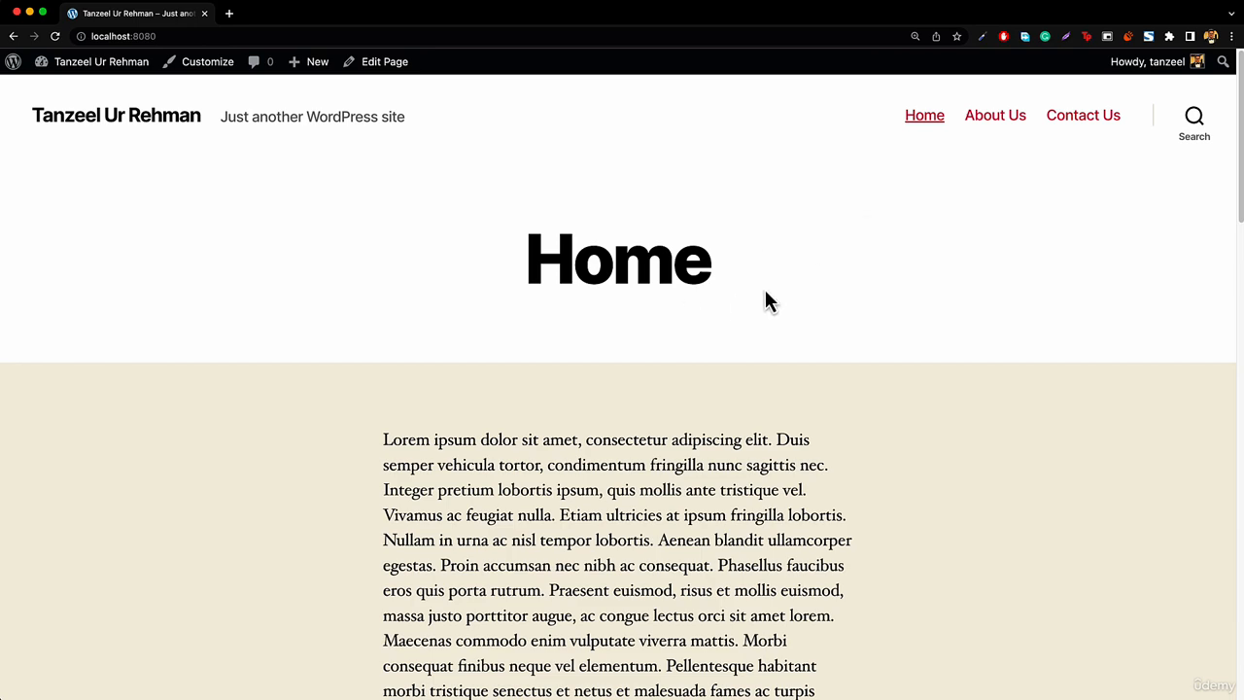
{"action": "scroll", "coordinate": [667, 347], "scroll_direction": "down", "scroll_amount": 7}
{"action": "scroll", "coordinate": [703, 341], "scroll_direction": "up", "scroll_amount": 7}
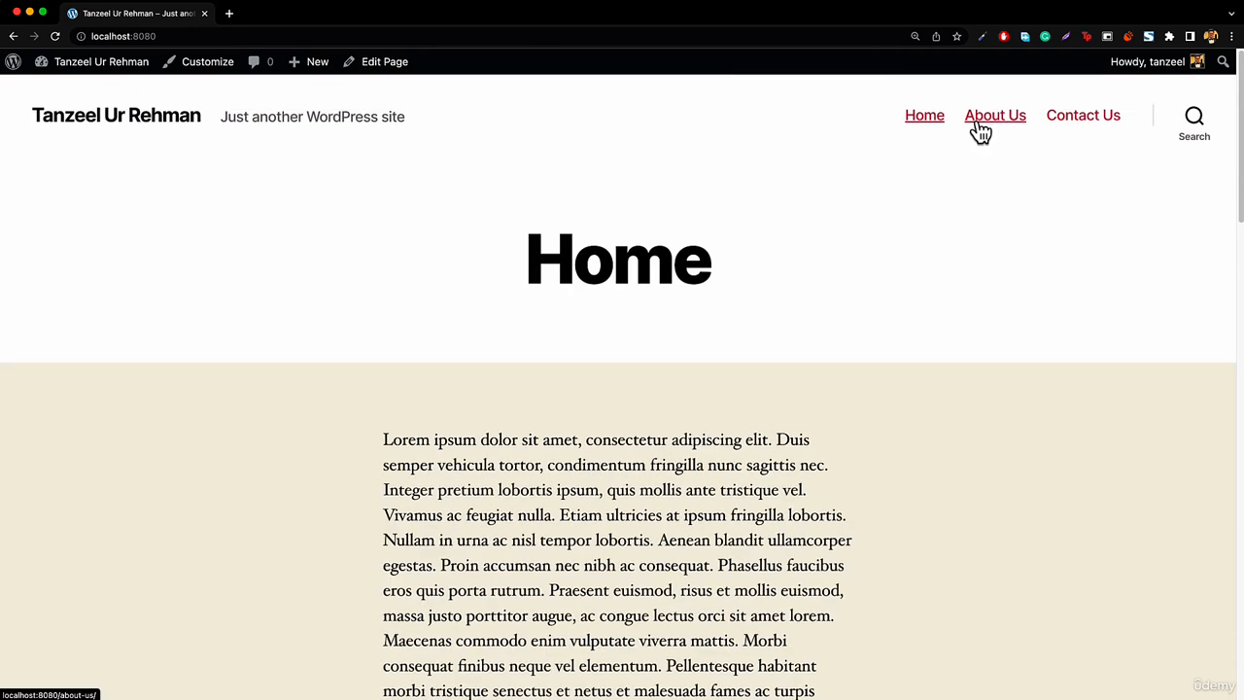
{"action": "left_click", "coordinate": [980, 131]}
{"action": "left_click", "coordinate": [1072, 127]}
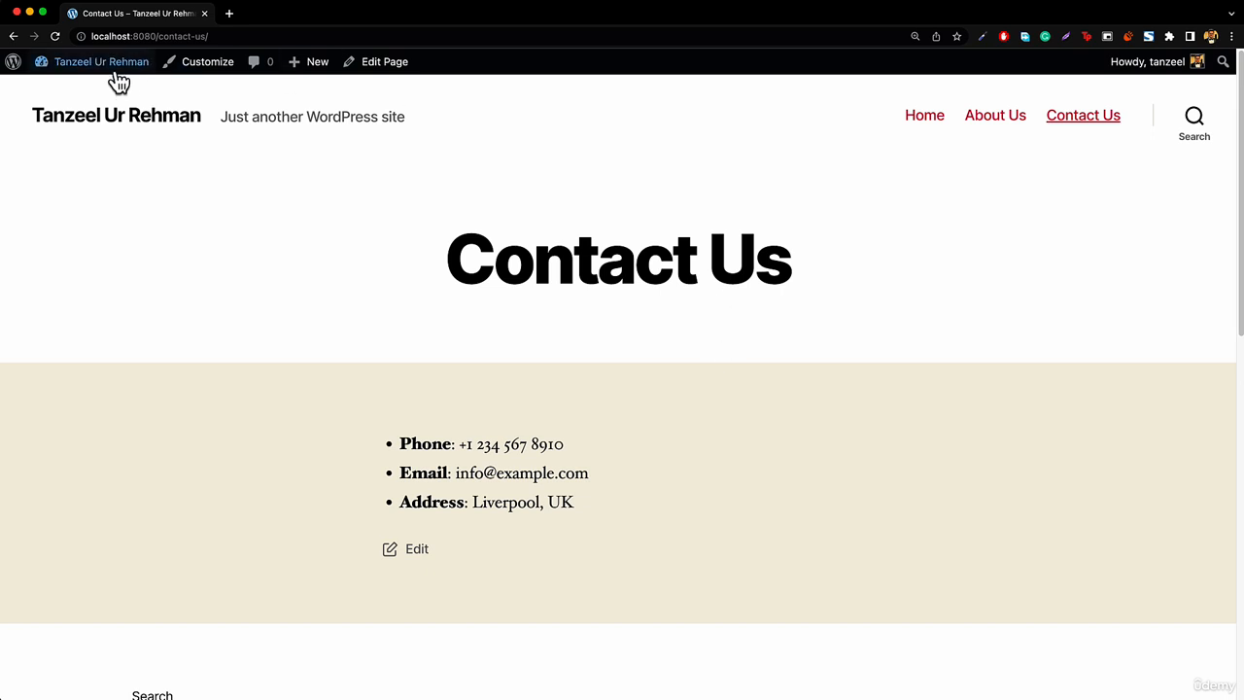
- Return to the dashboard and bring up the Appearance options to reach Customize
{"action": "left_click", "coordinate": [88, 94]}
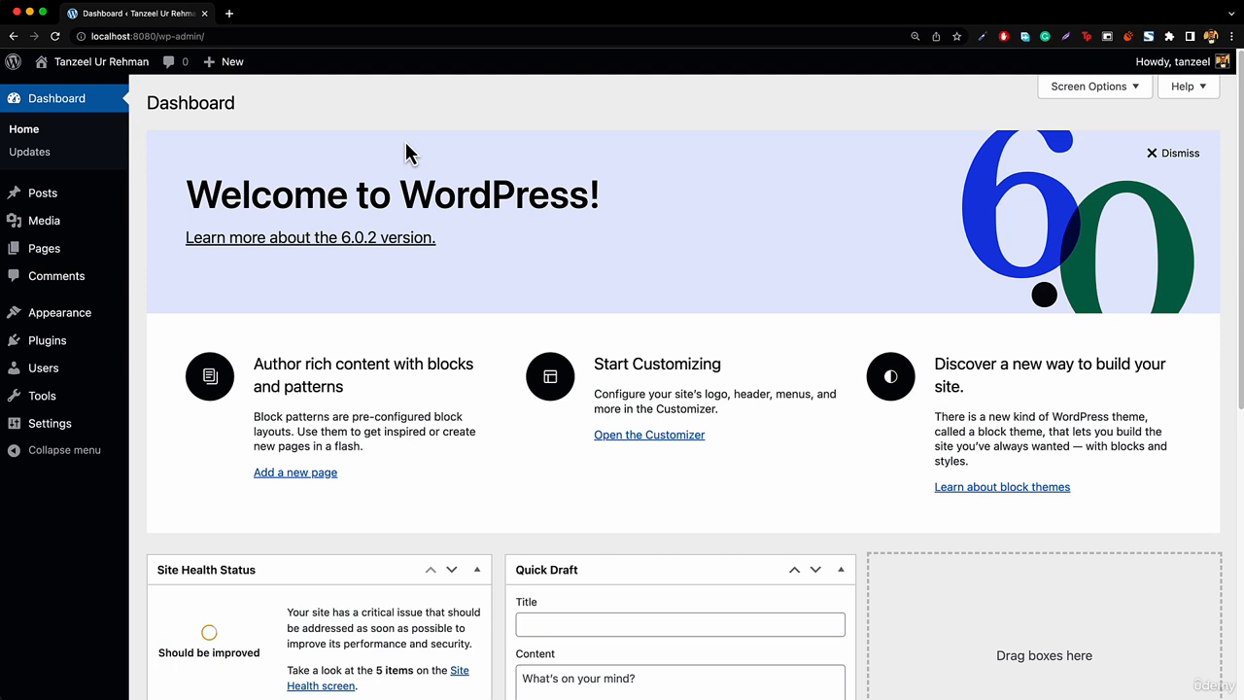
{"action": "mouse_move", "coordinate": [45, 314]}
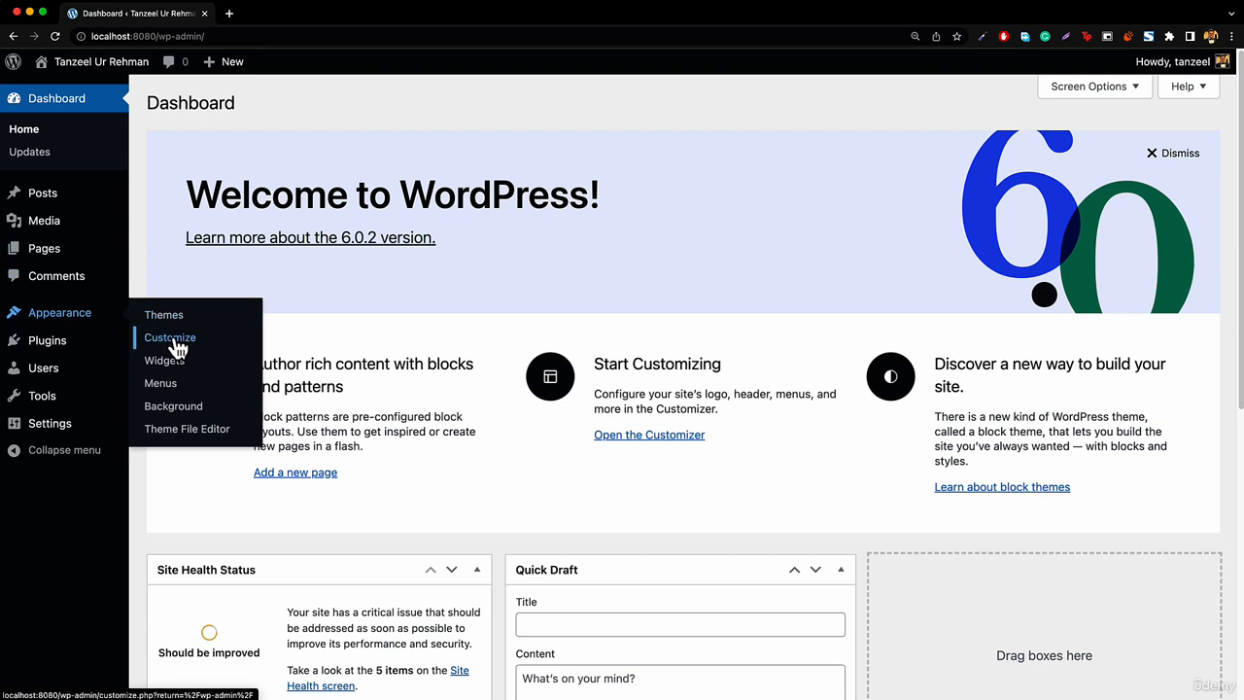